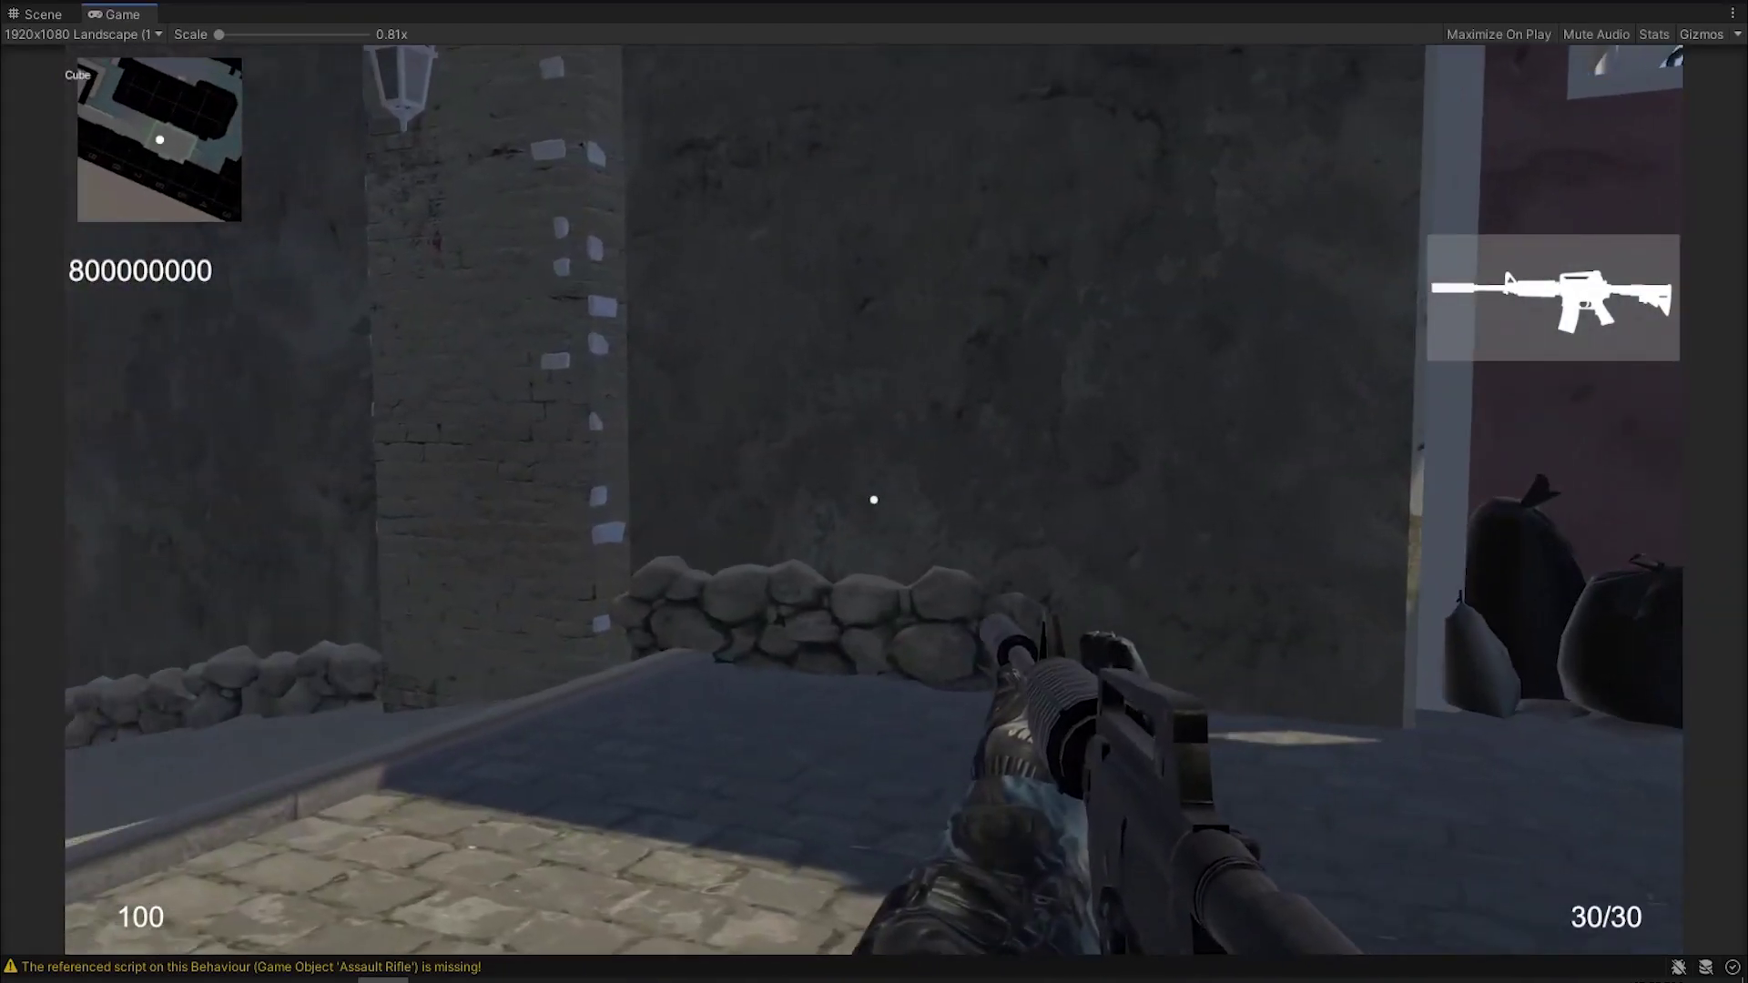
- Play-test the level by moving around and firing the rifle, and exit play mode
key("w")
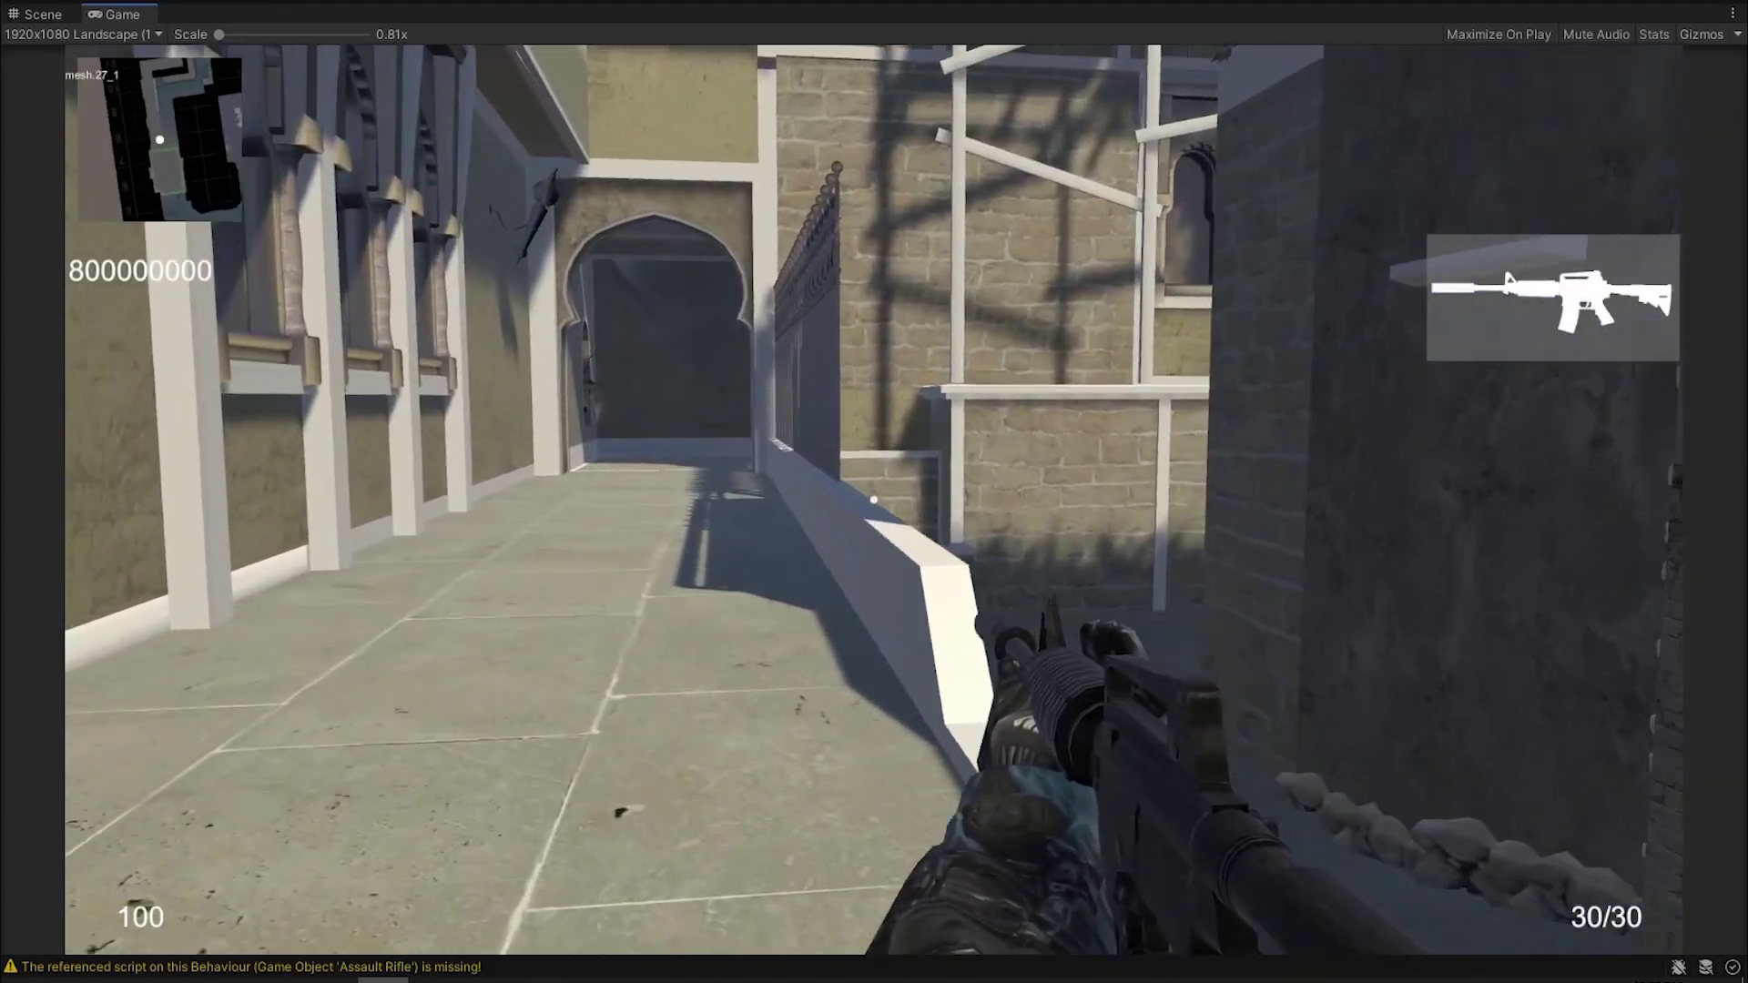
left_click(874, 499)
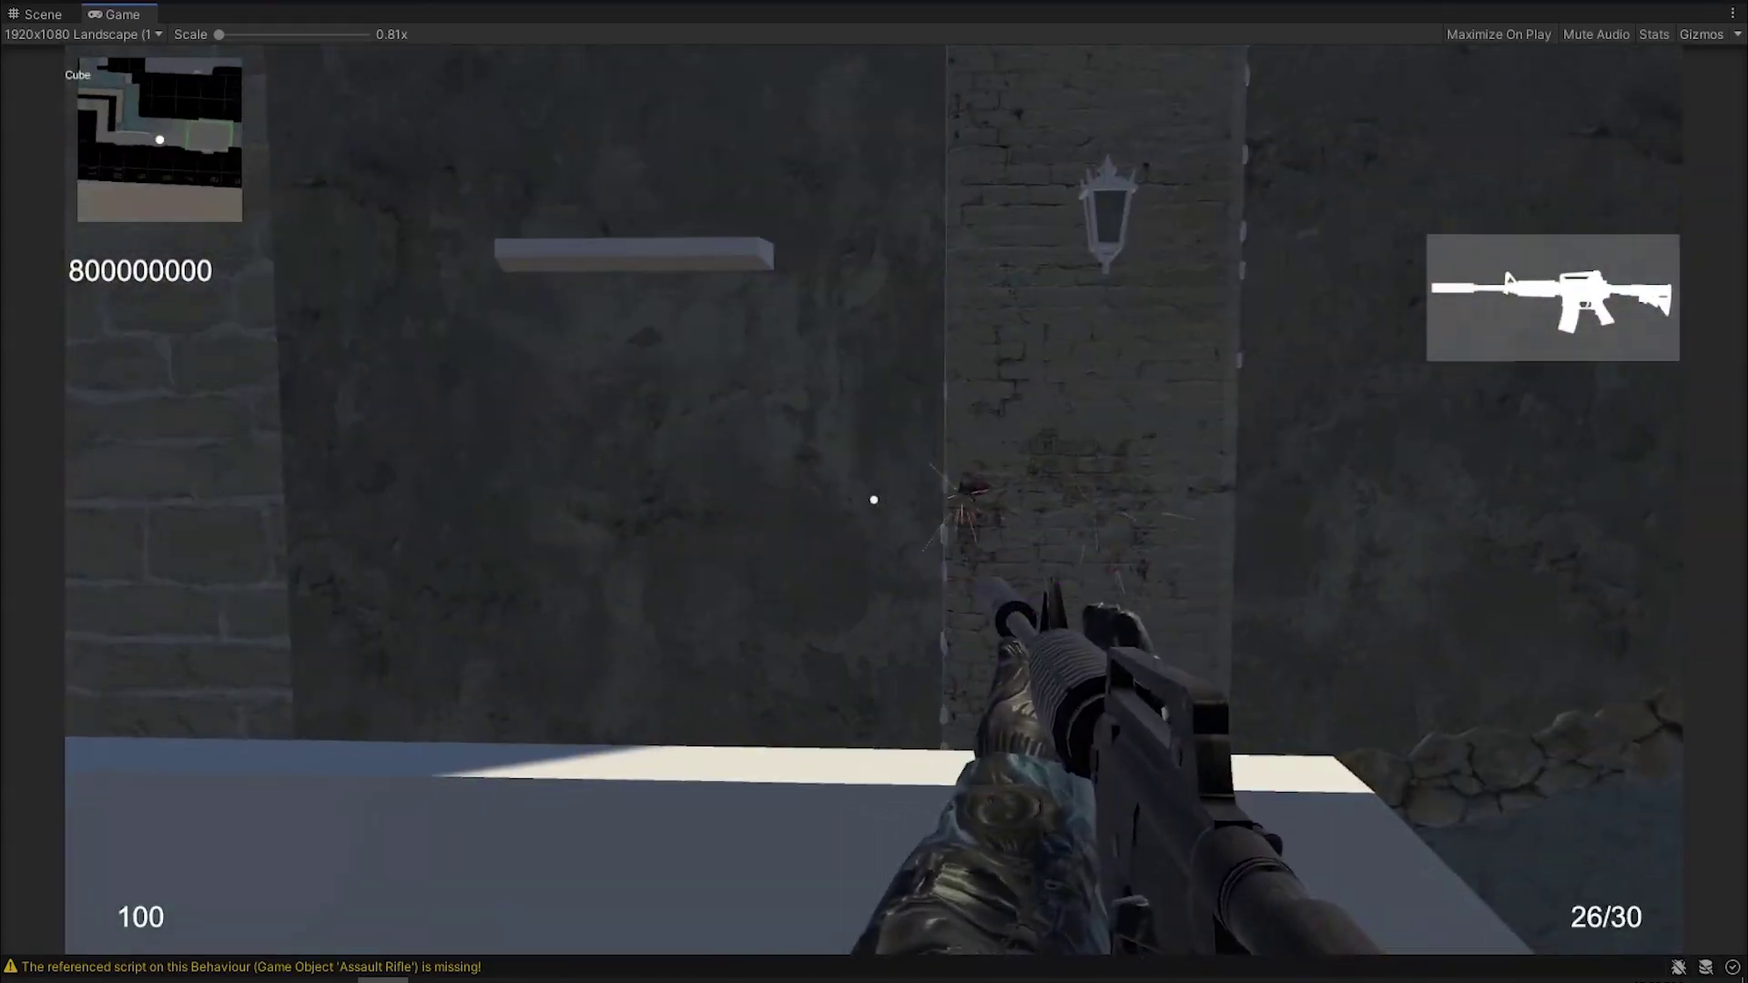
left_click_drag(874, 500, 874, 500)
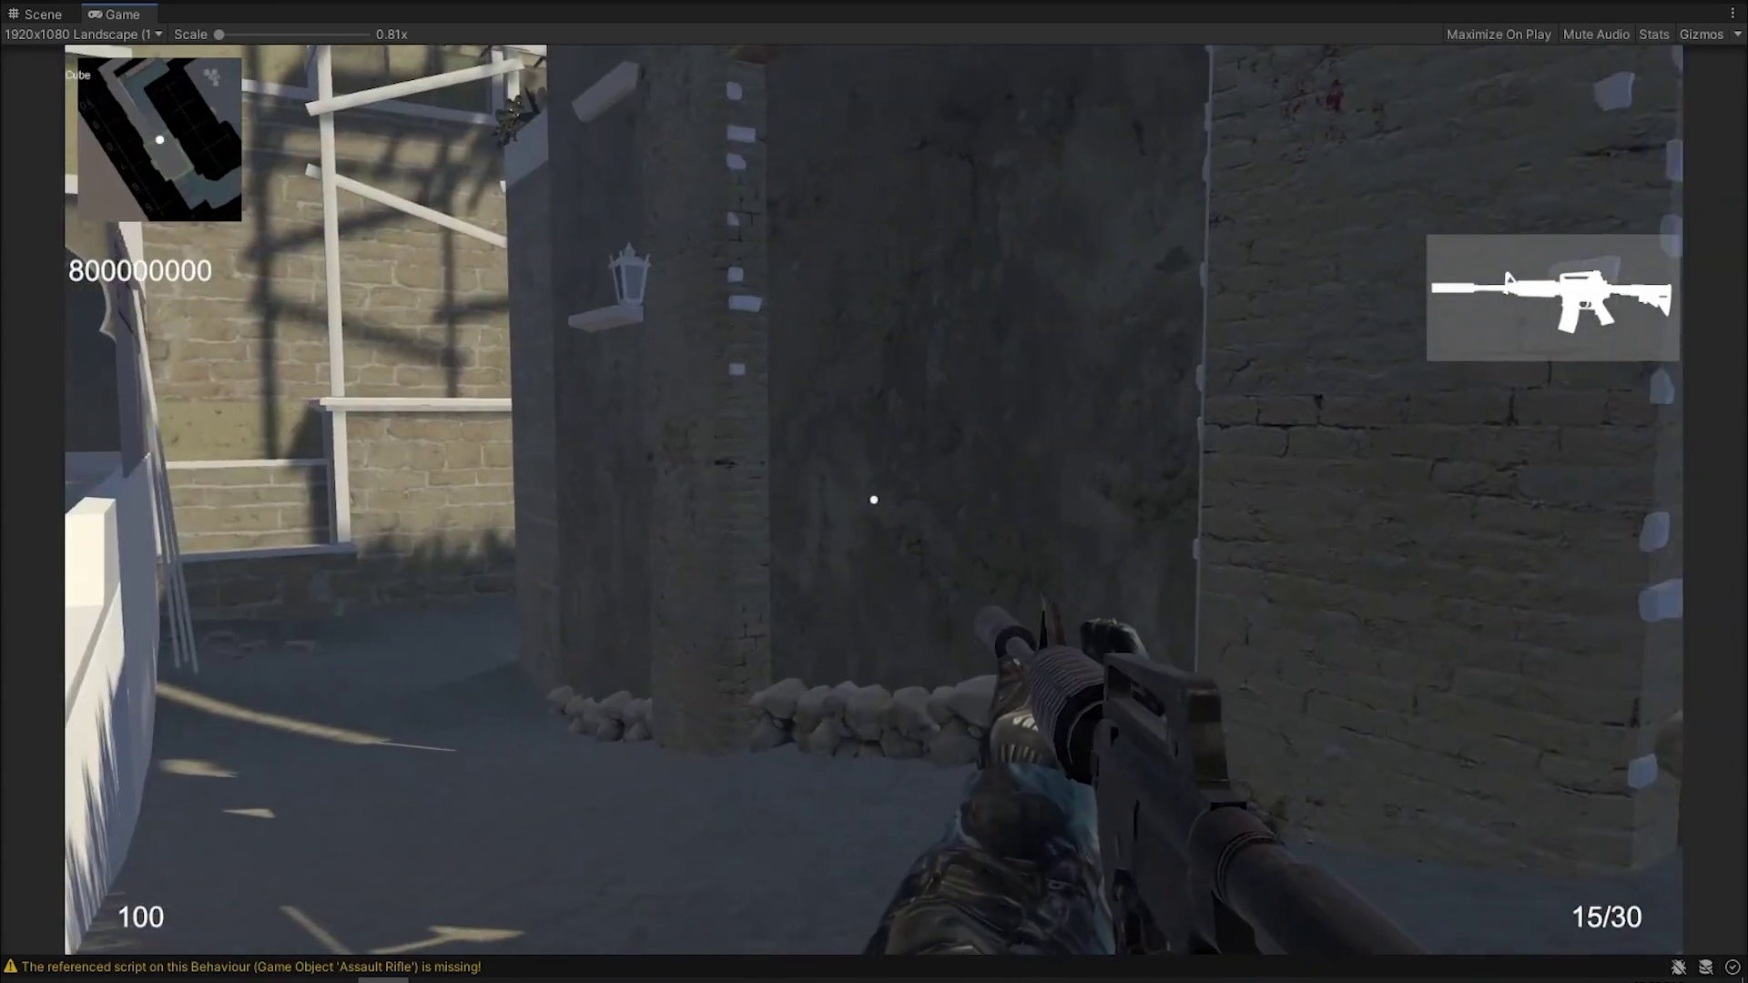
key("Escape")
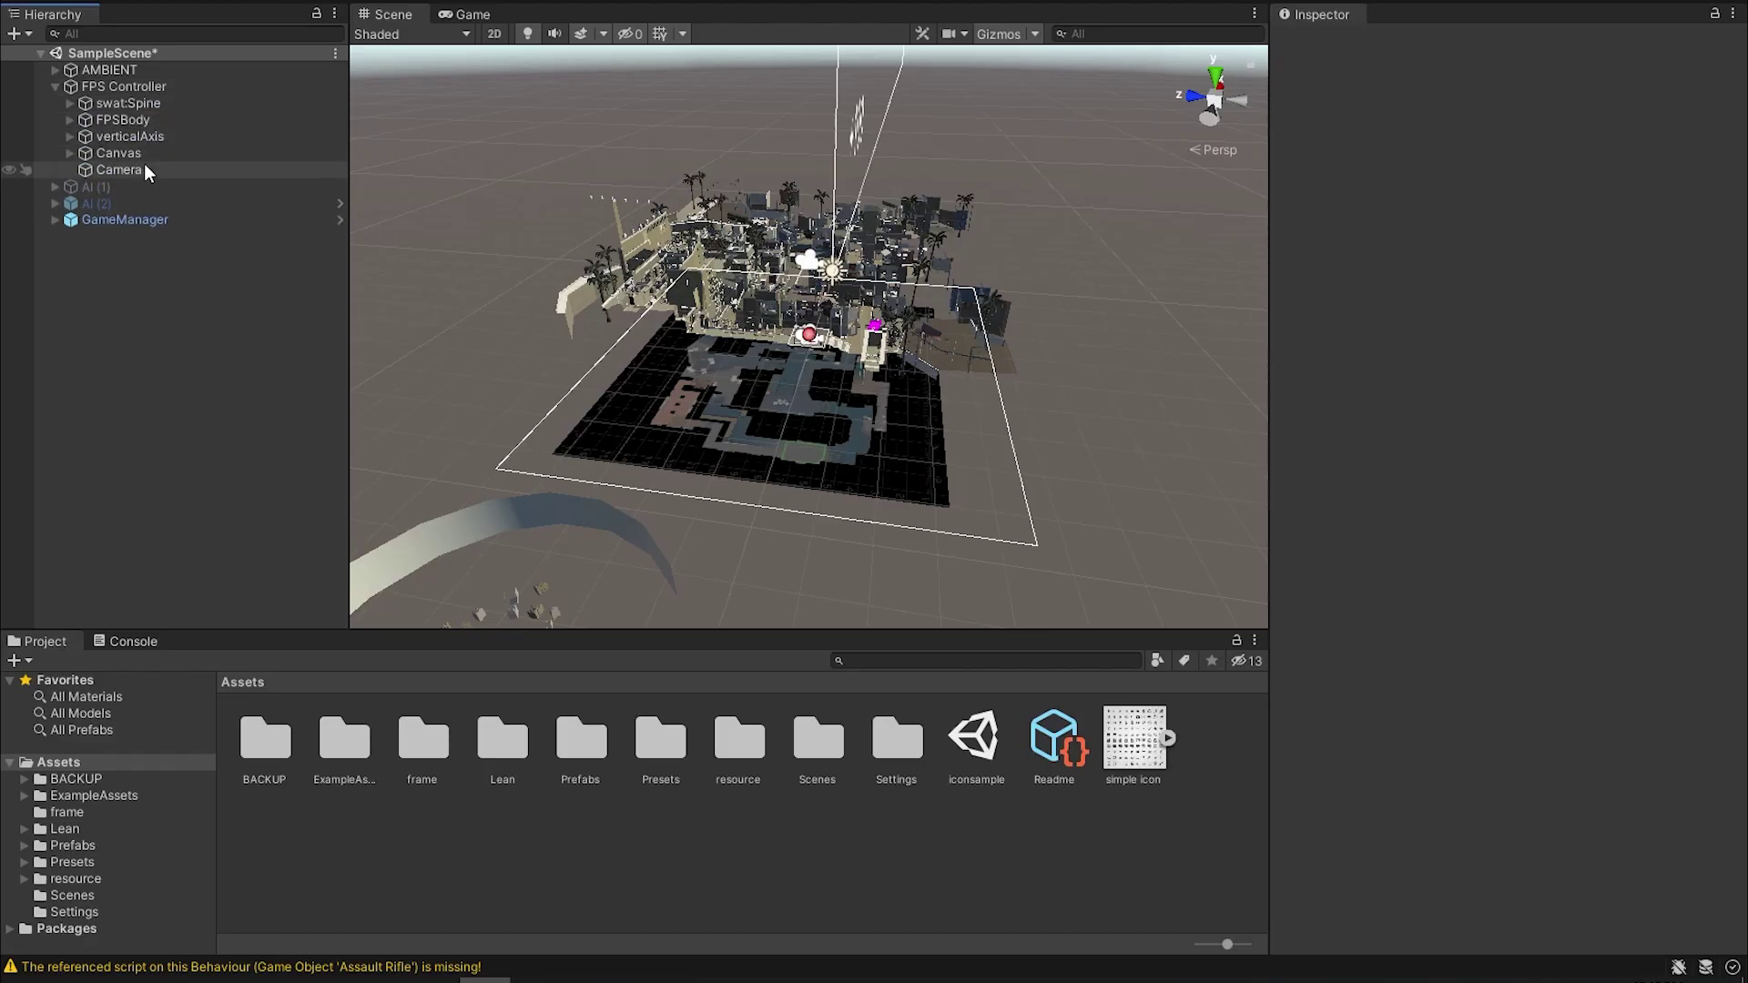
- Delete the Camera and Canvas children of the FPS Controller
left_click(145, 168)
left_click(144, 155, "shift")
key("Delete")
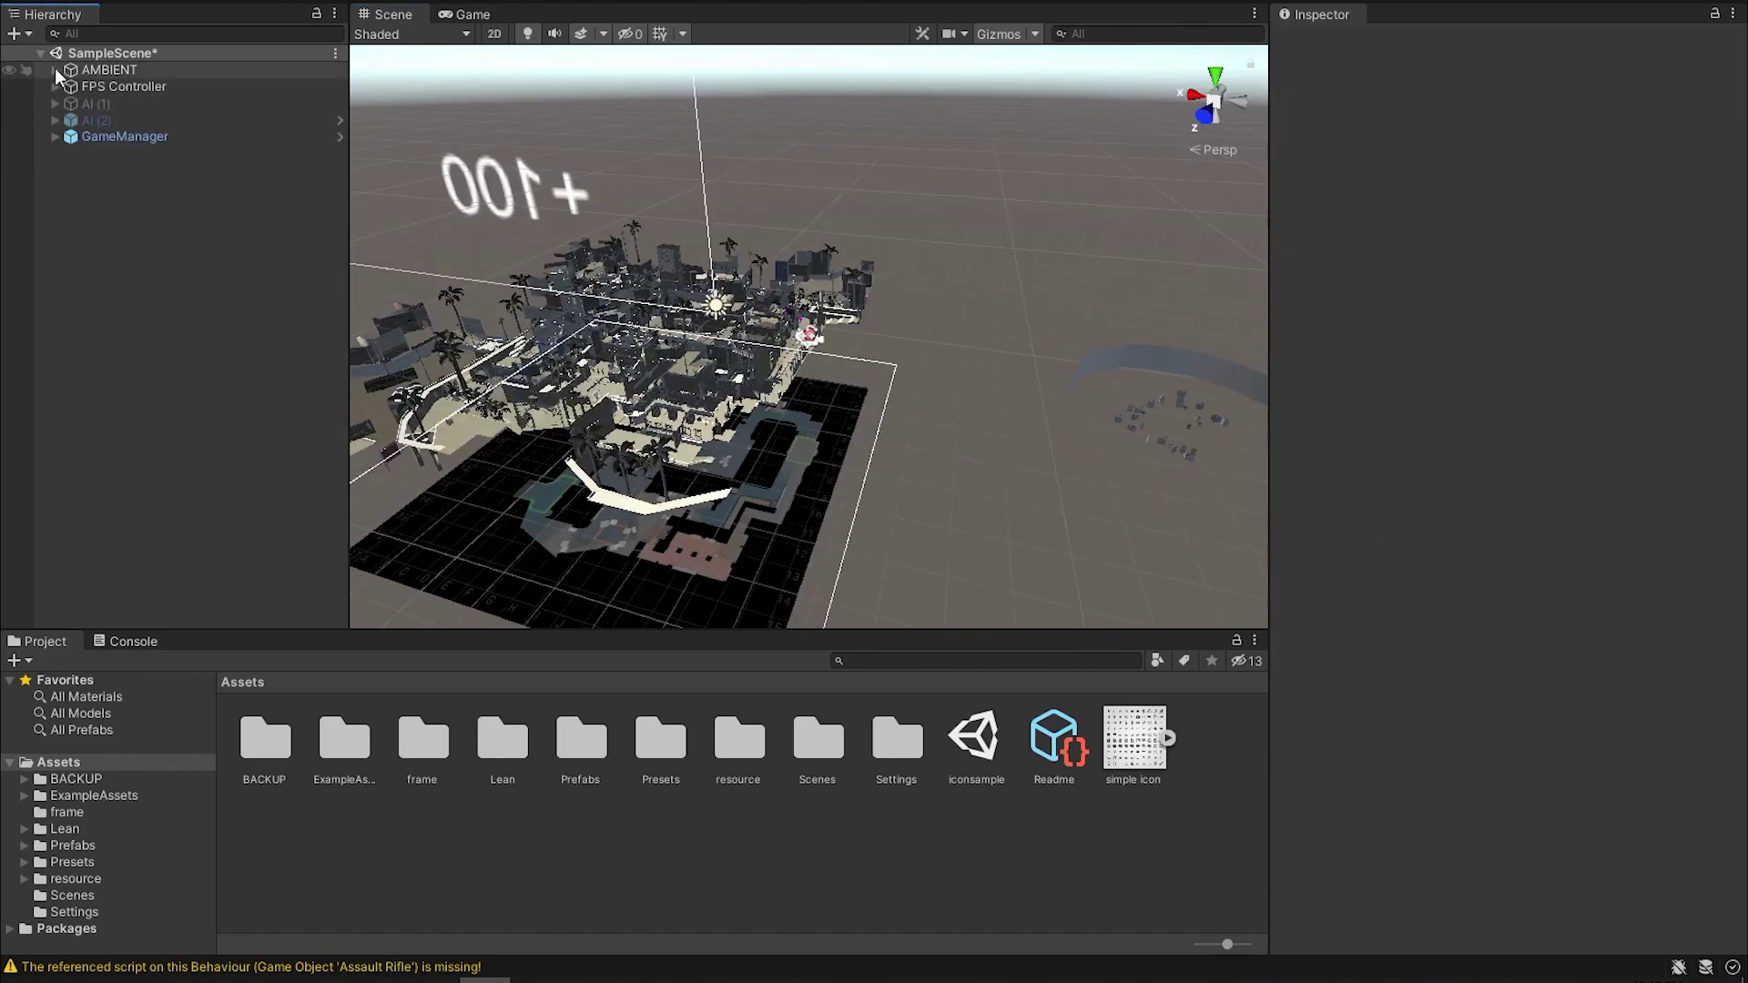
- Delete the GameObject with the flat map from inside the AMBIENT group
left_click(56, 70)
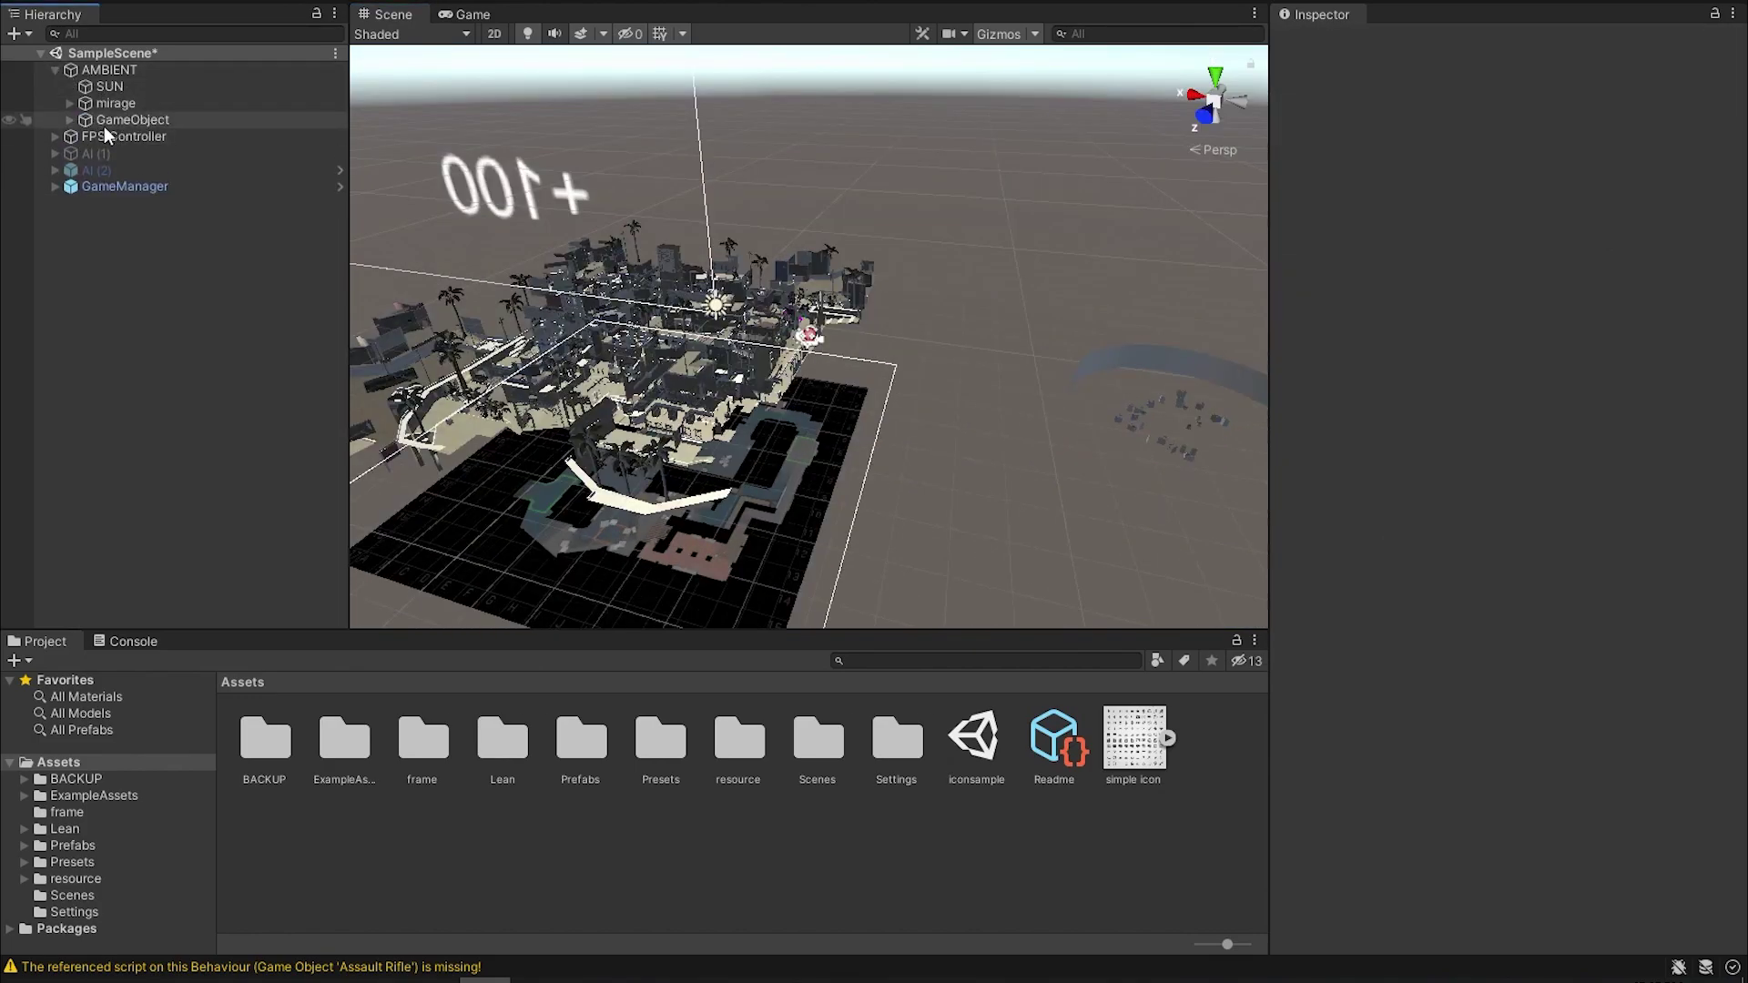
left_click(113, 122)
key("Delete")
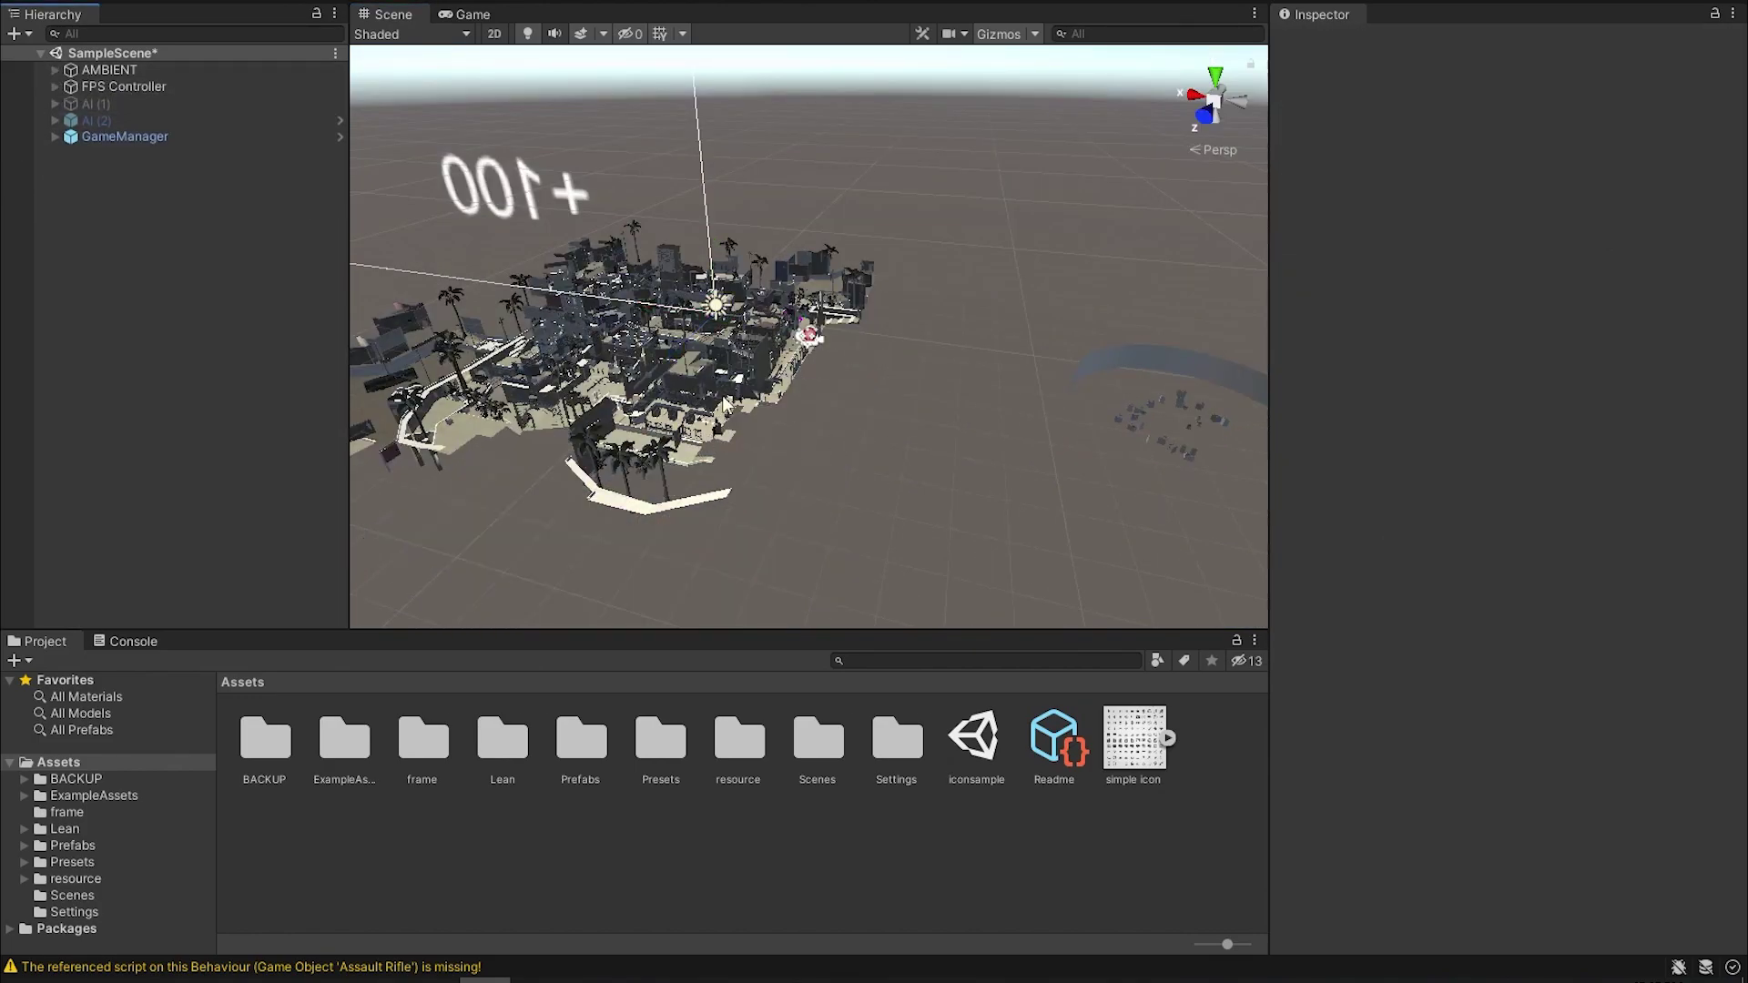
- Show the game view and the GameManager's children, and add a new Camera at the root of the scene
left_click(490, 15)
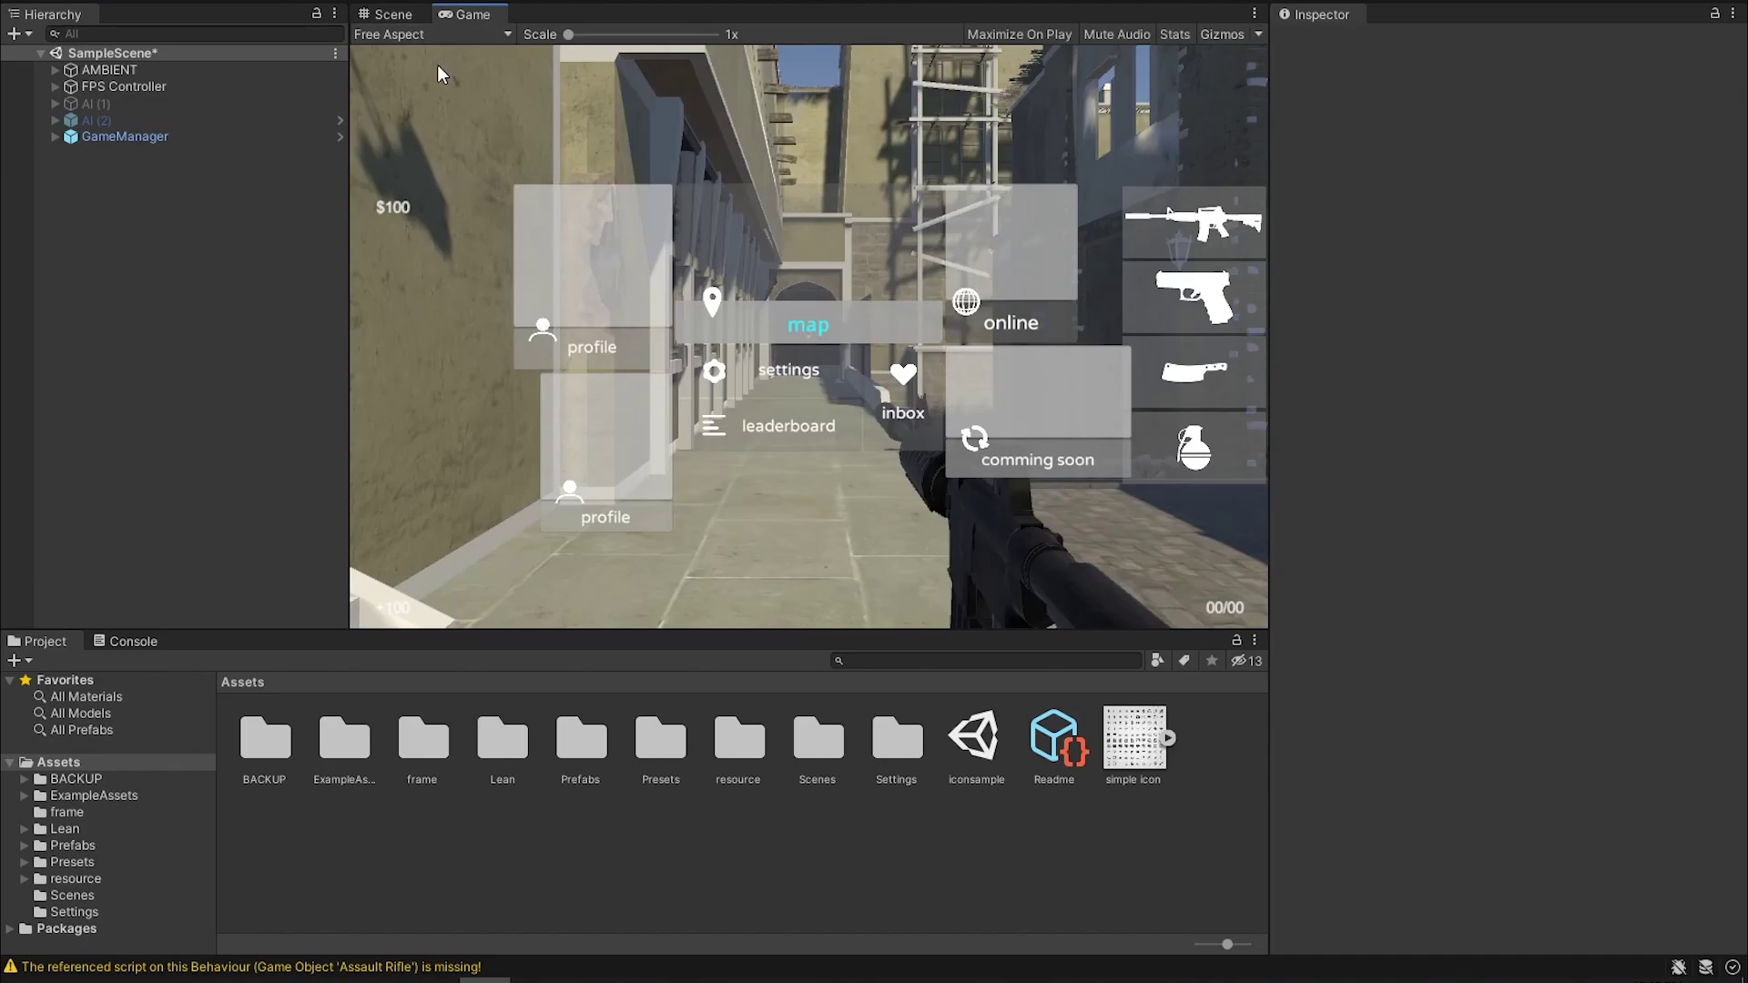
left_click(56, 137)
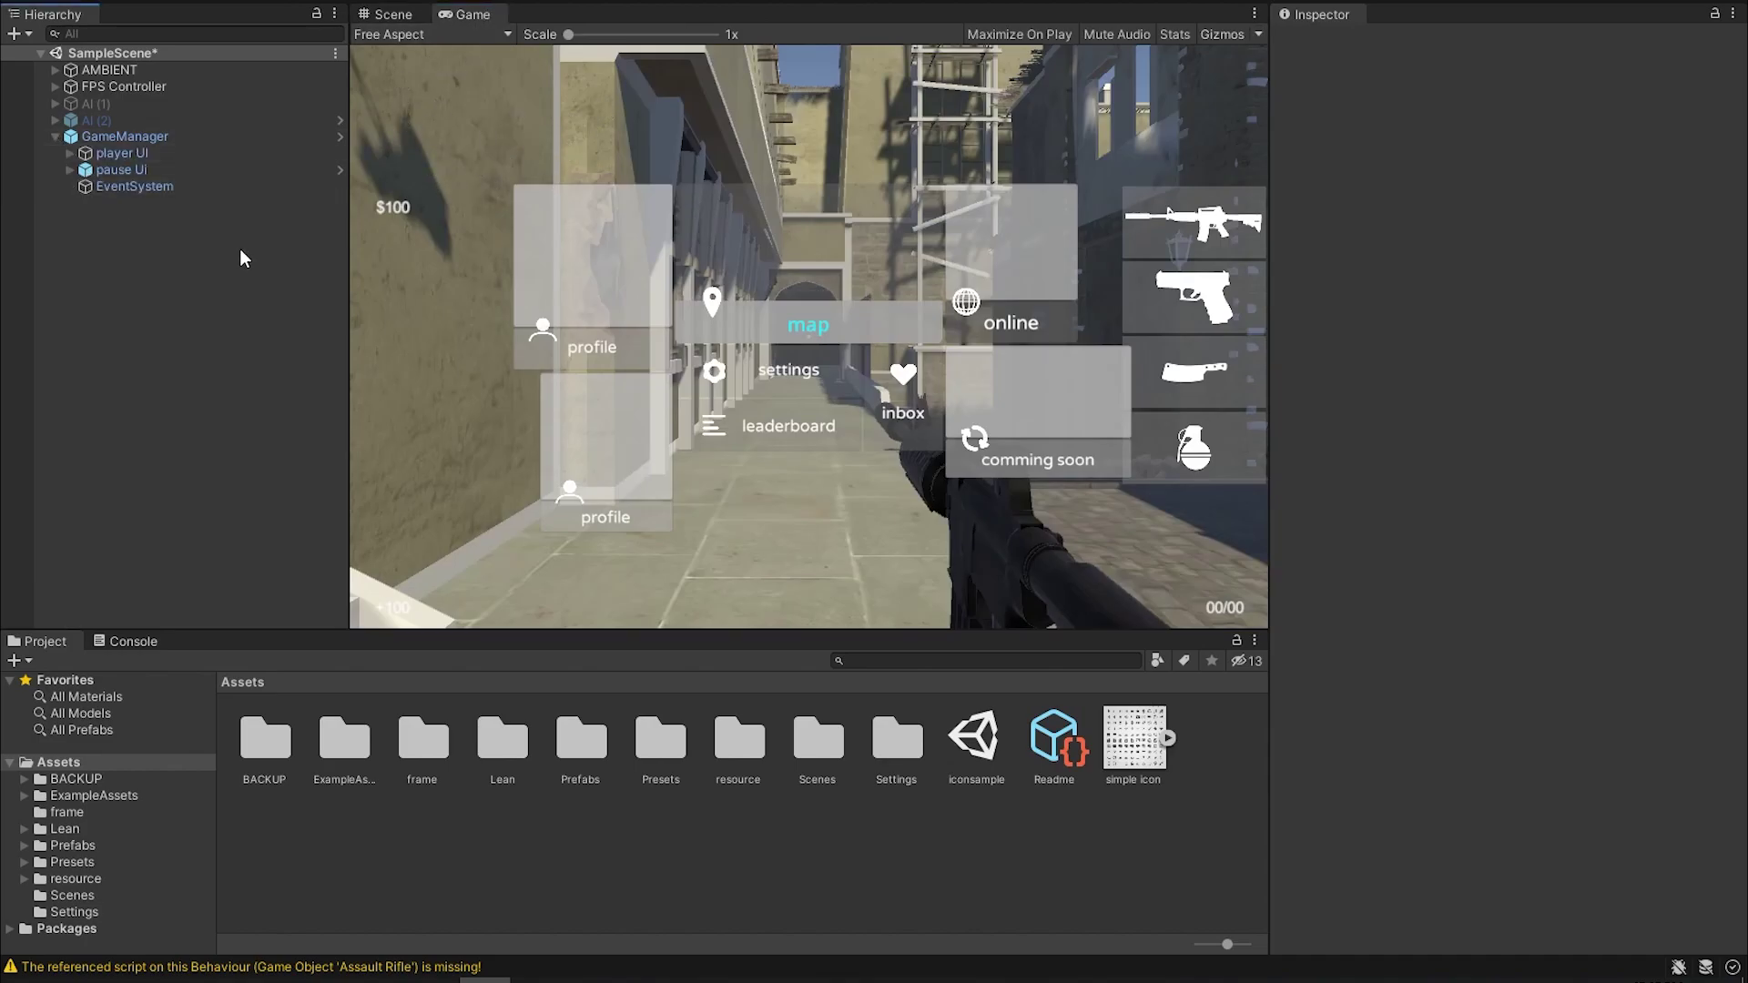
right_click(254, 258)
left_click(311, 704)
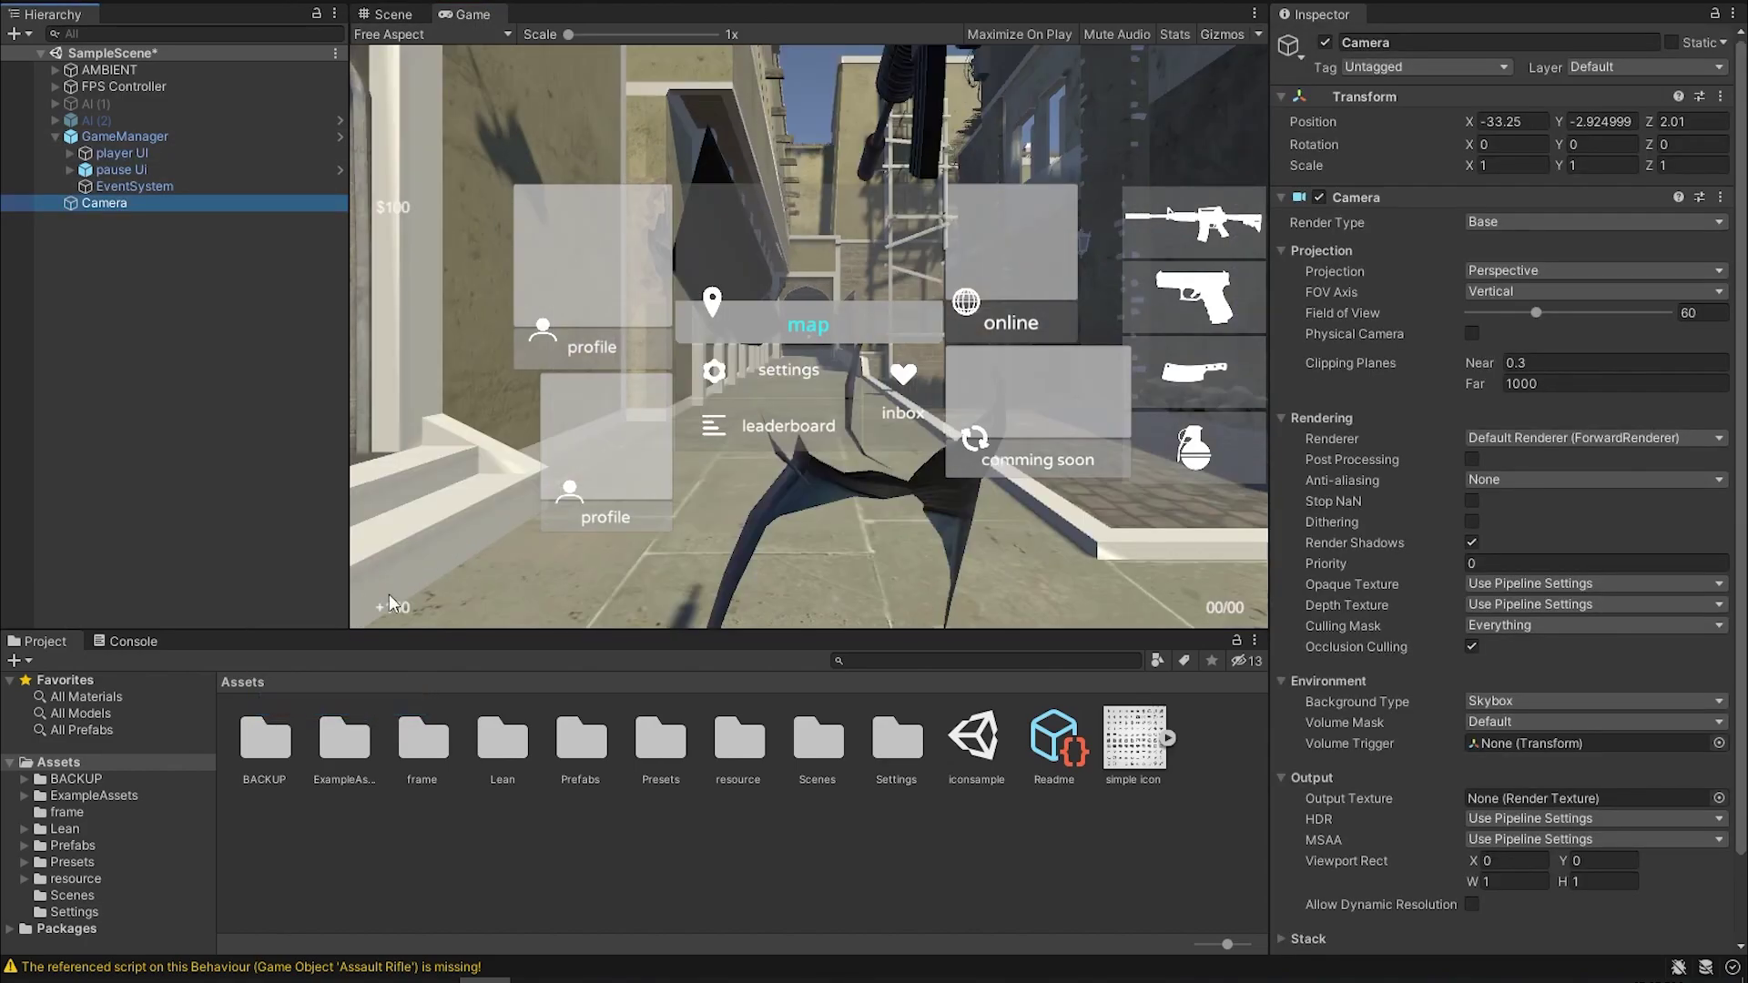
- Remove the Audio Listener component from the new Camera
left_click(1366, 199)
right_click(1357, 216)
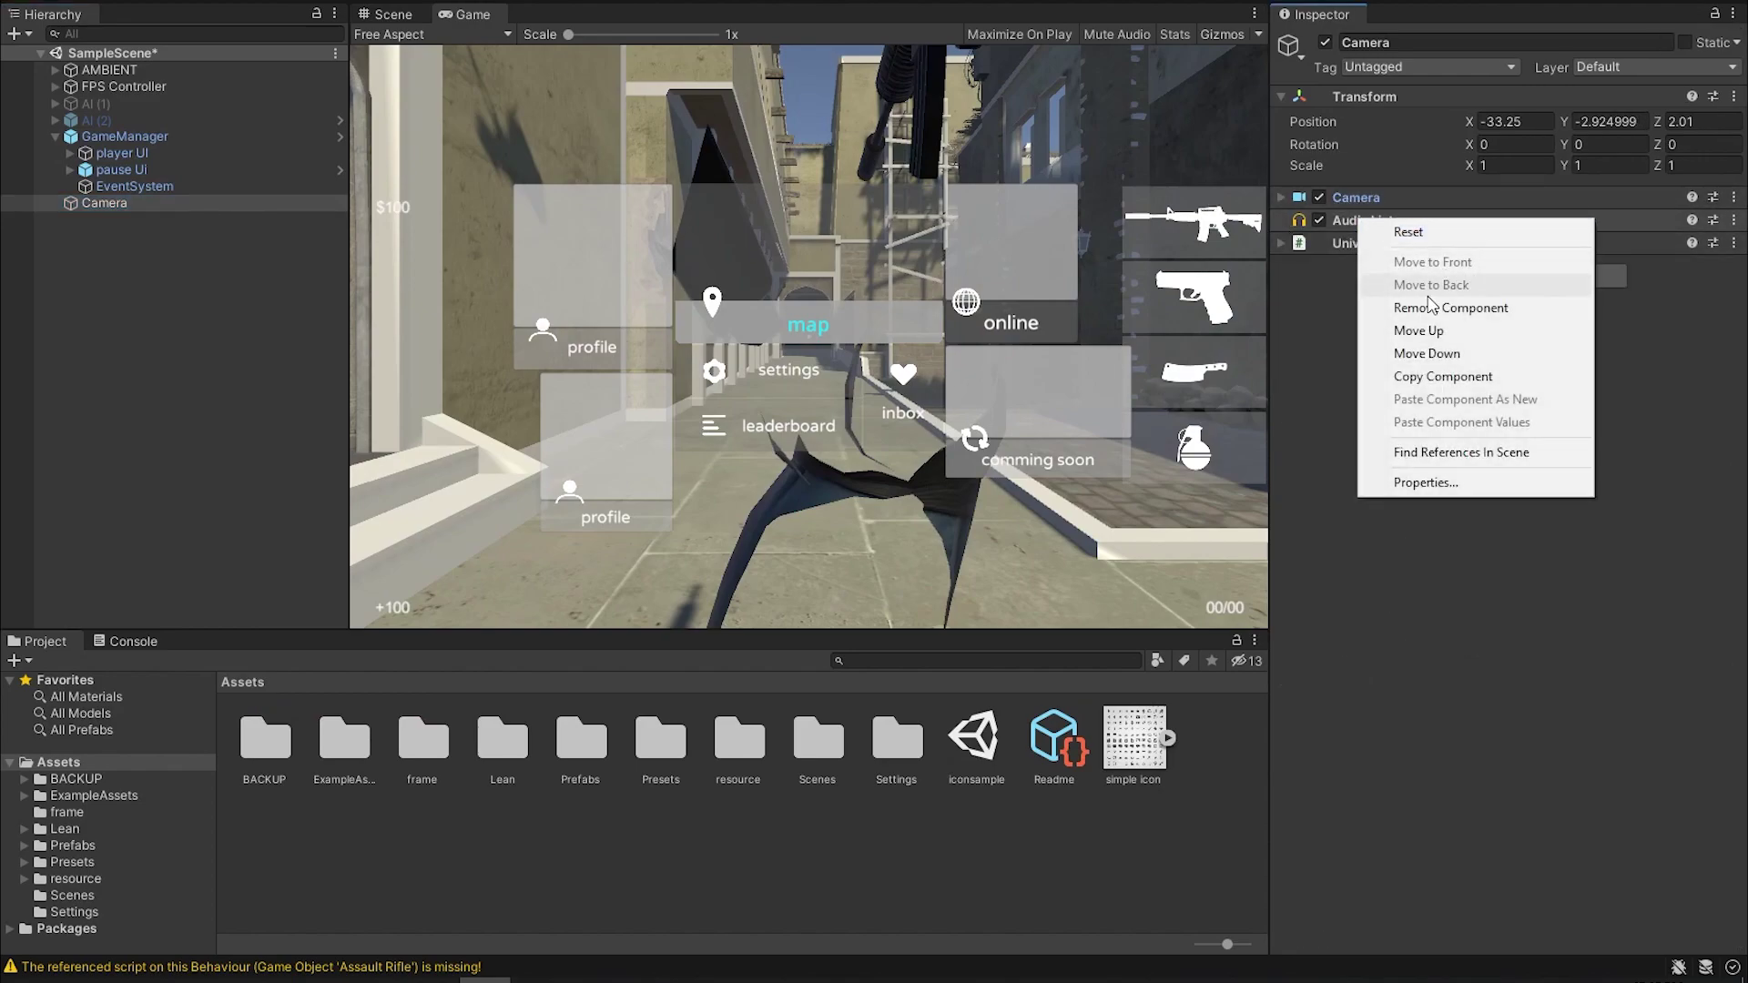
left_click(1450, 308)
left_click(1364, 199)
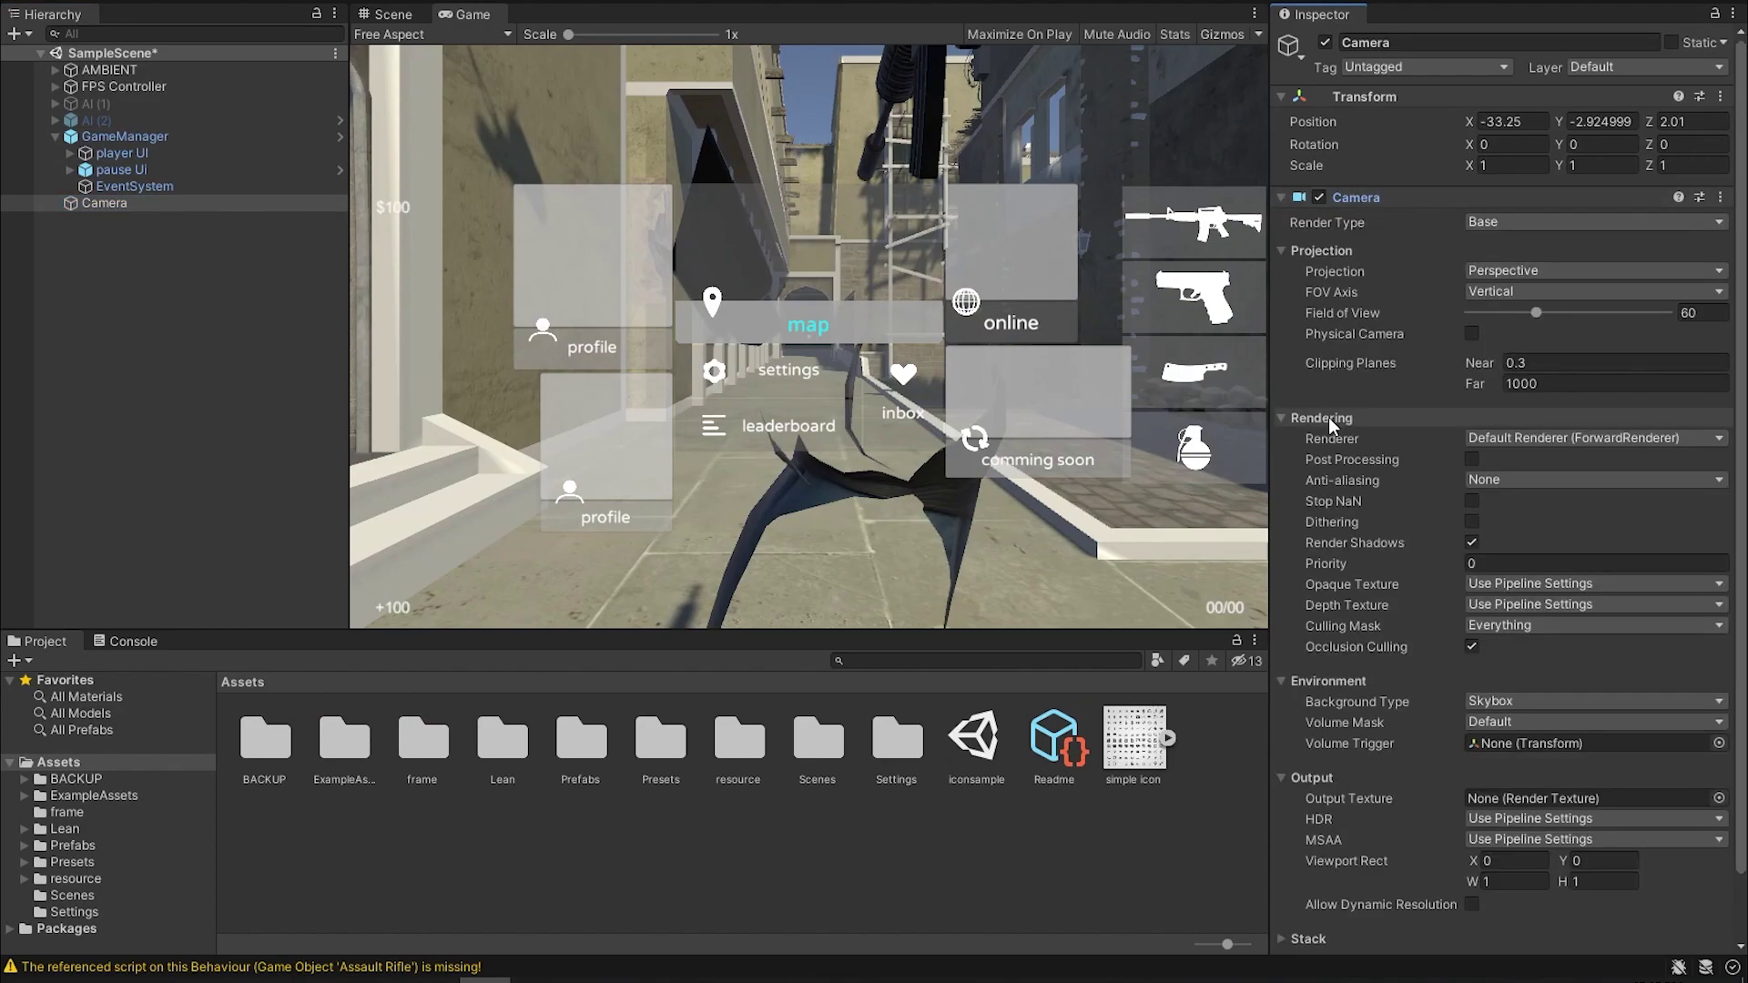
scroll(1352, 414, "down", 2)
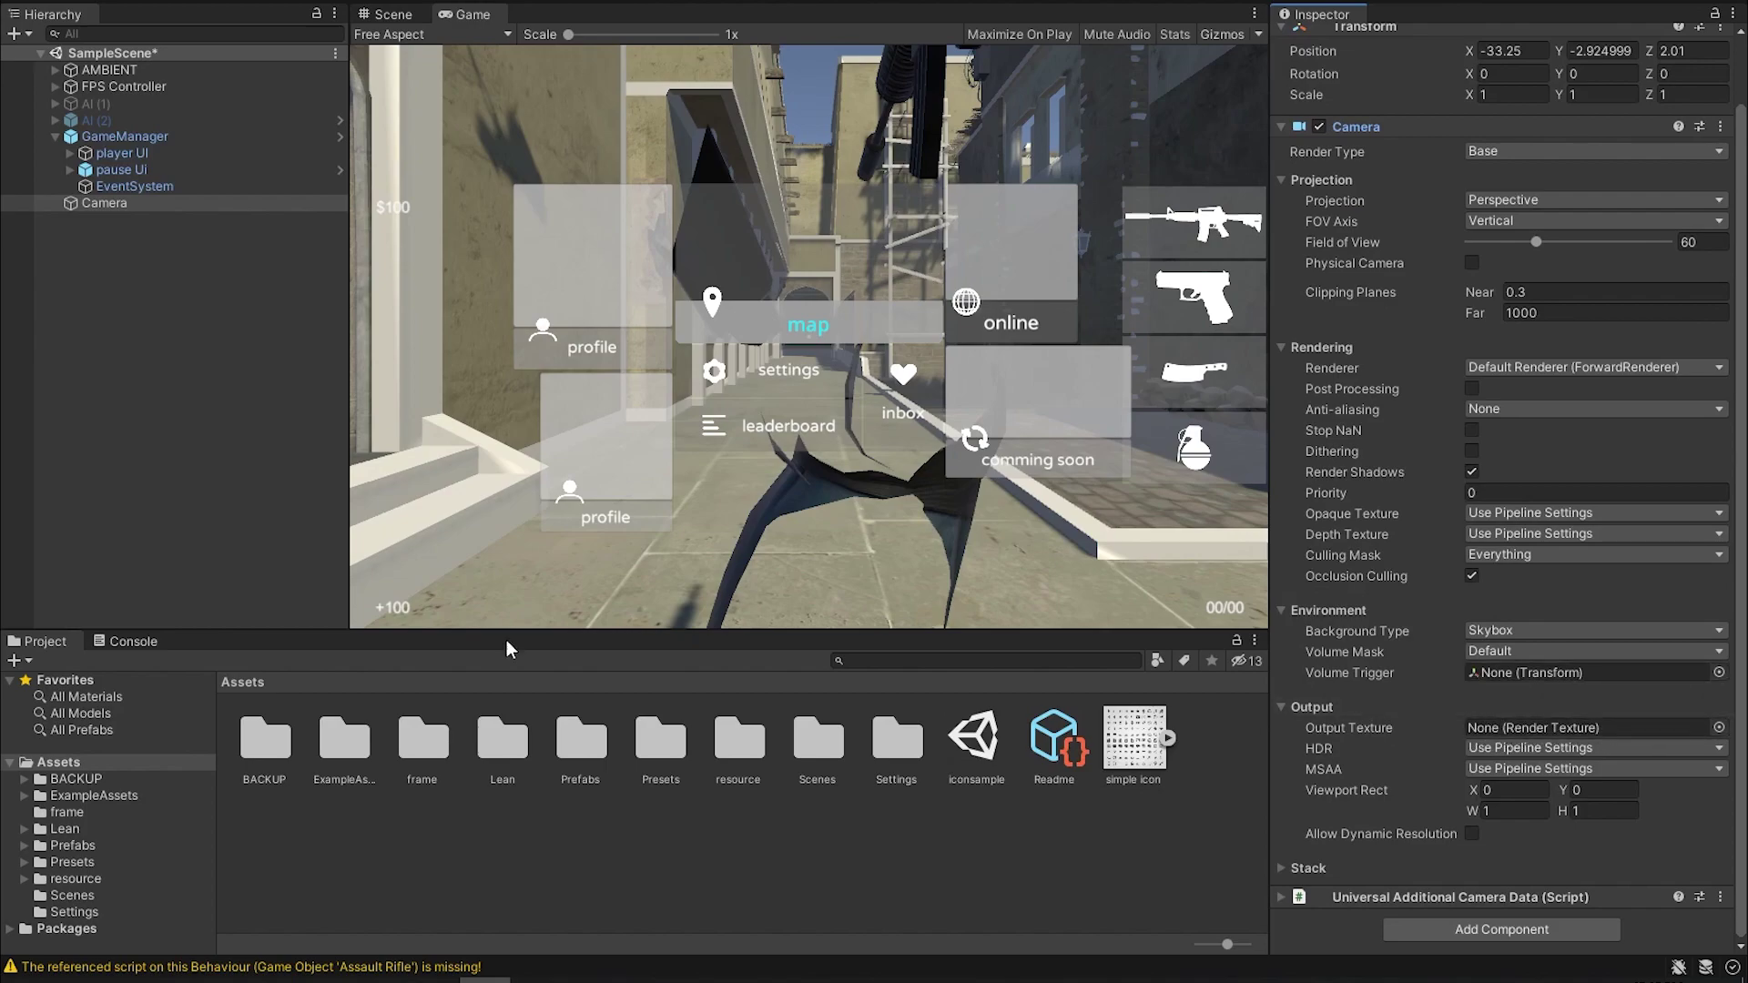
- Check the minimap texture in Prefabs and create a new render texture named map in the Presets folder
left_click(73, 847)
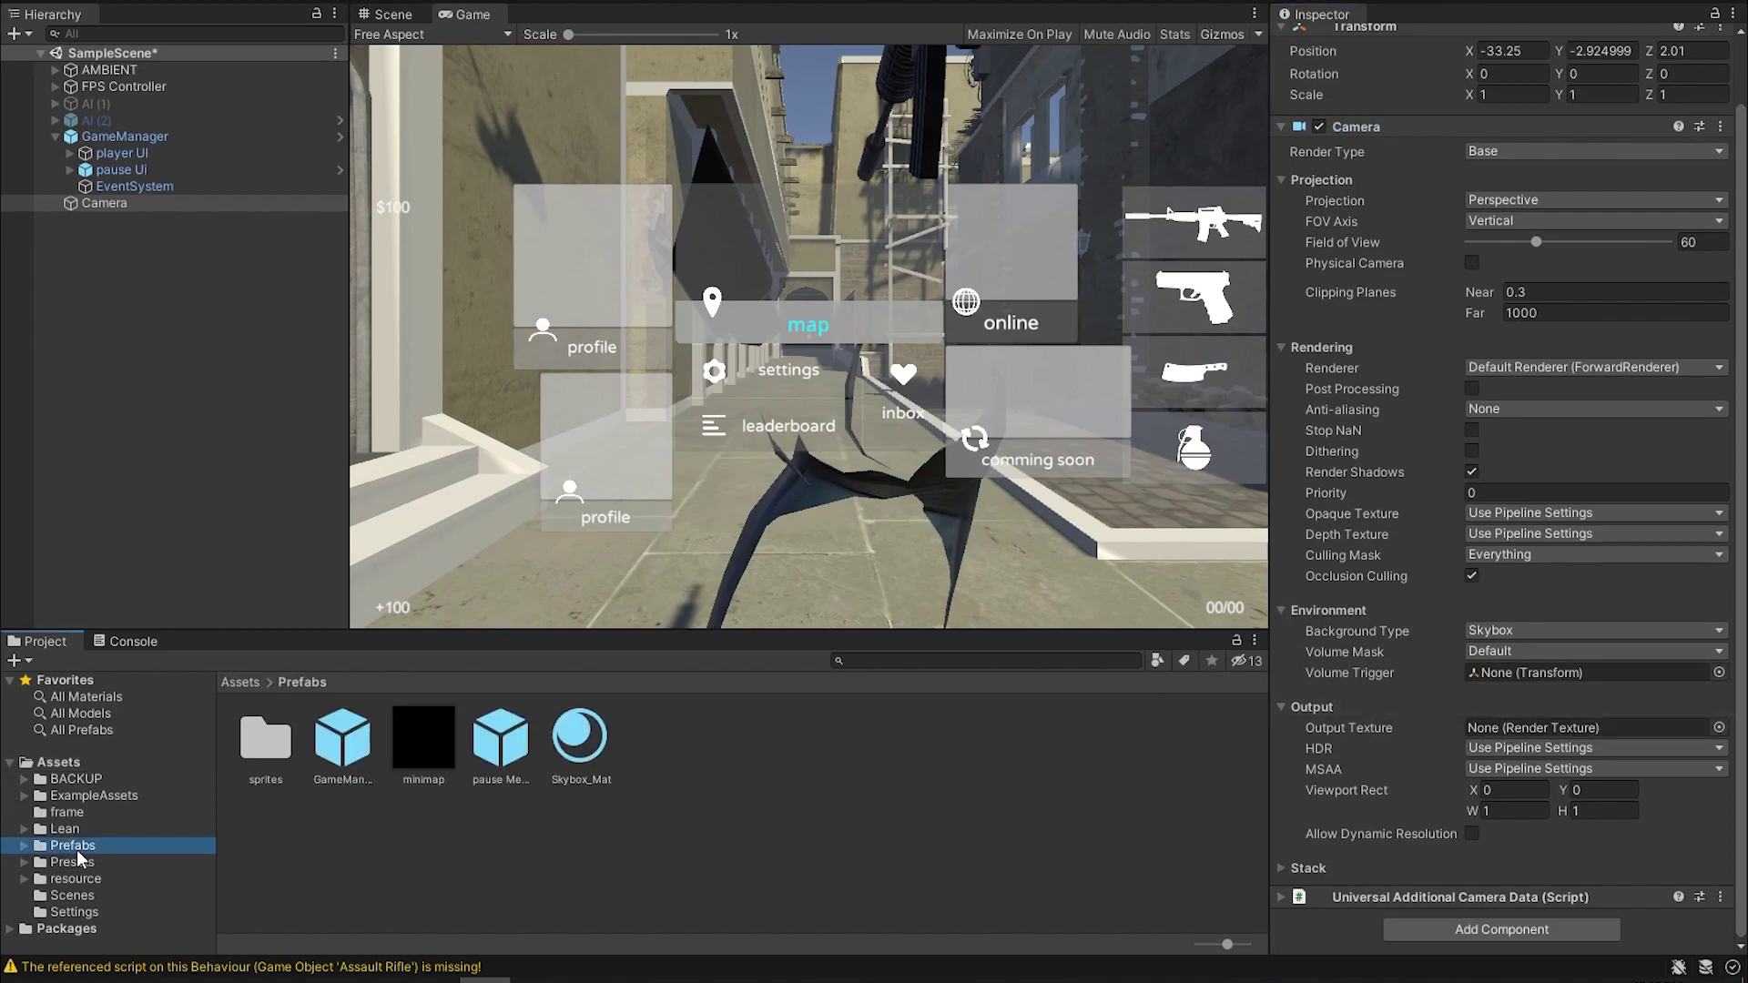
left_click(417, 749)
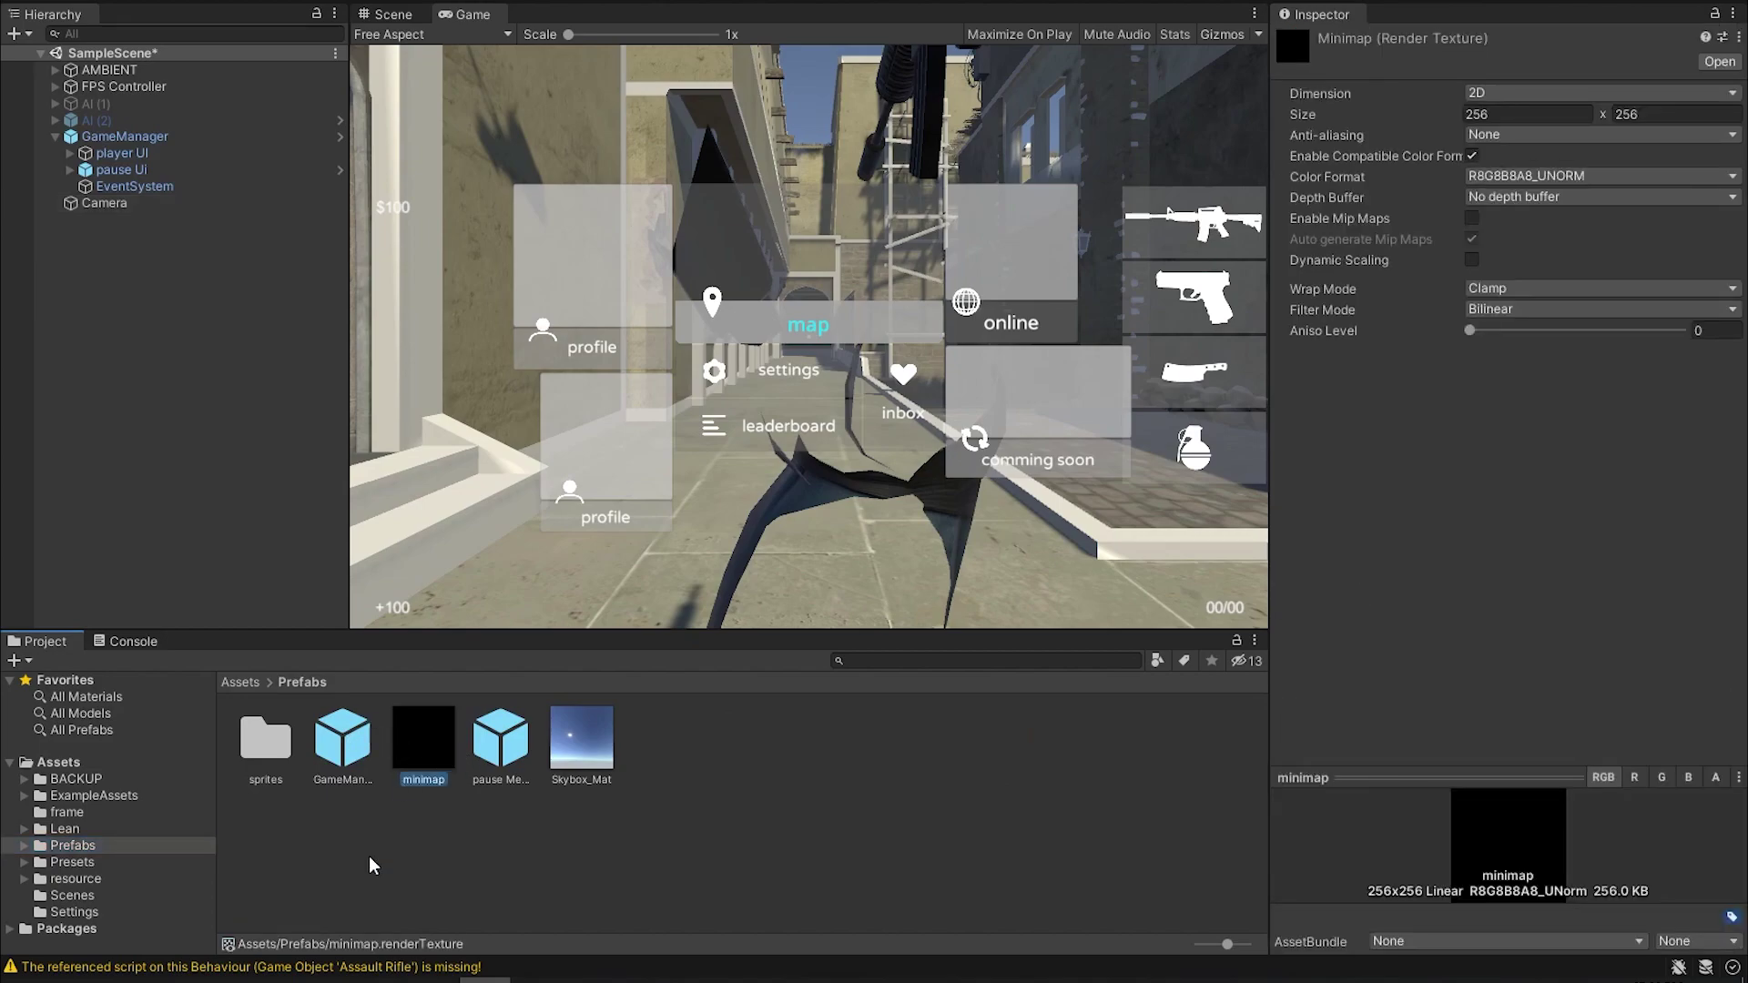
left_click(88, 863)
type("map")
key("Return")
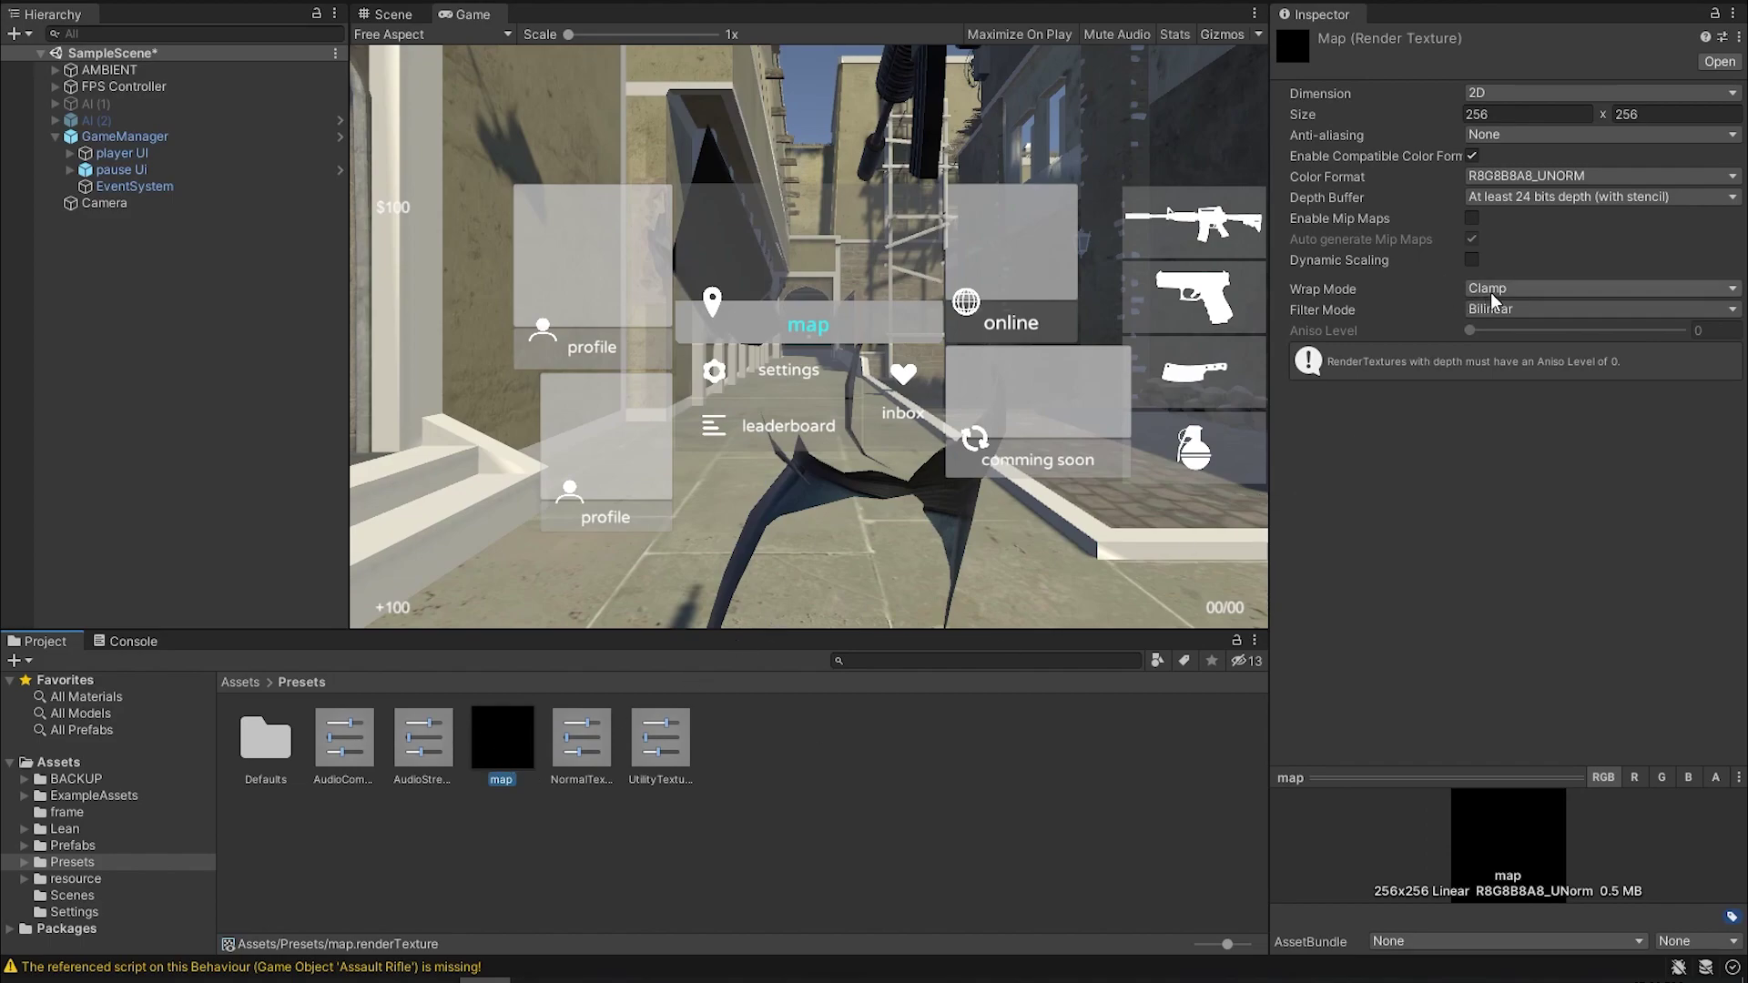
- Set the map render texture's depth buffer to No depth buffer
left_click(1511, 114)
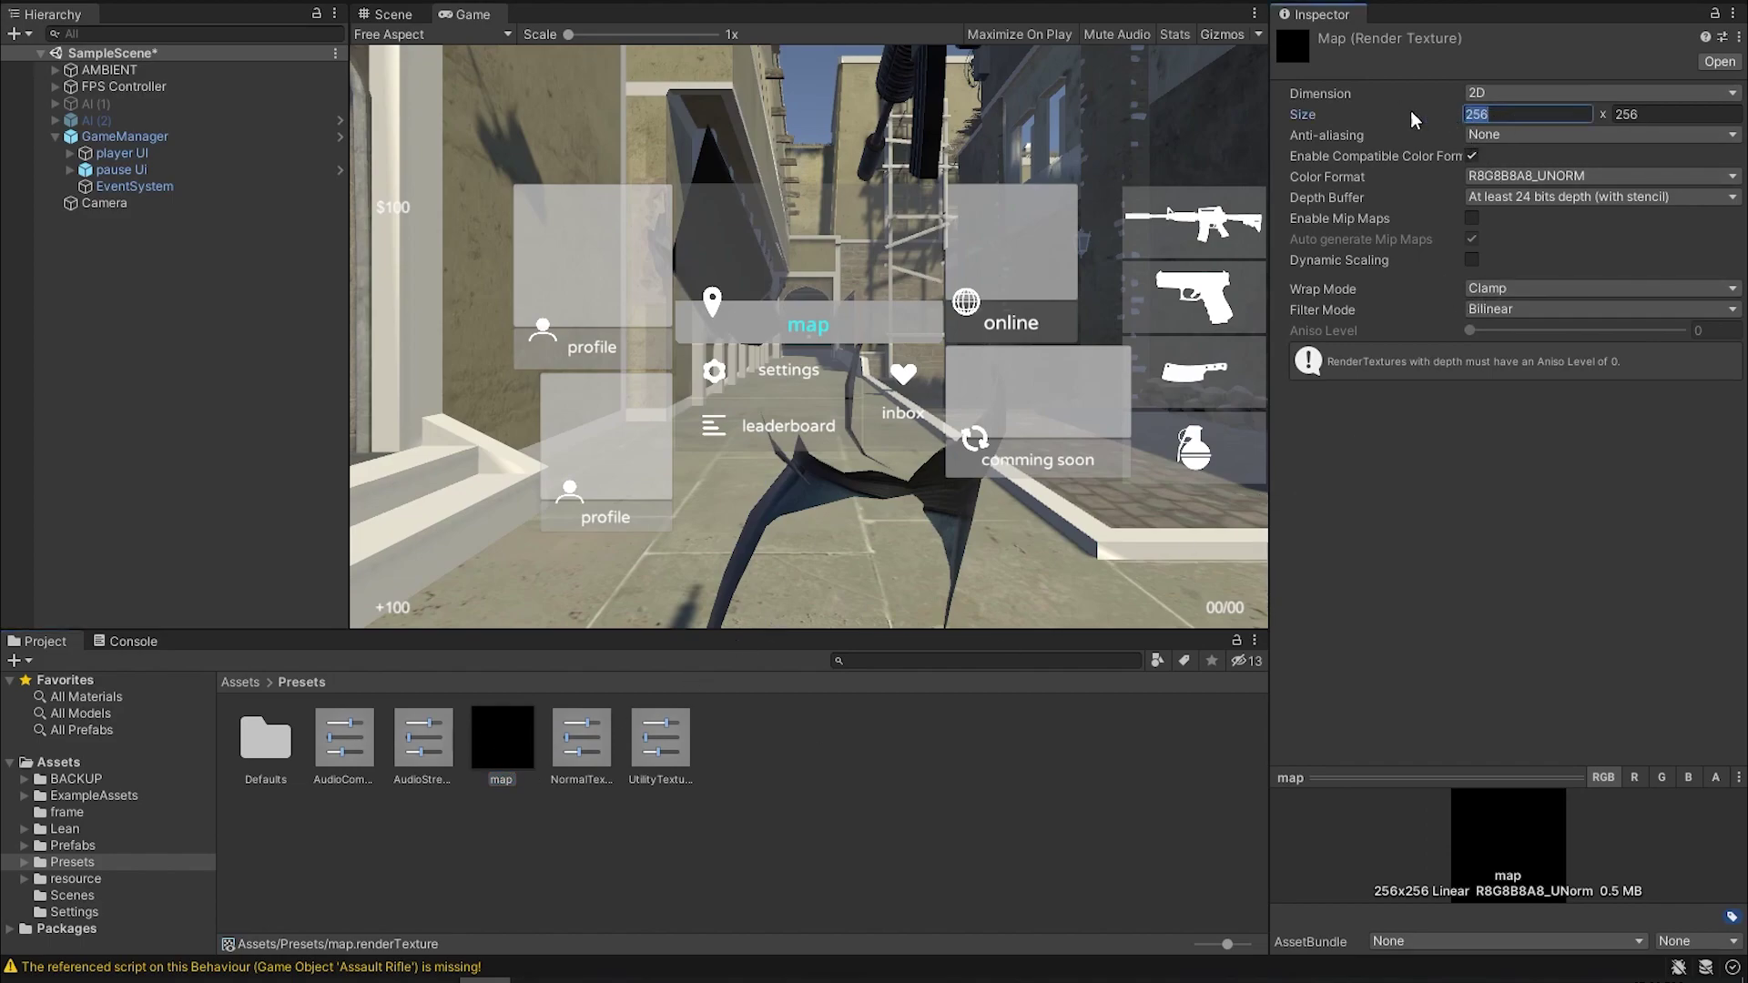
left_click(1566, 196)
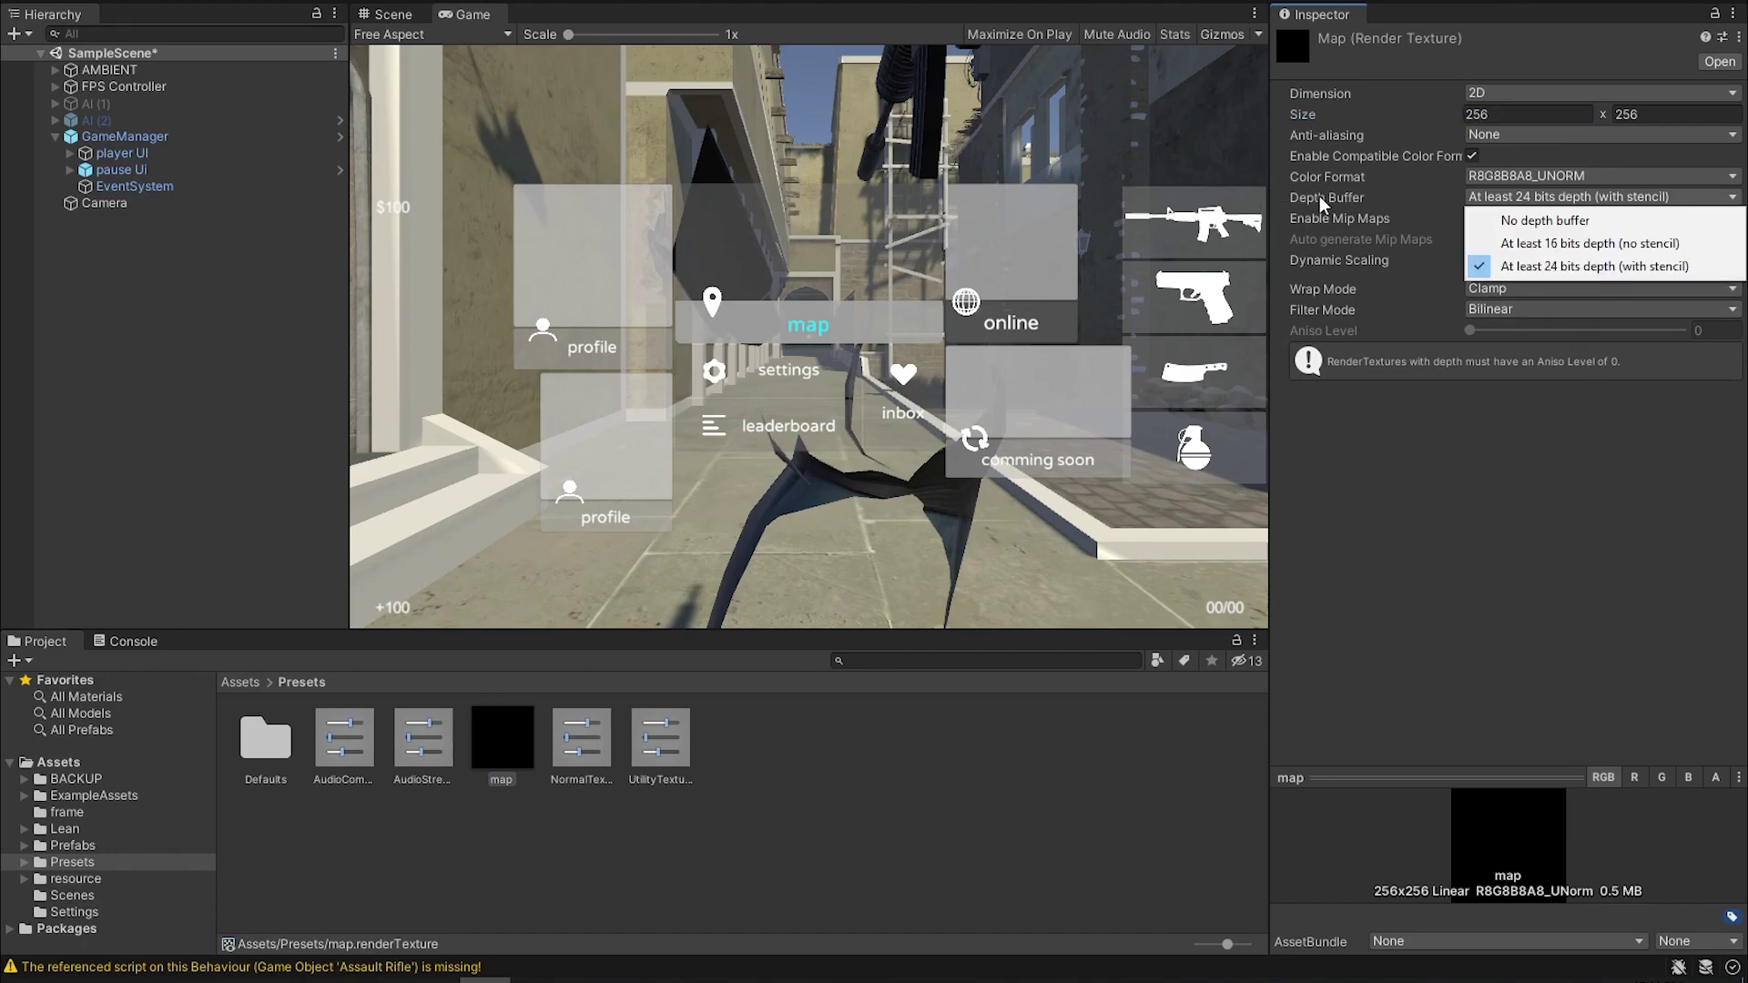
left_click(1552, 220)
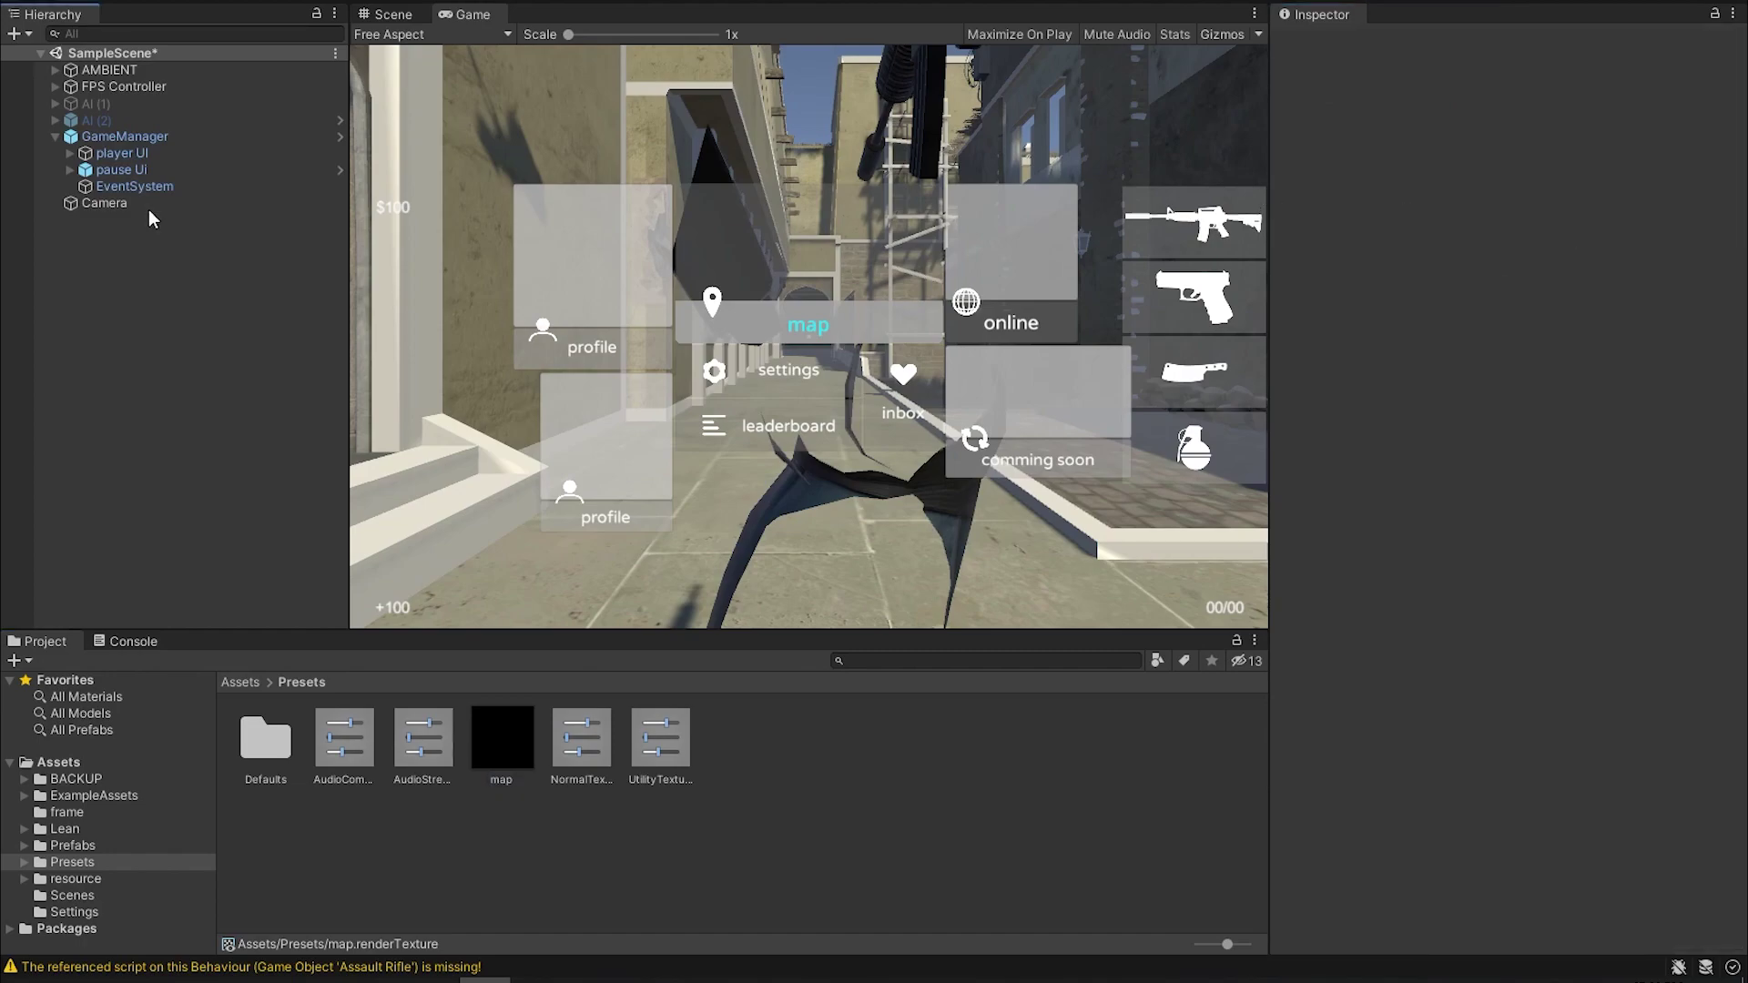
- Examine the layer options of the Camera's Culling Mask
left_click(137, 202)
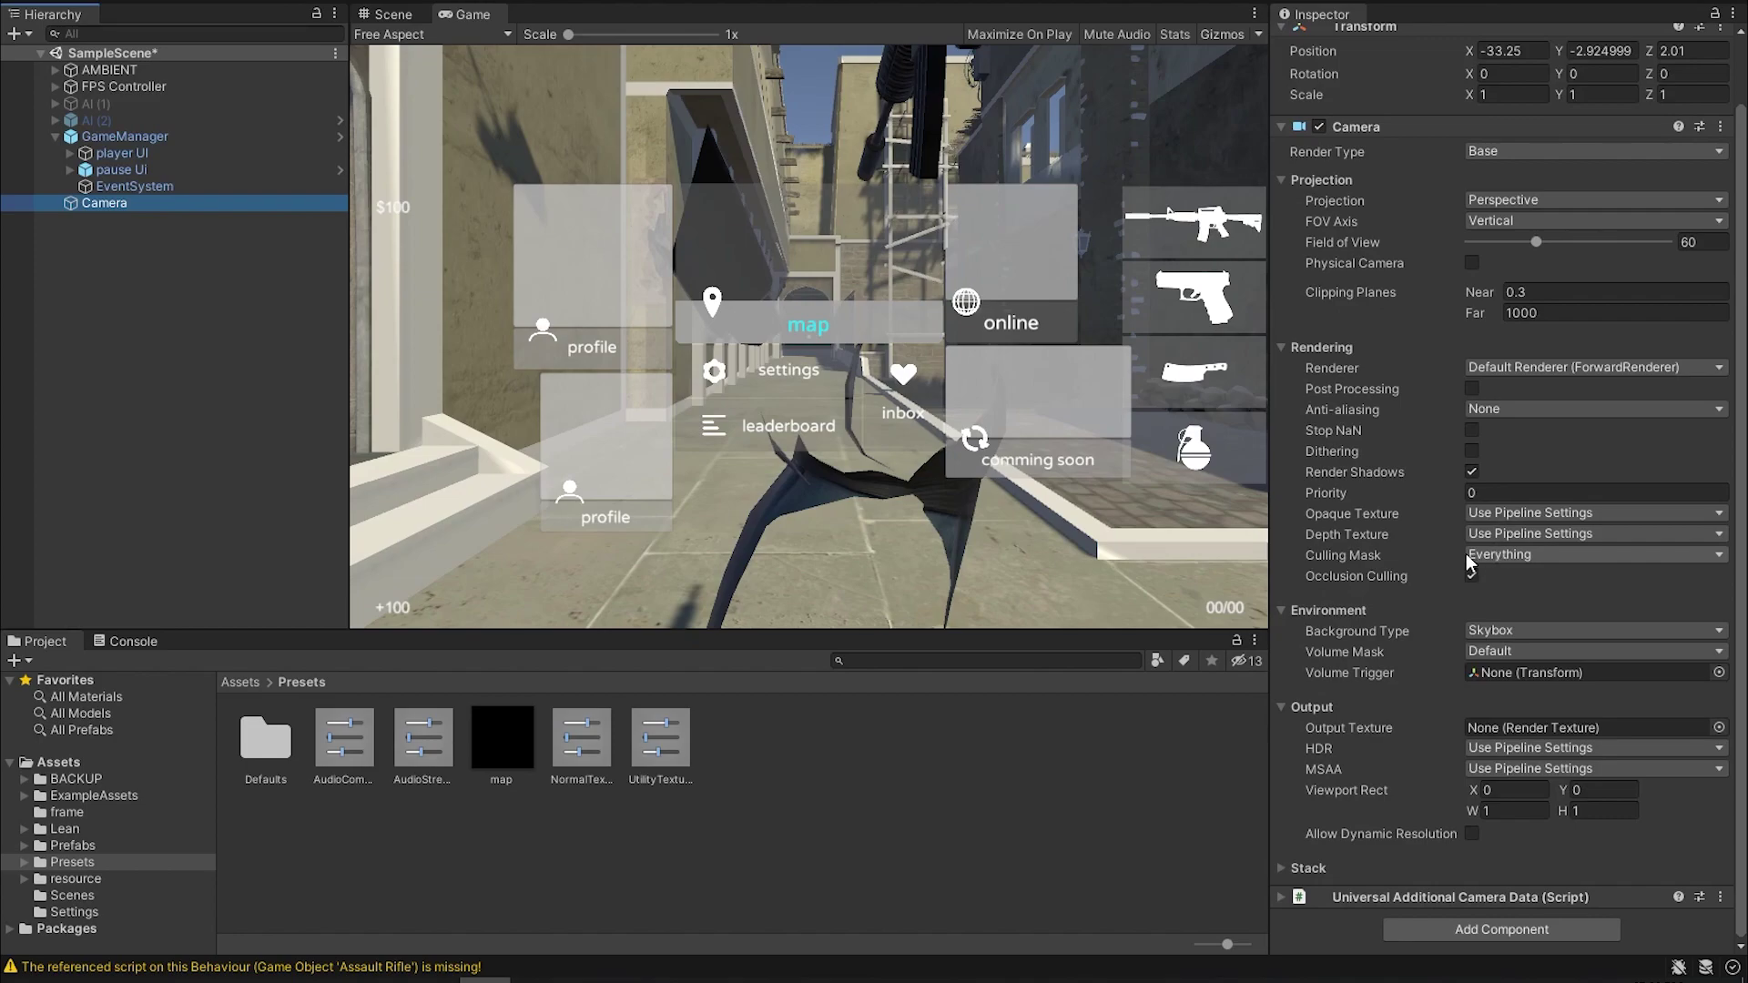
left_click(1468, 556)
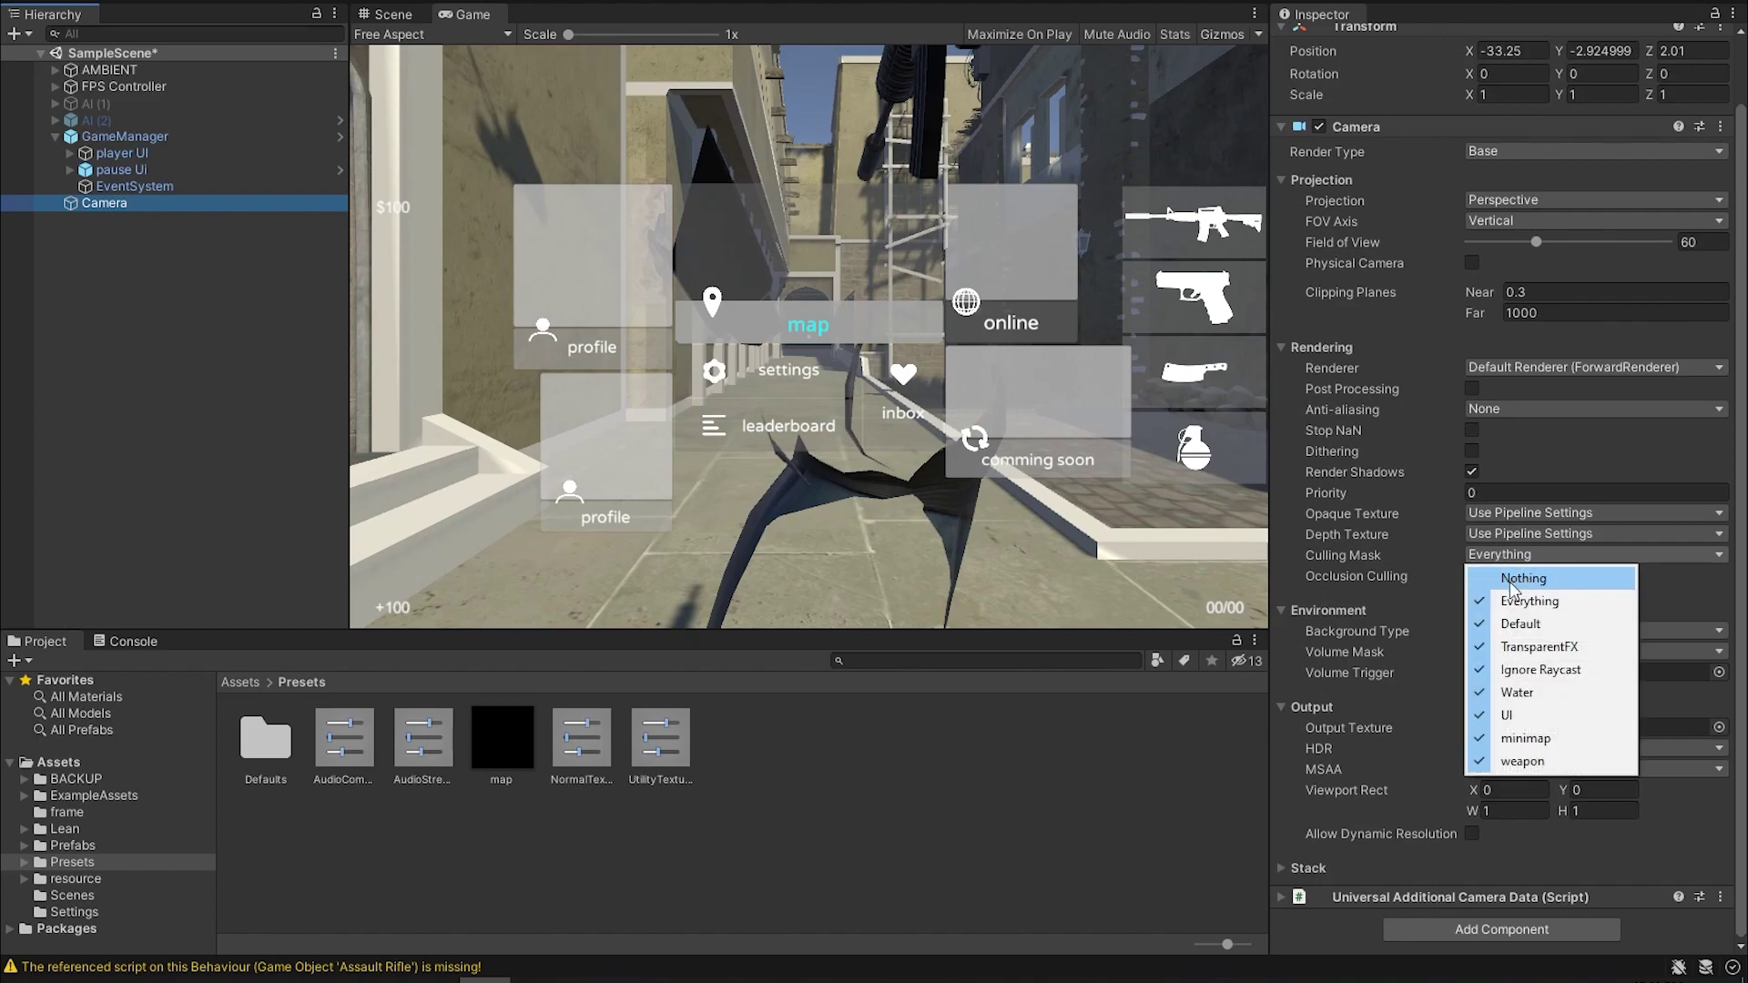
left_click(178, 337)
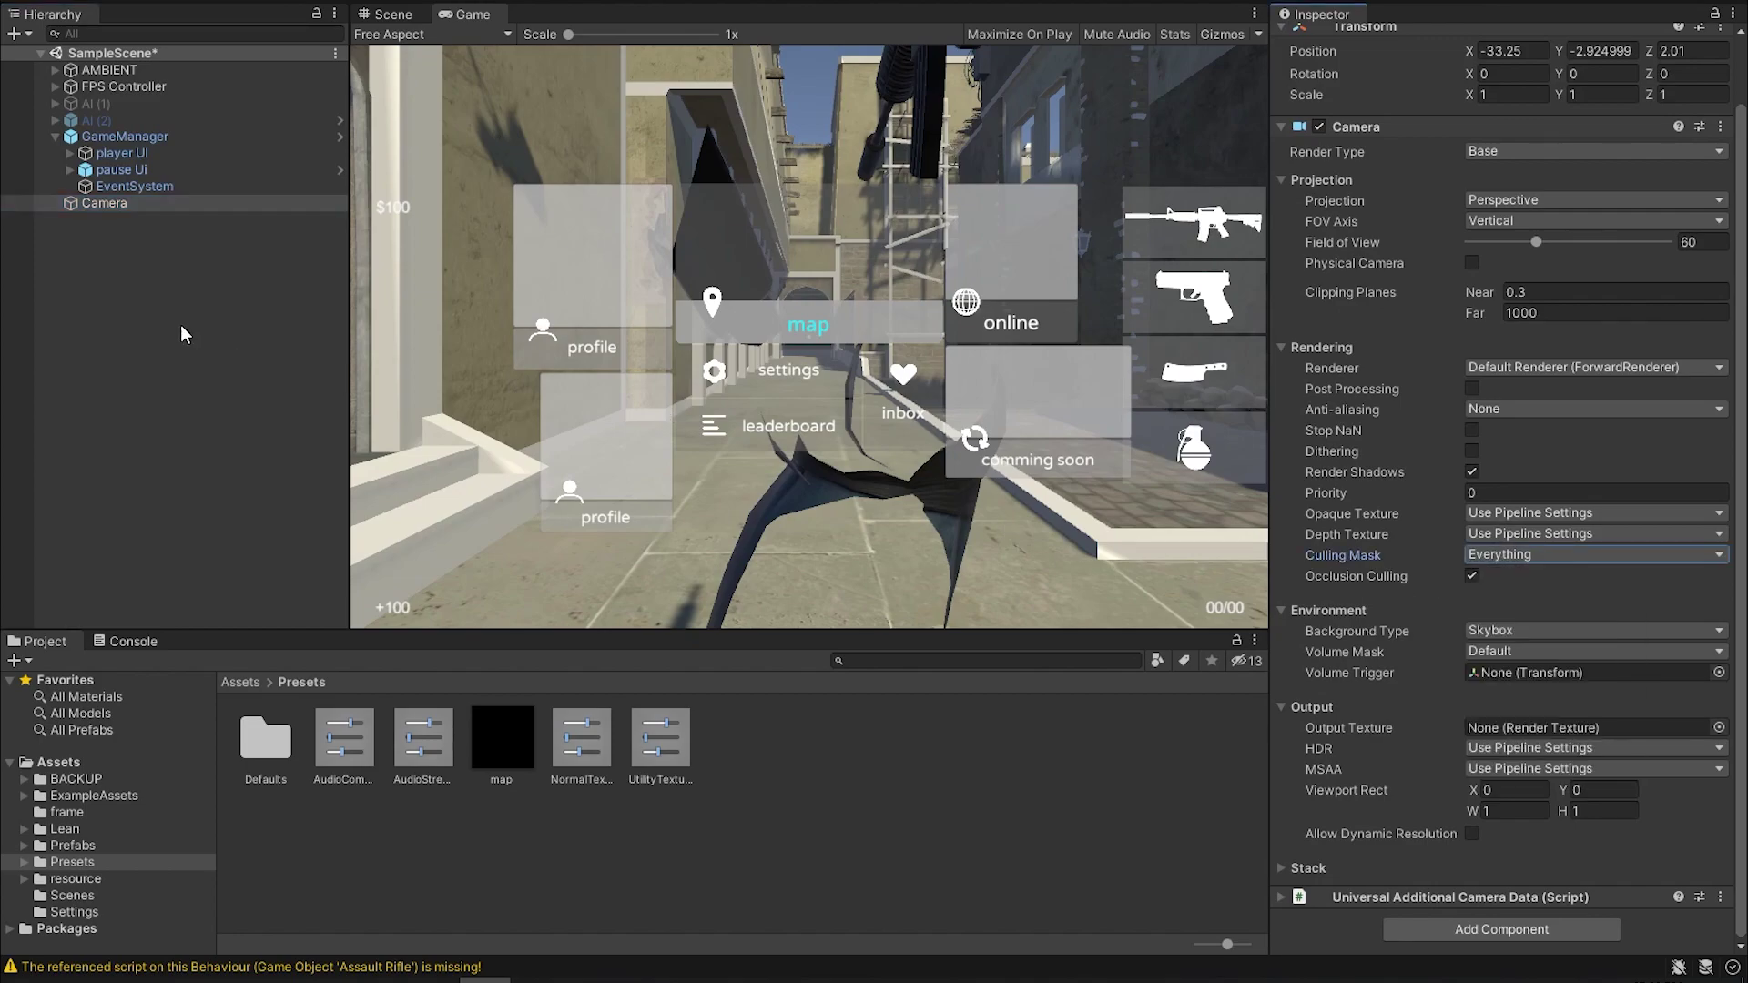
left_click(113, 203)
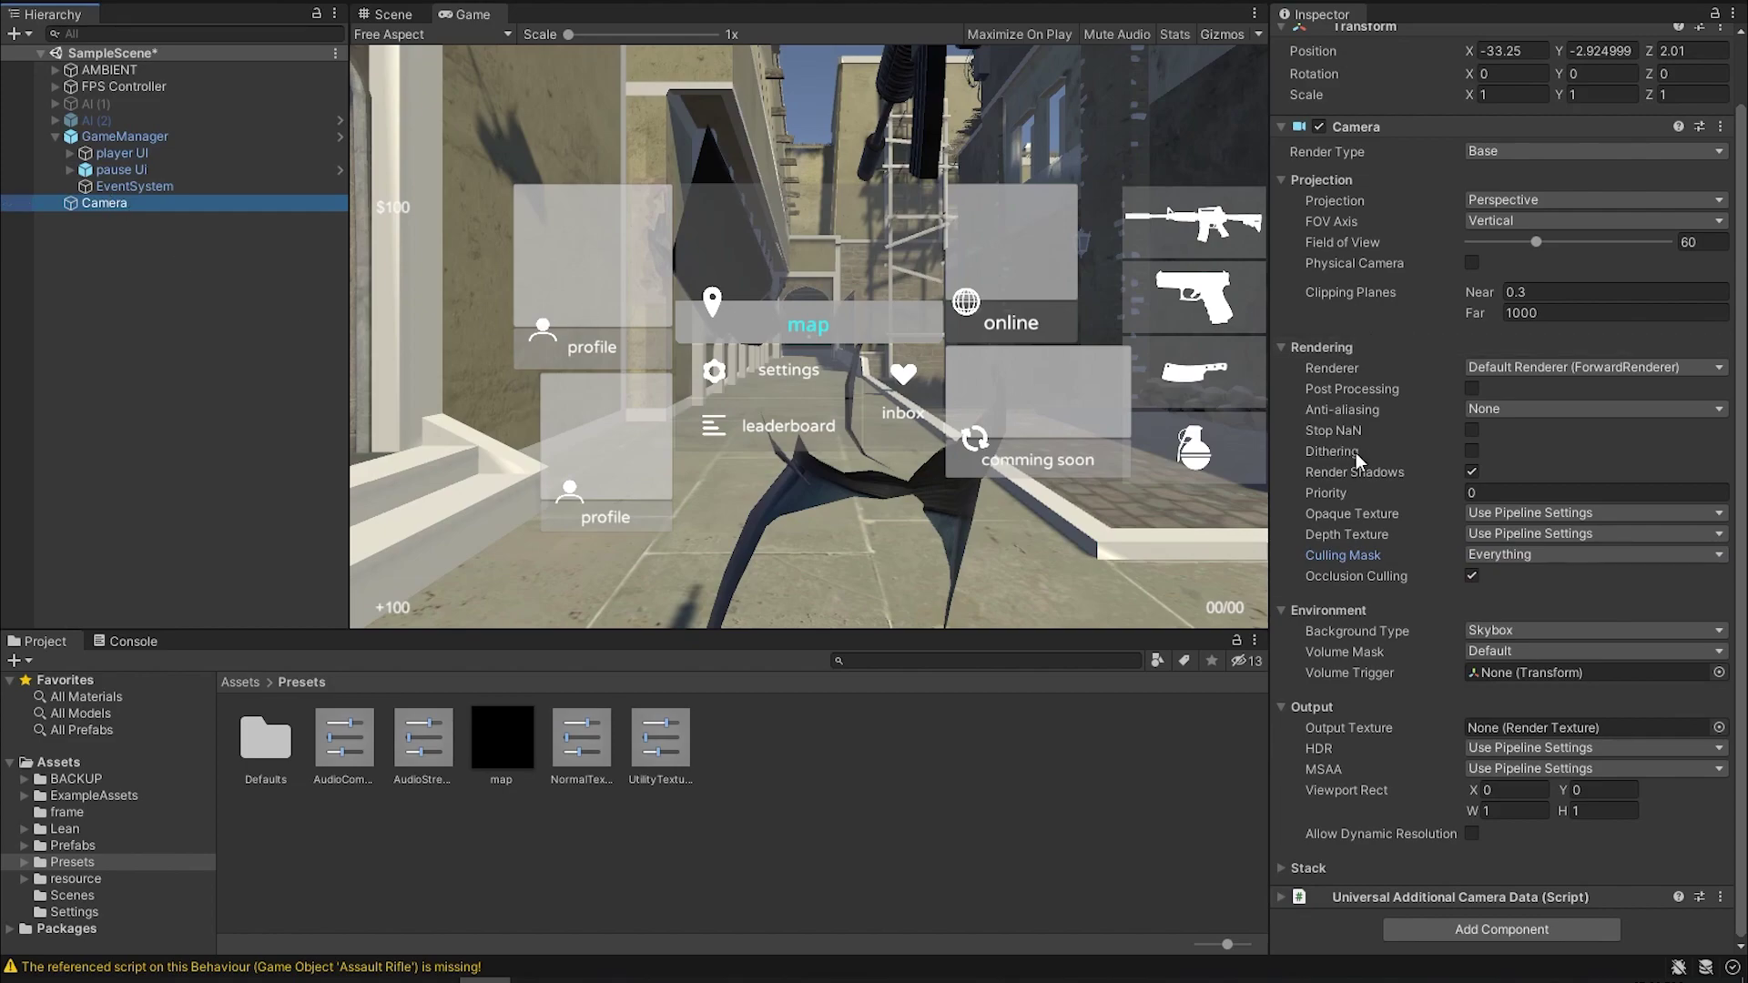
- Remove the Image component from the Image object under player UI
left_click(70, 153)
left_click(132, 253)
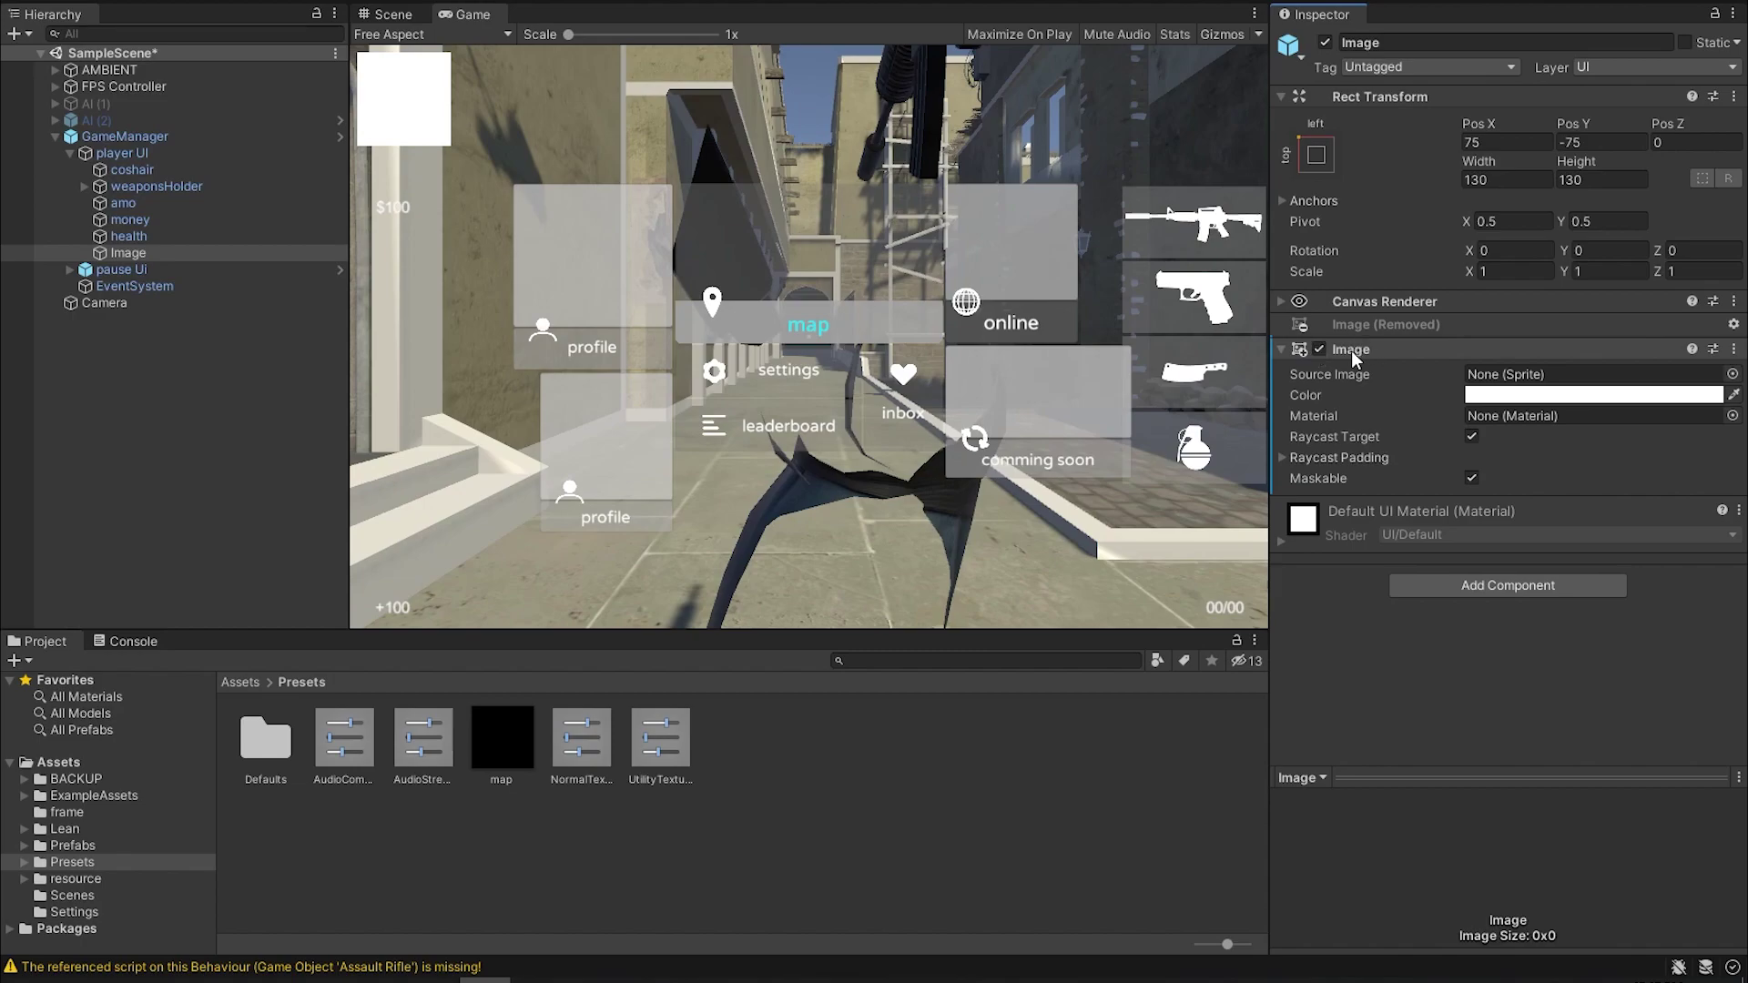
right_click(1351, 349)
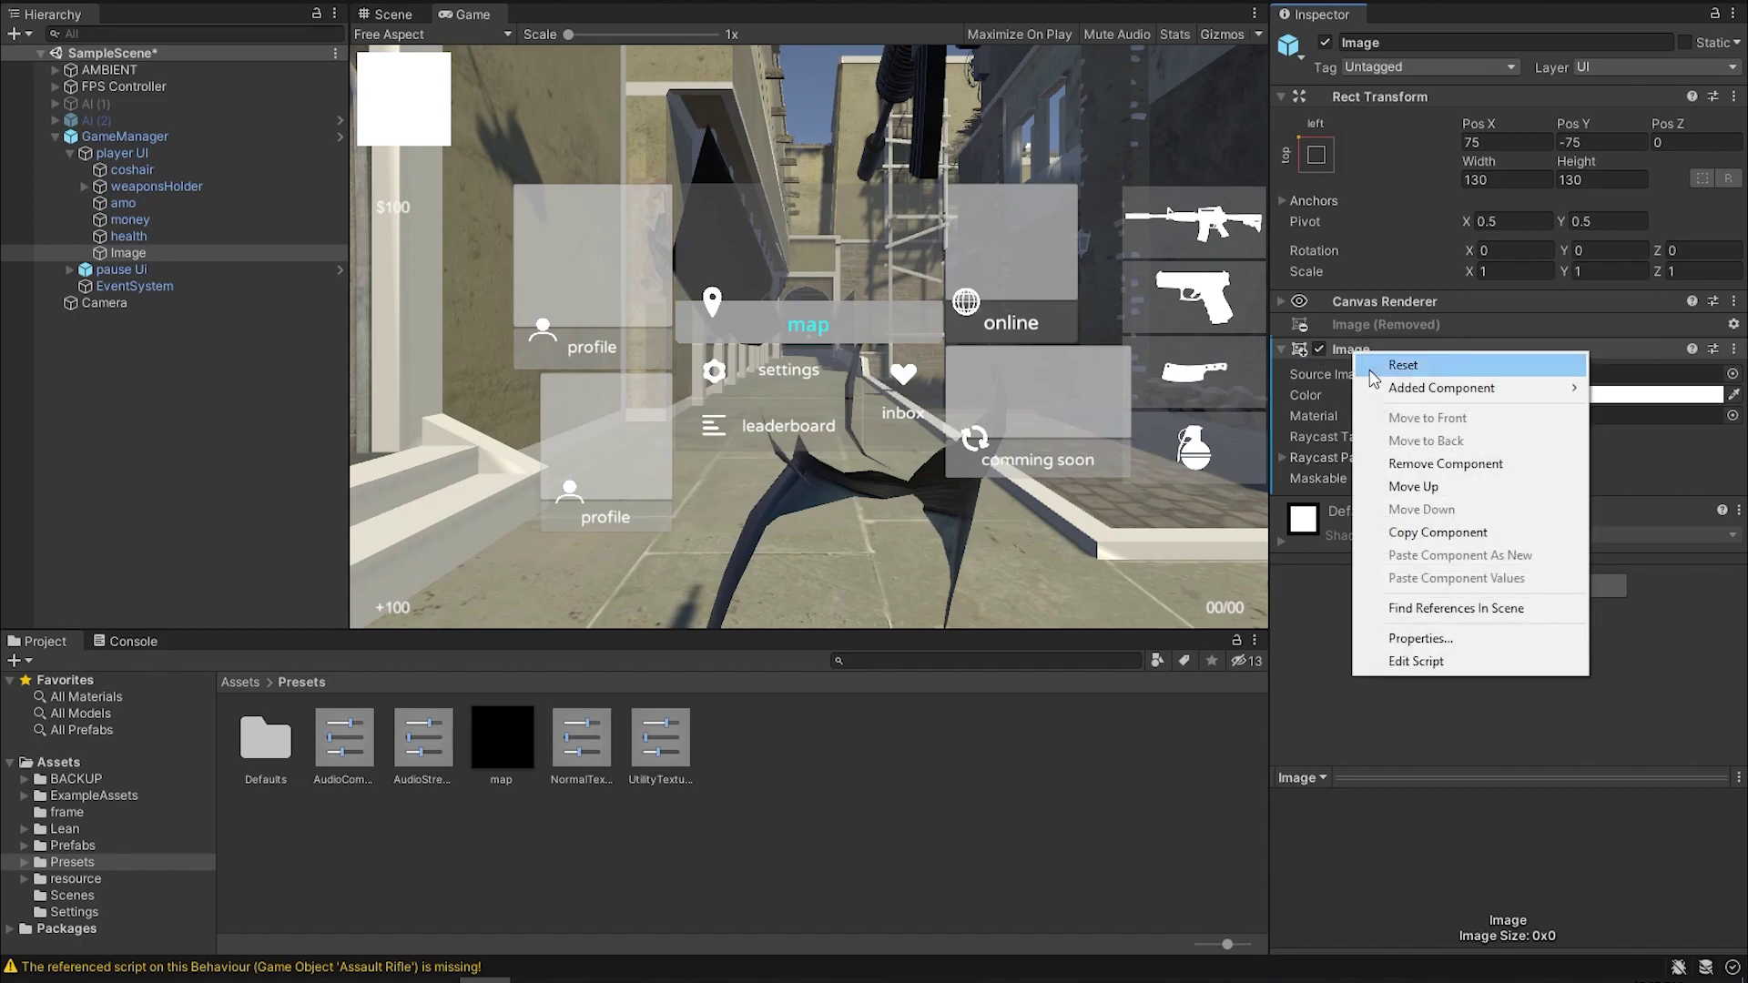
left_click(1445, 464)
- Add a Raw Image component to the Image object and assign the map render texture as its texture
left_click(1464, 358)
type("r")
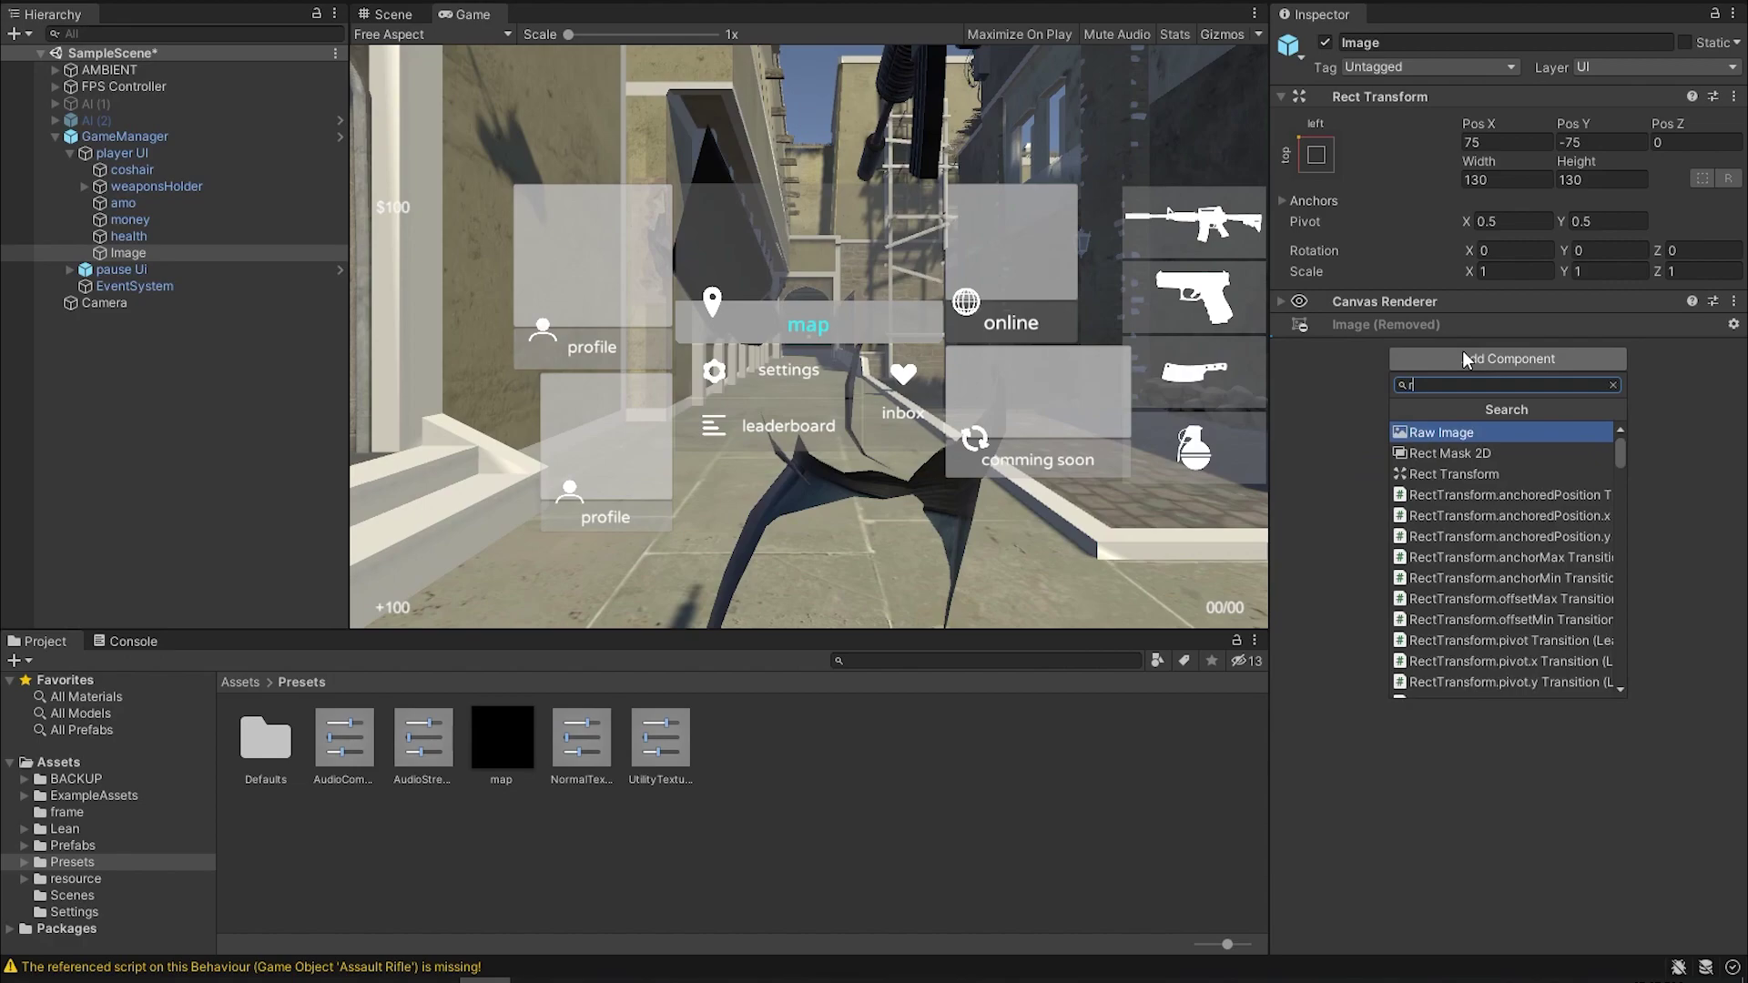
type("aw")
key("Return")
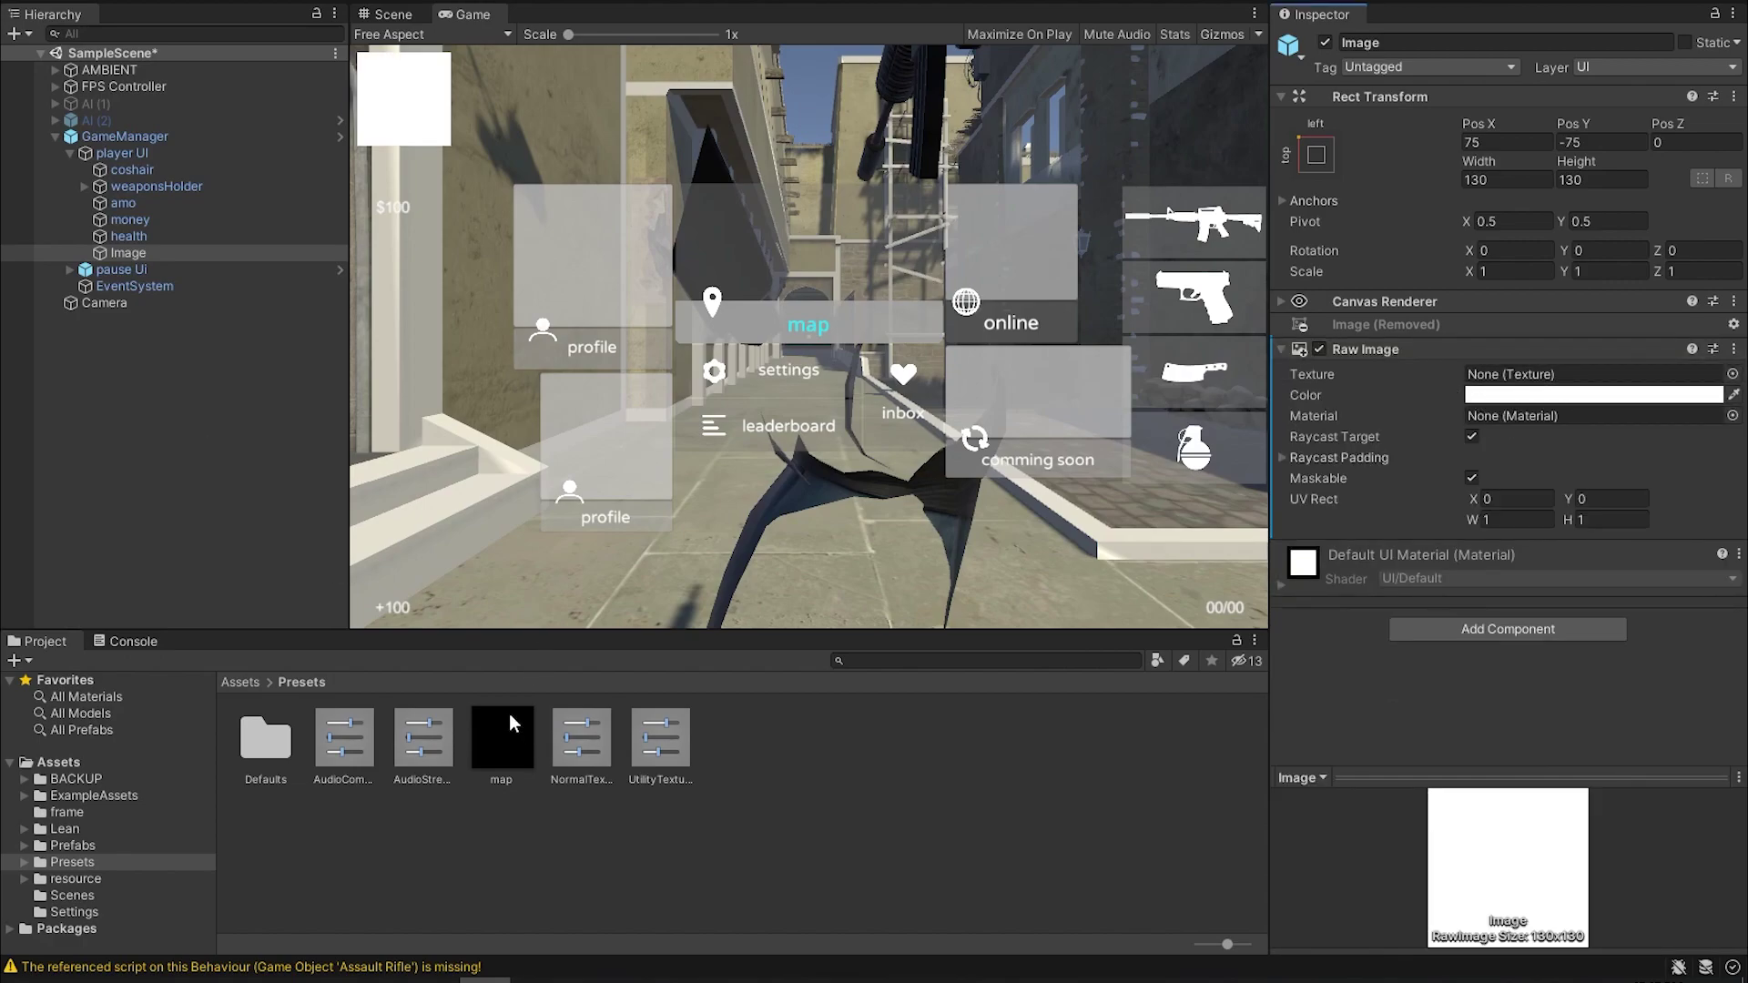
left_click_drag(509, 720, 1441, 378)
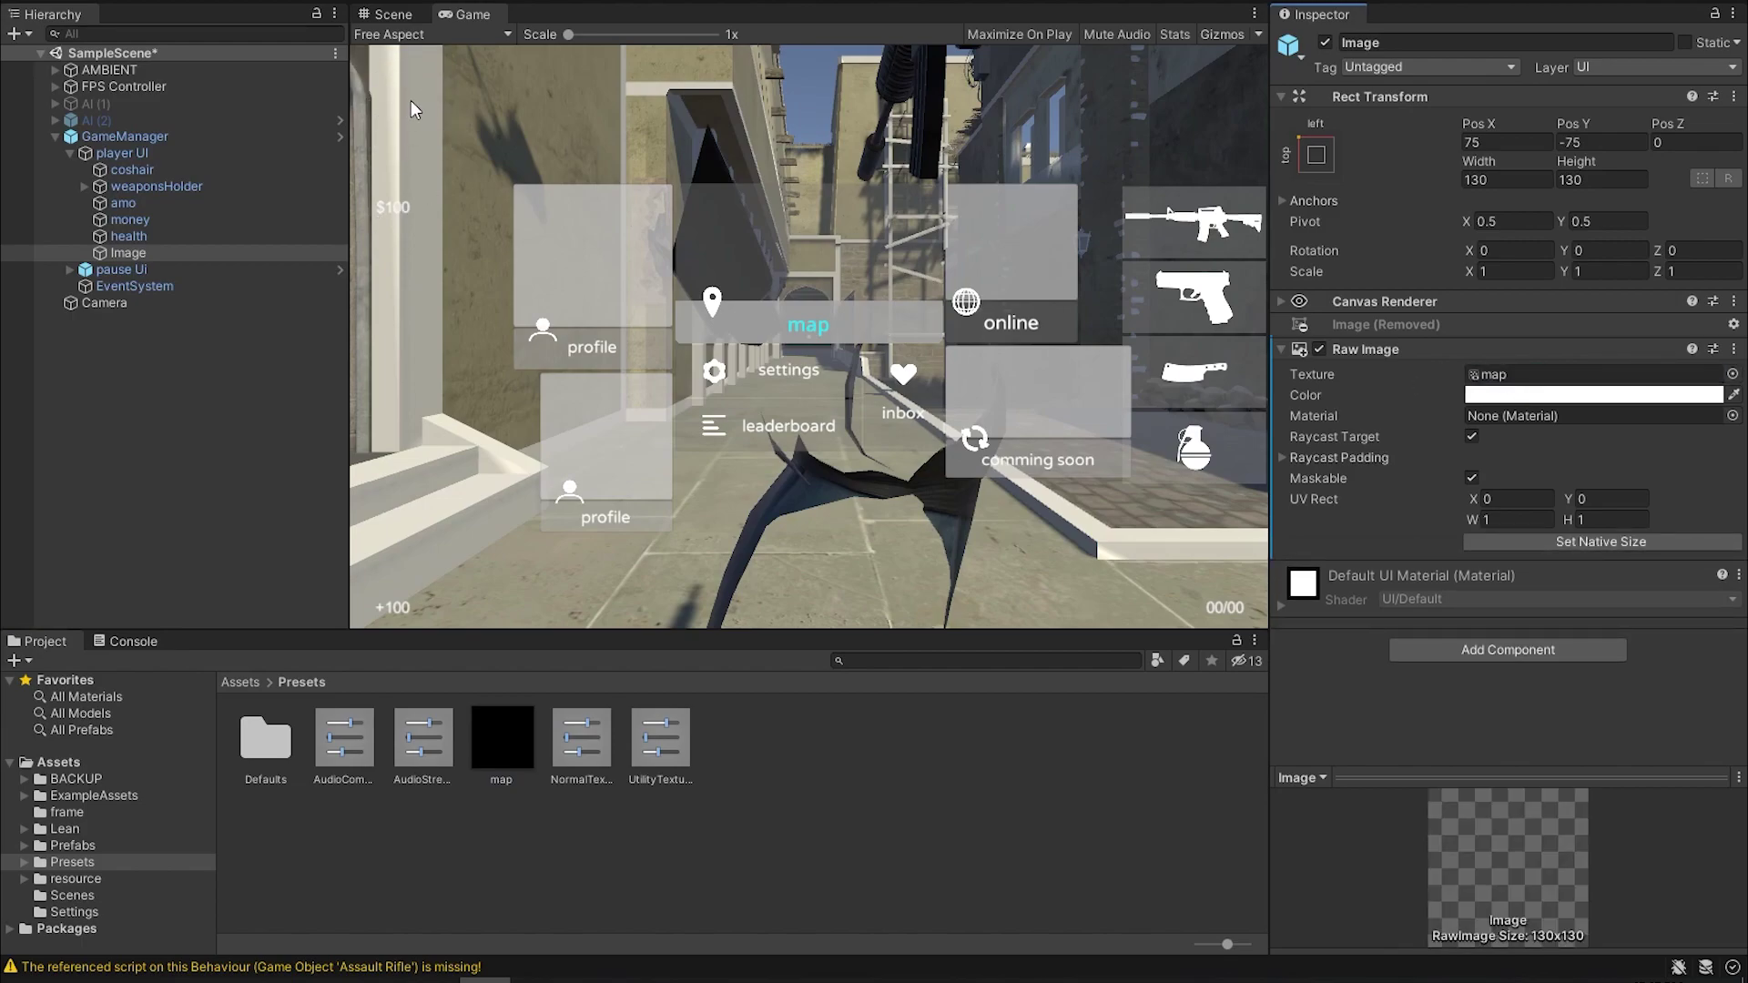
- Set the Camera's X rotation to 90 and switch it to Orthographic projection with a size of about 5.51
left_click(201, 303)
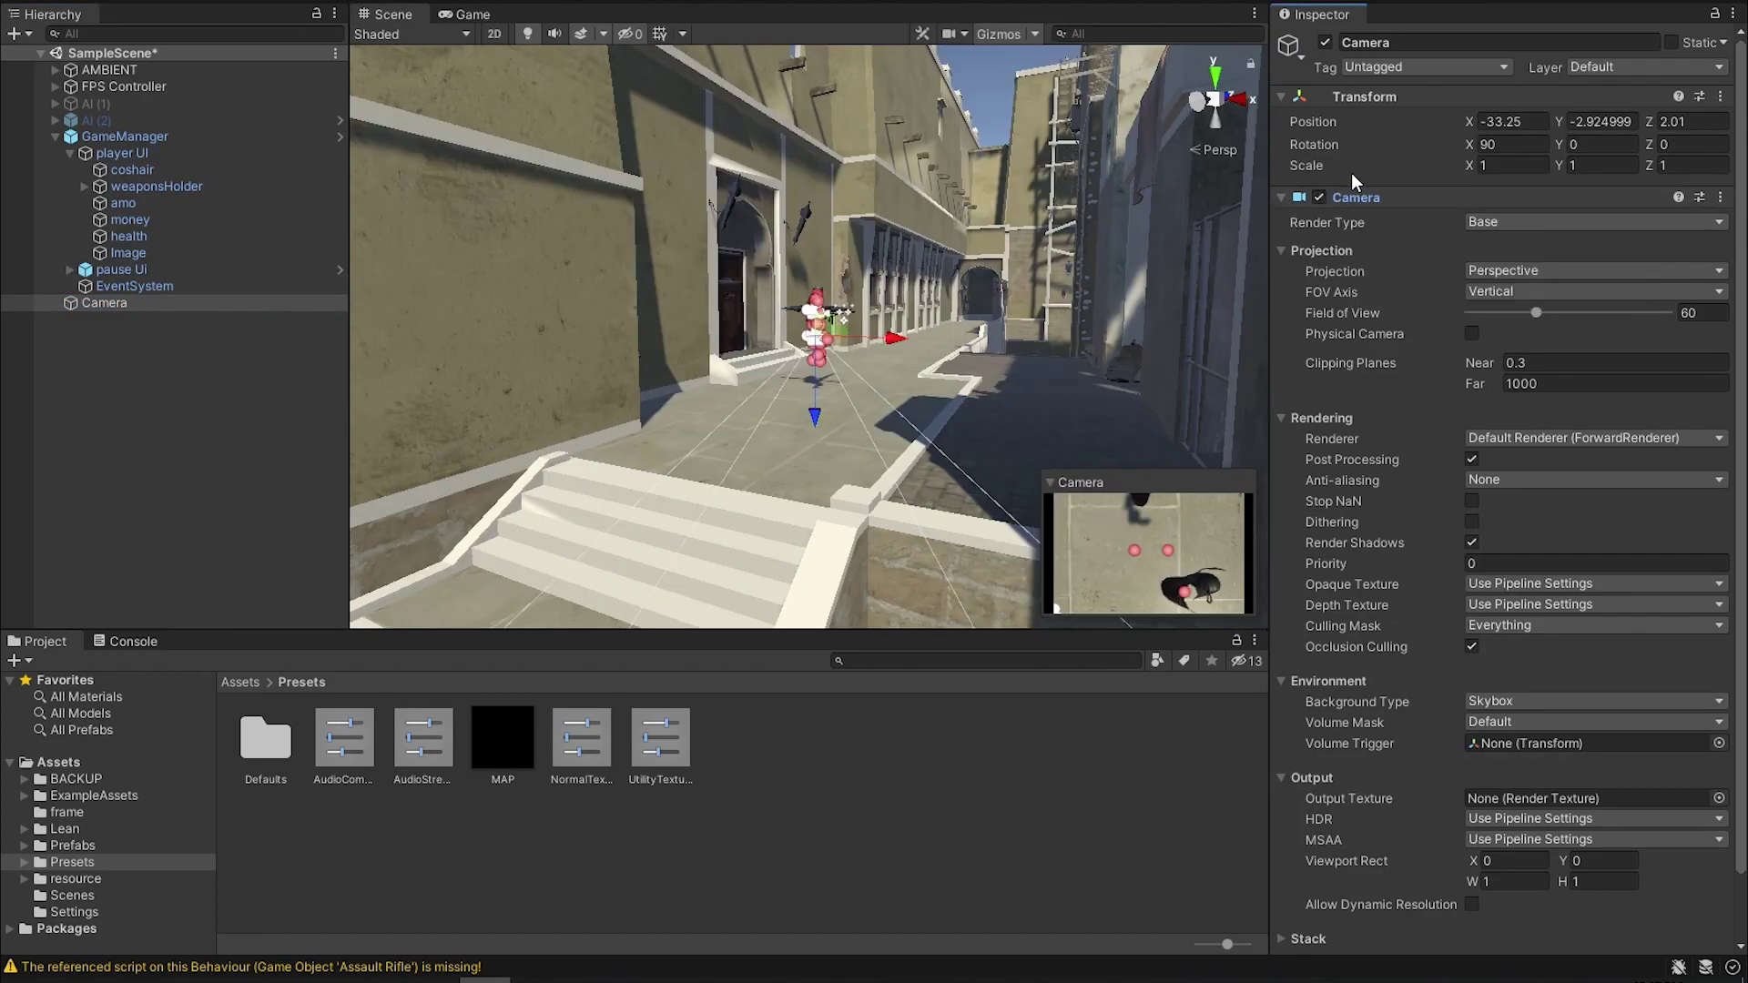
left_click_drag(1501, 152, 1466, 147)
left_click(1490, 271)
left_click(1531, 318)
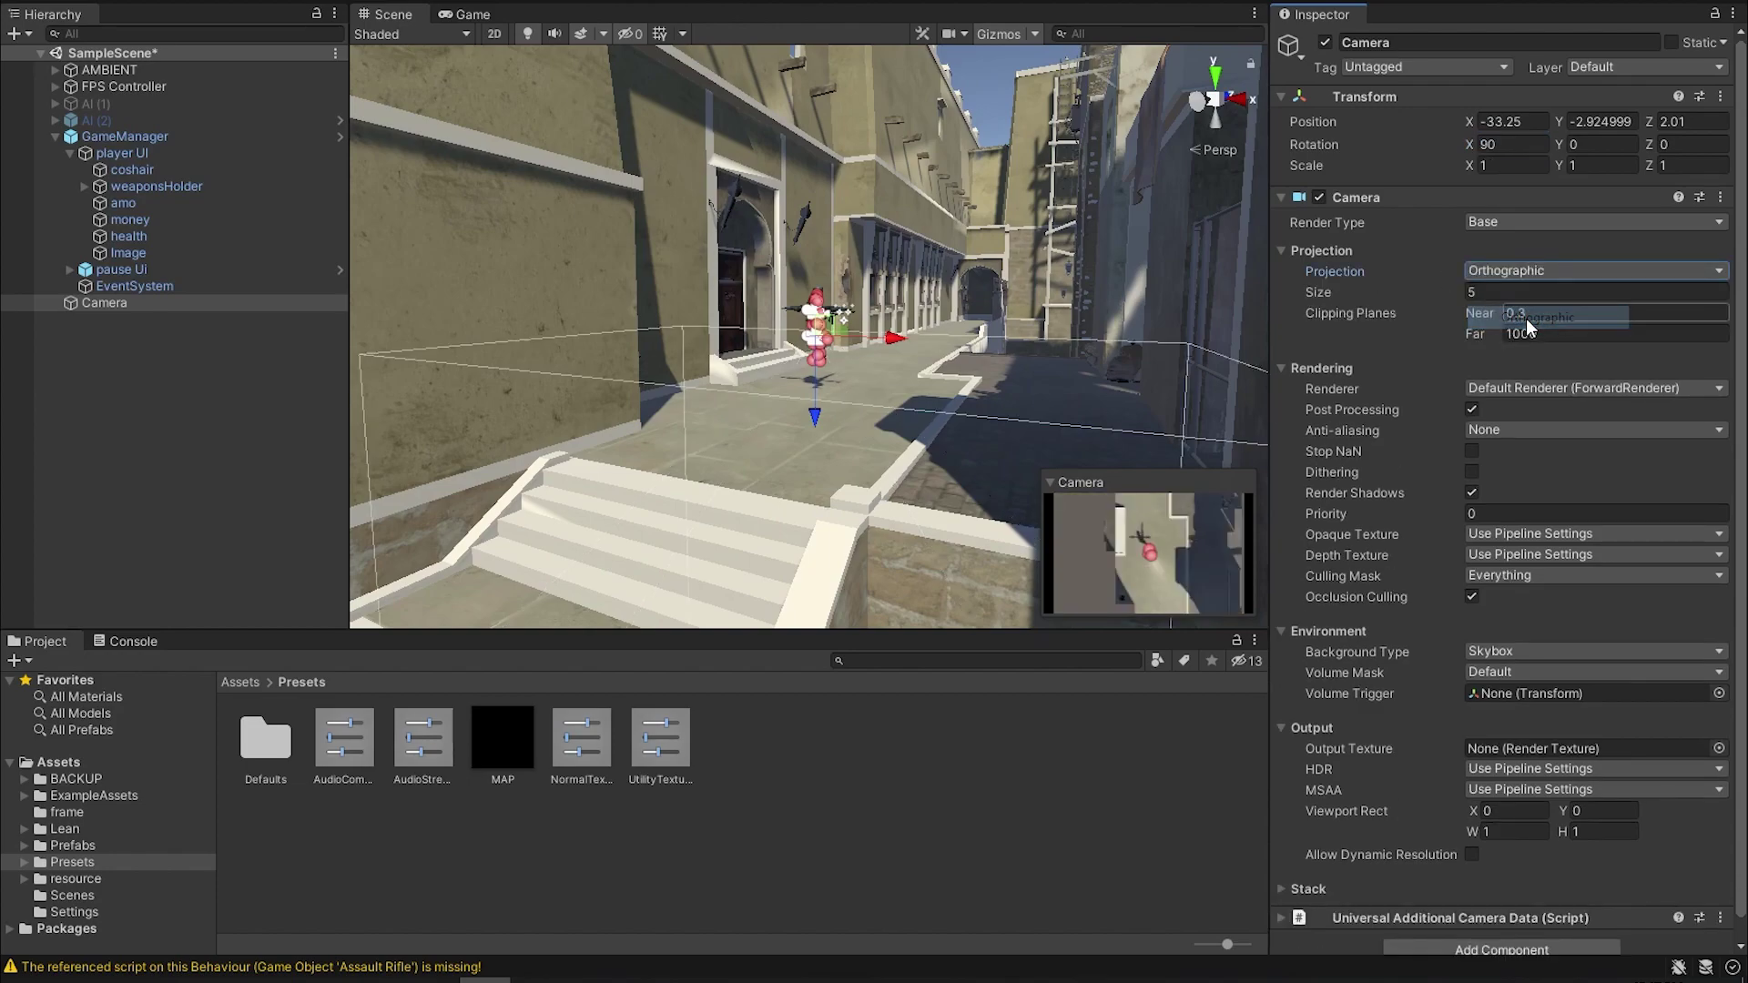
mouse_move(1441, 297)
left_mouse_down()
mouse_move(1426, 294)
mouse_move(1462, 295)
left_mouse_up()
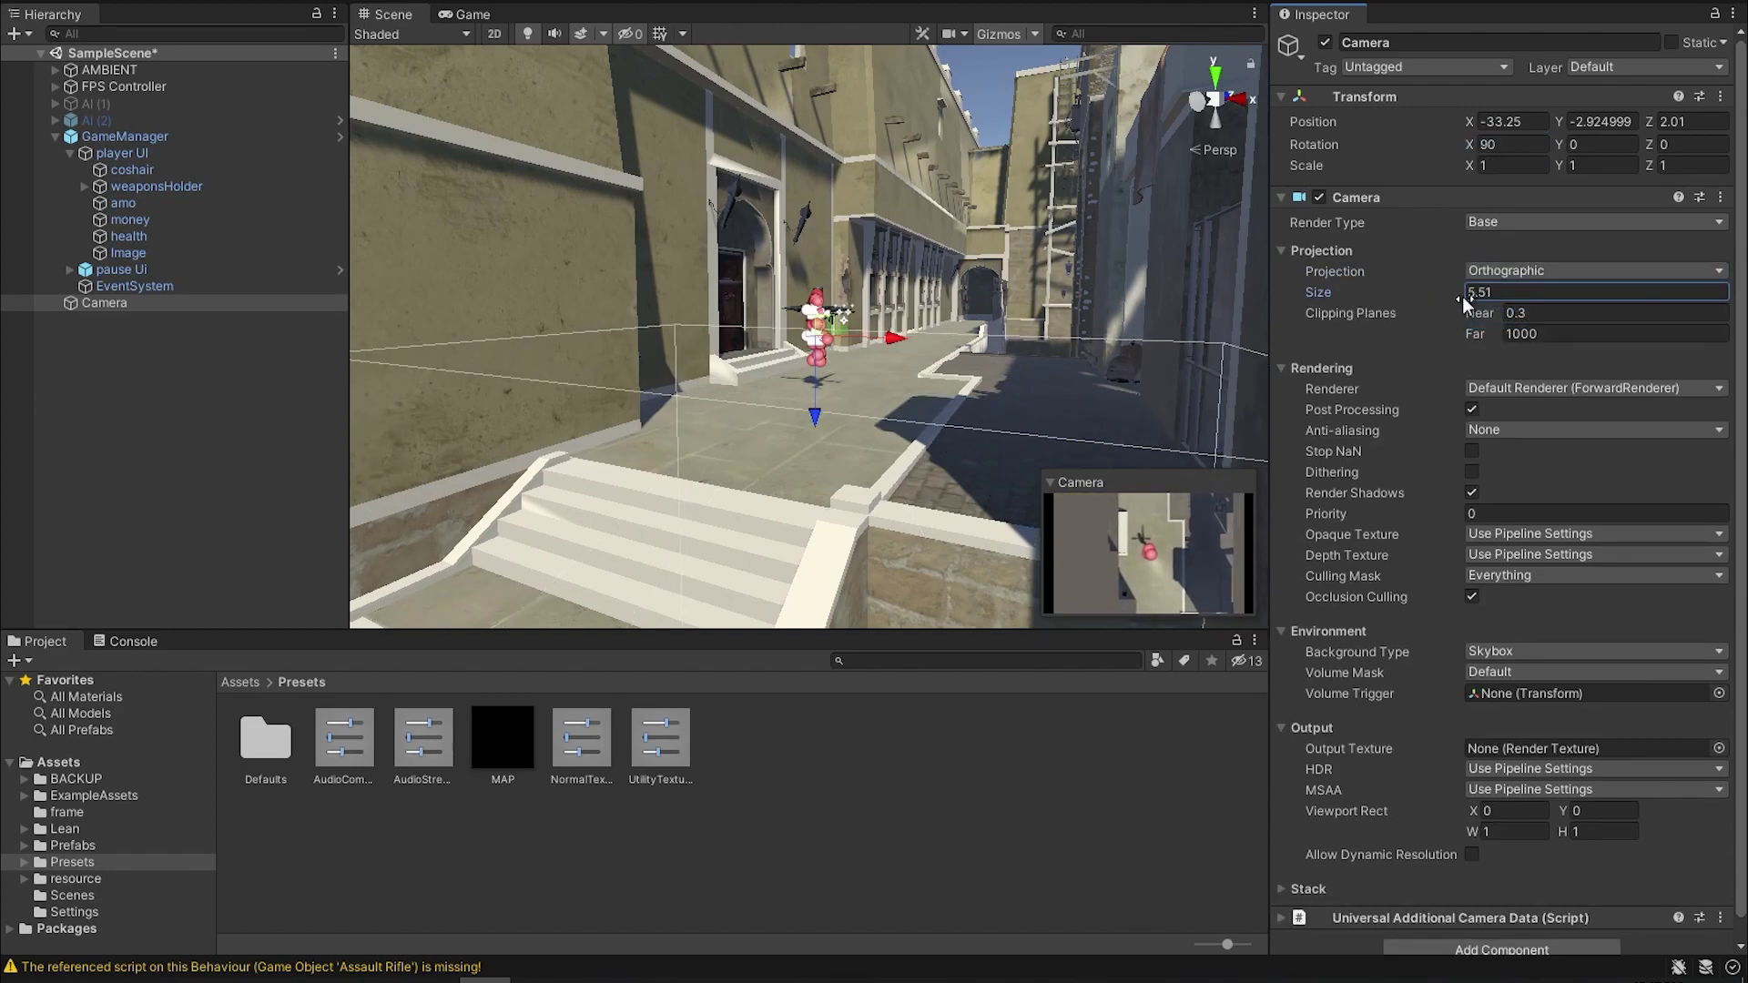
- Assign the MAP render texture as the Camera's output texture and show the game view
scroll(1456, 446, "down", 1)
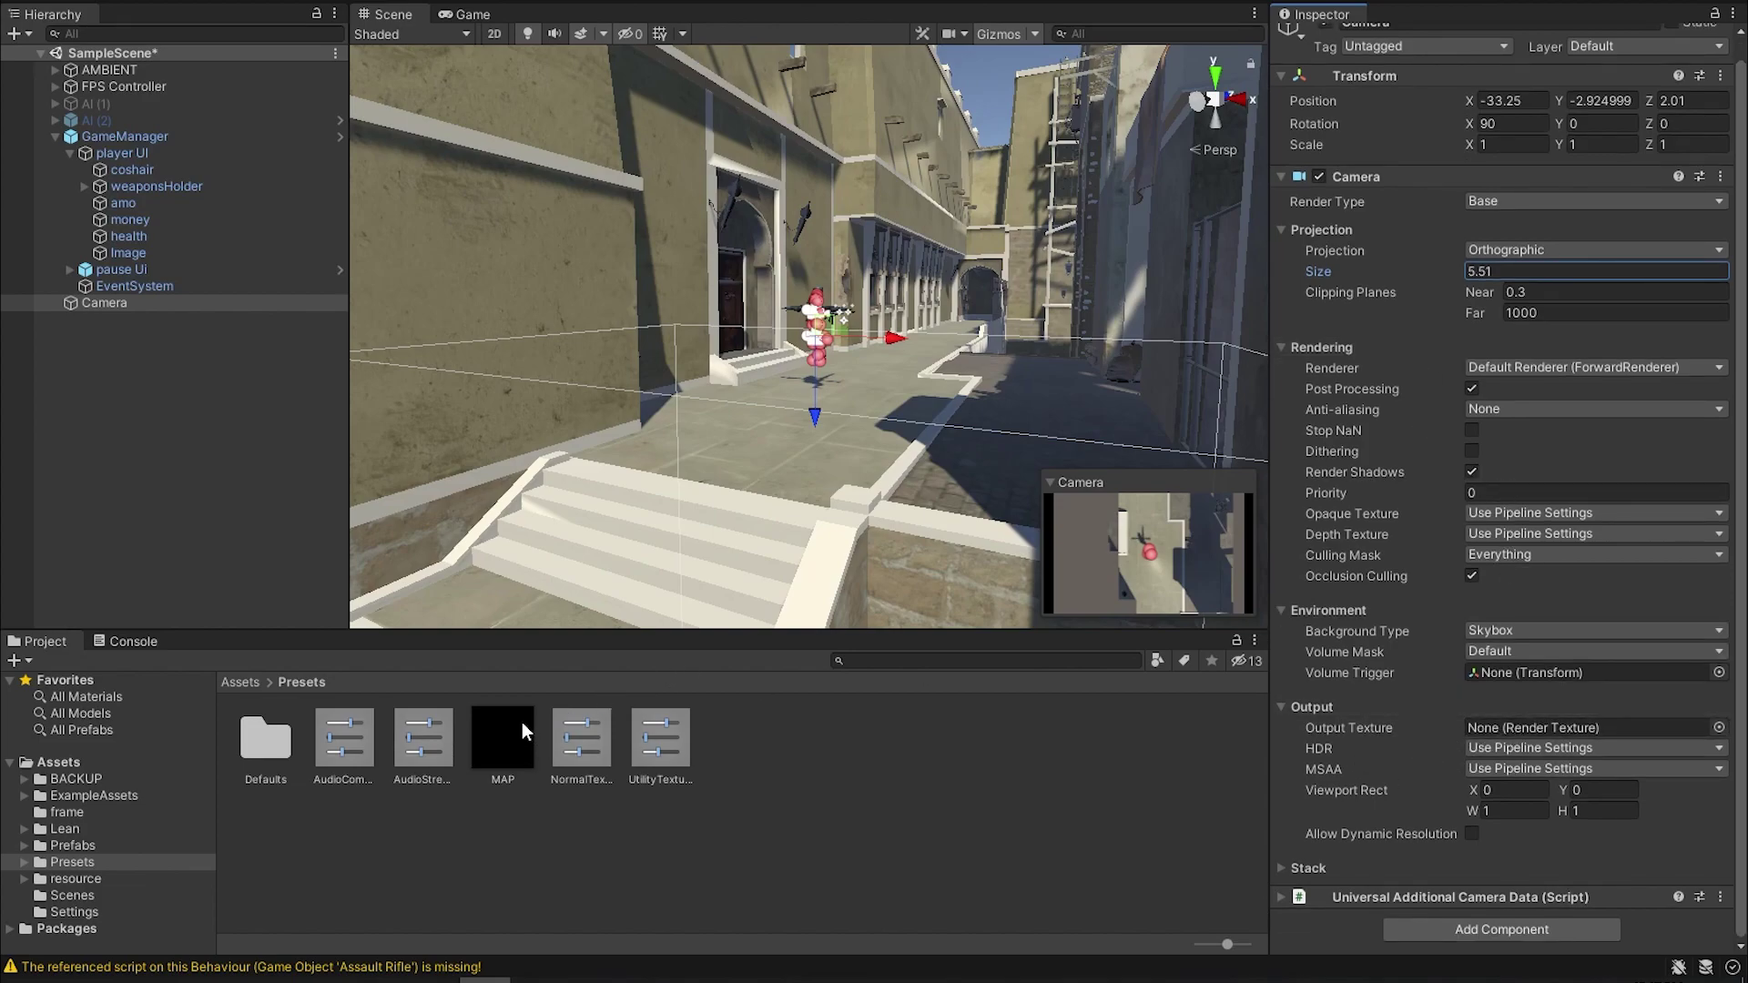
left_click_drag(522, 723, 1475, 729)
left_click(467, 16)
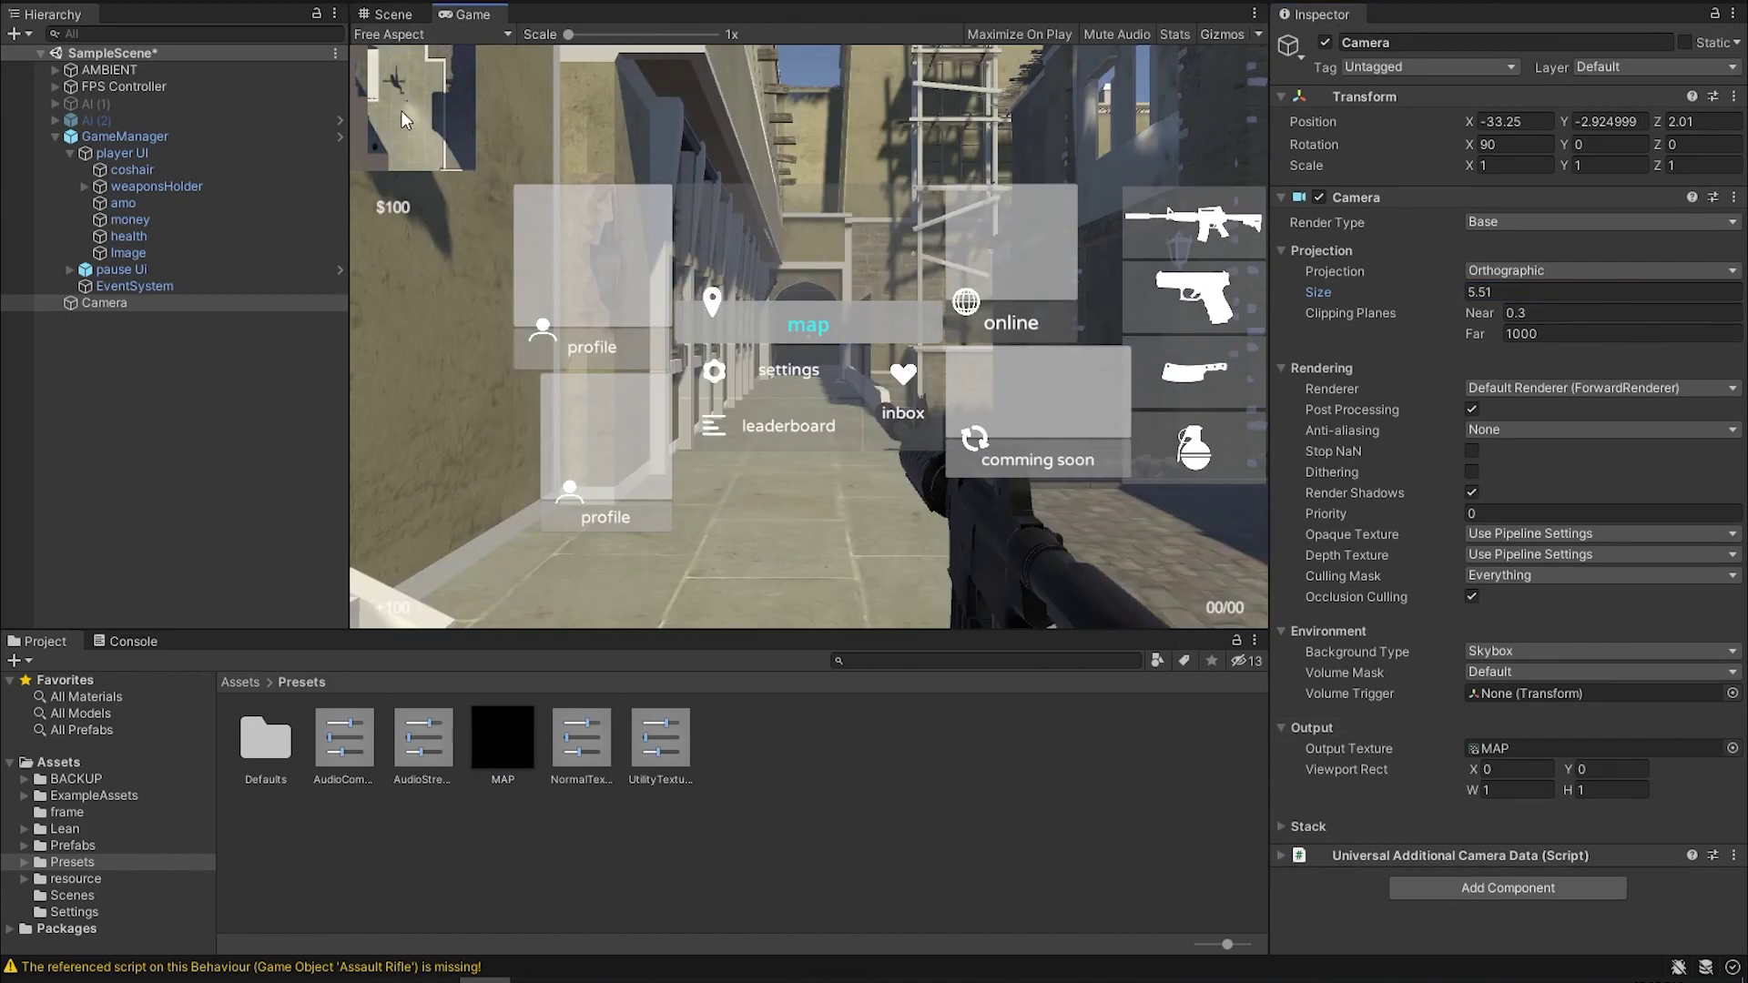
- Make the Camera a child of FPS Controller at position 0, 0, 0, and play the scene to test the minimap
left_click(55, 135)
left_click_drag(100, 153, 119, 86)
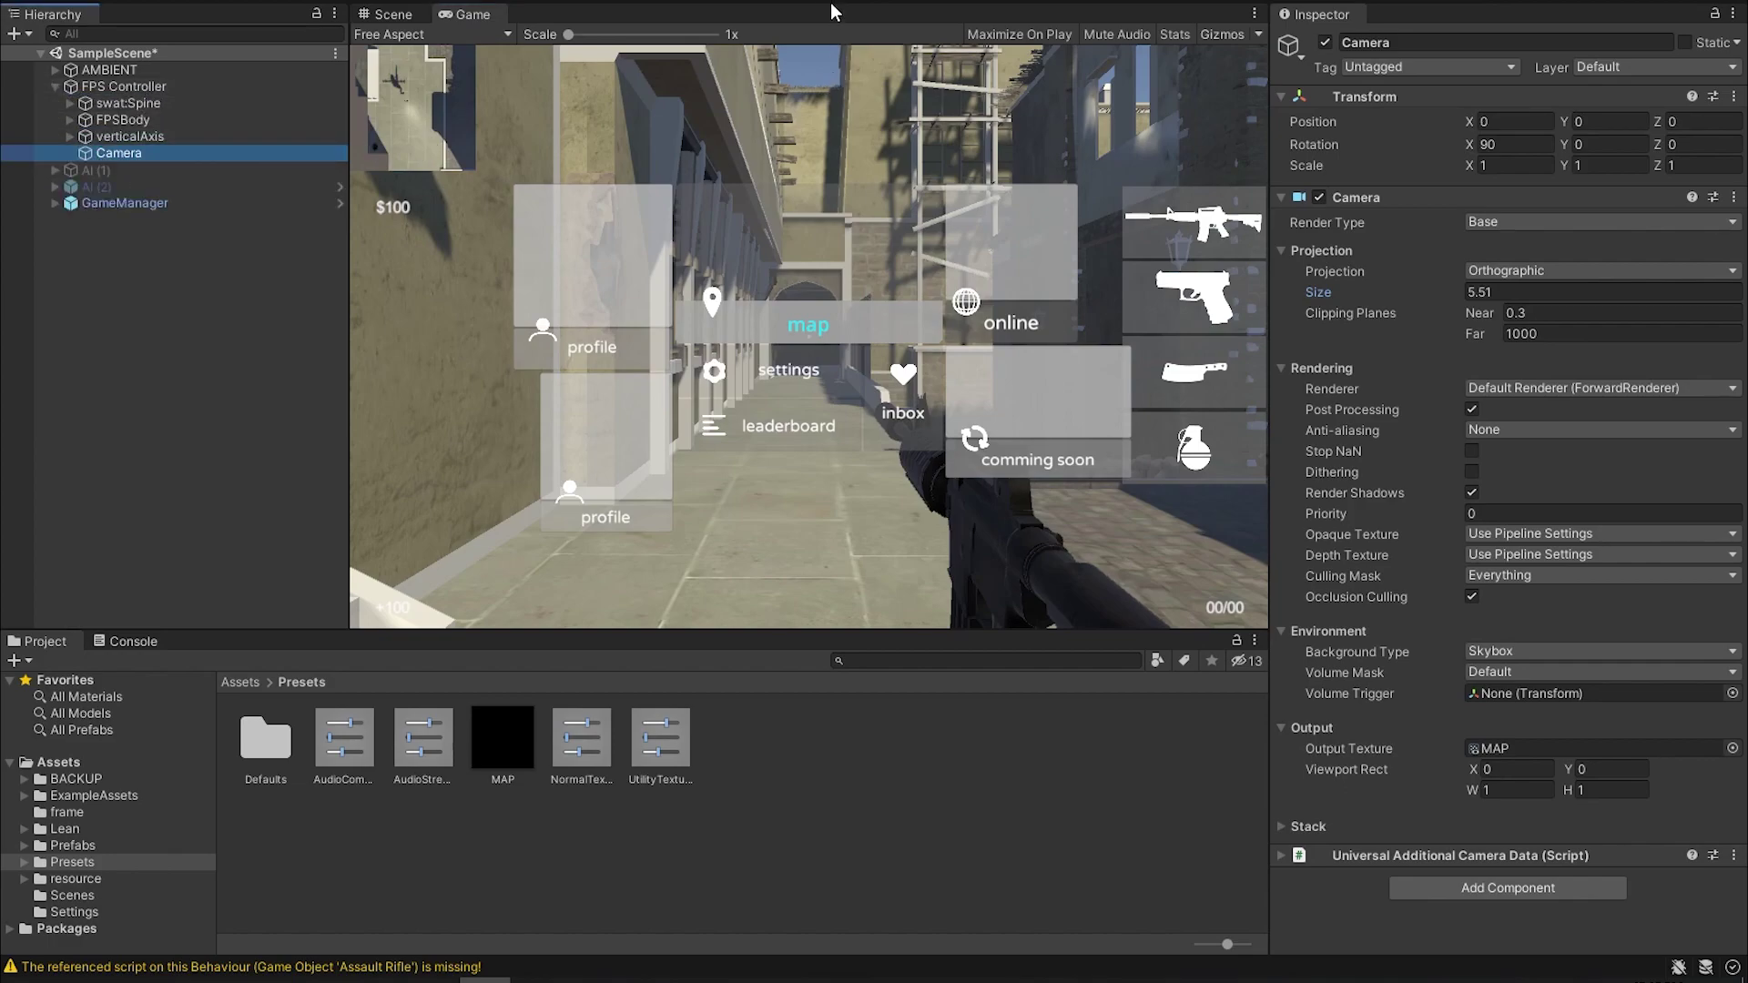
left_click(881, 137)
left_click(947, 194)
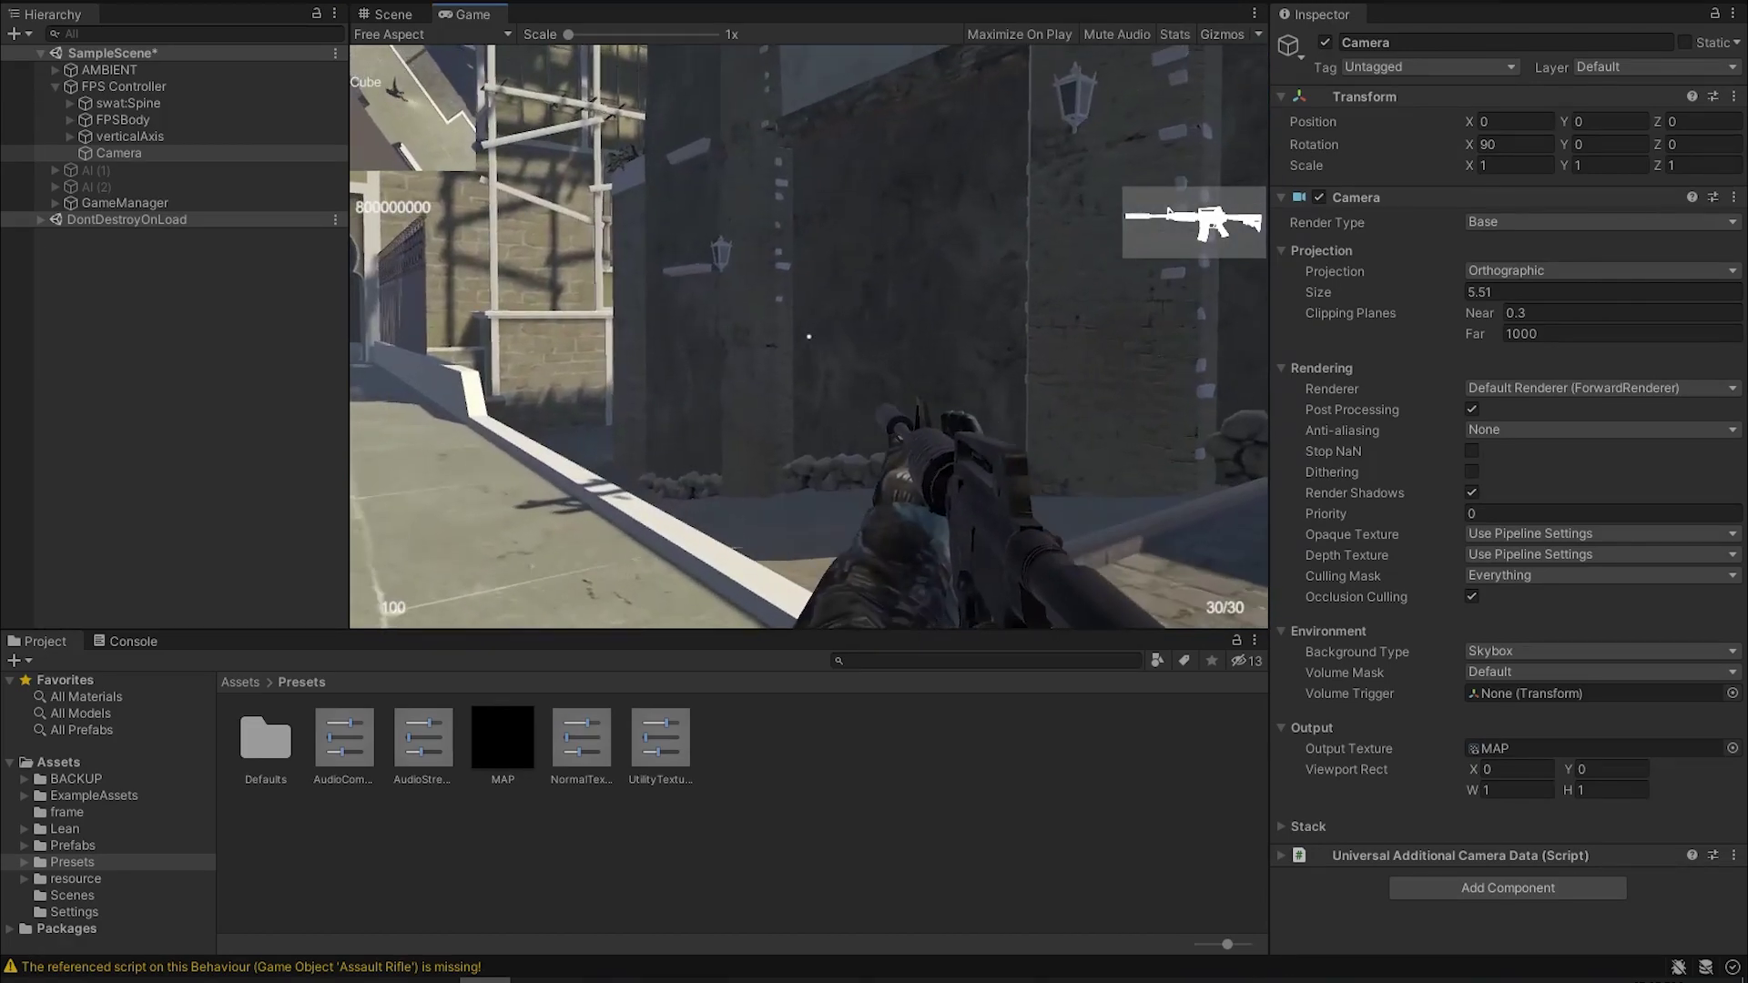
- Stop the minimap play test and collapse FPS Controller in the hierarchy
key("Escape")
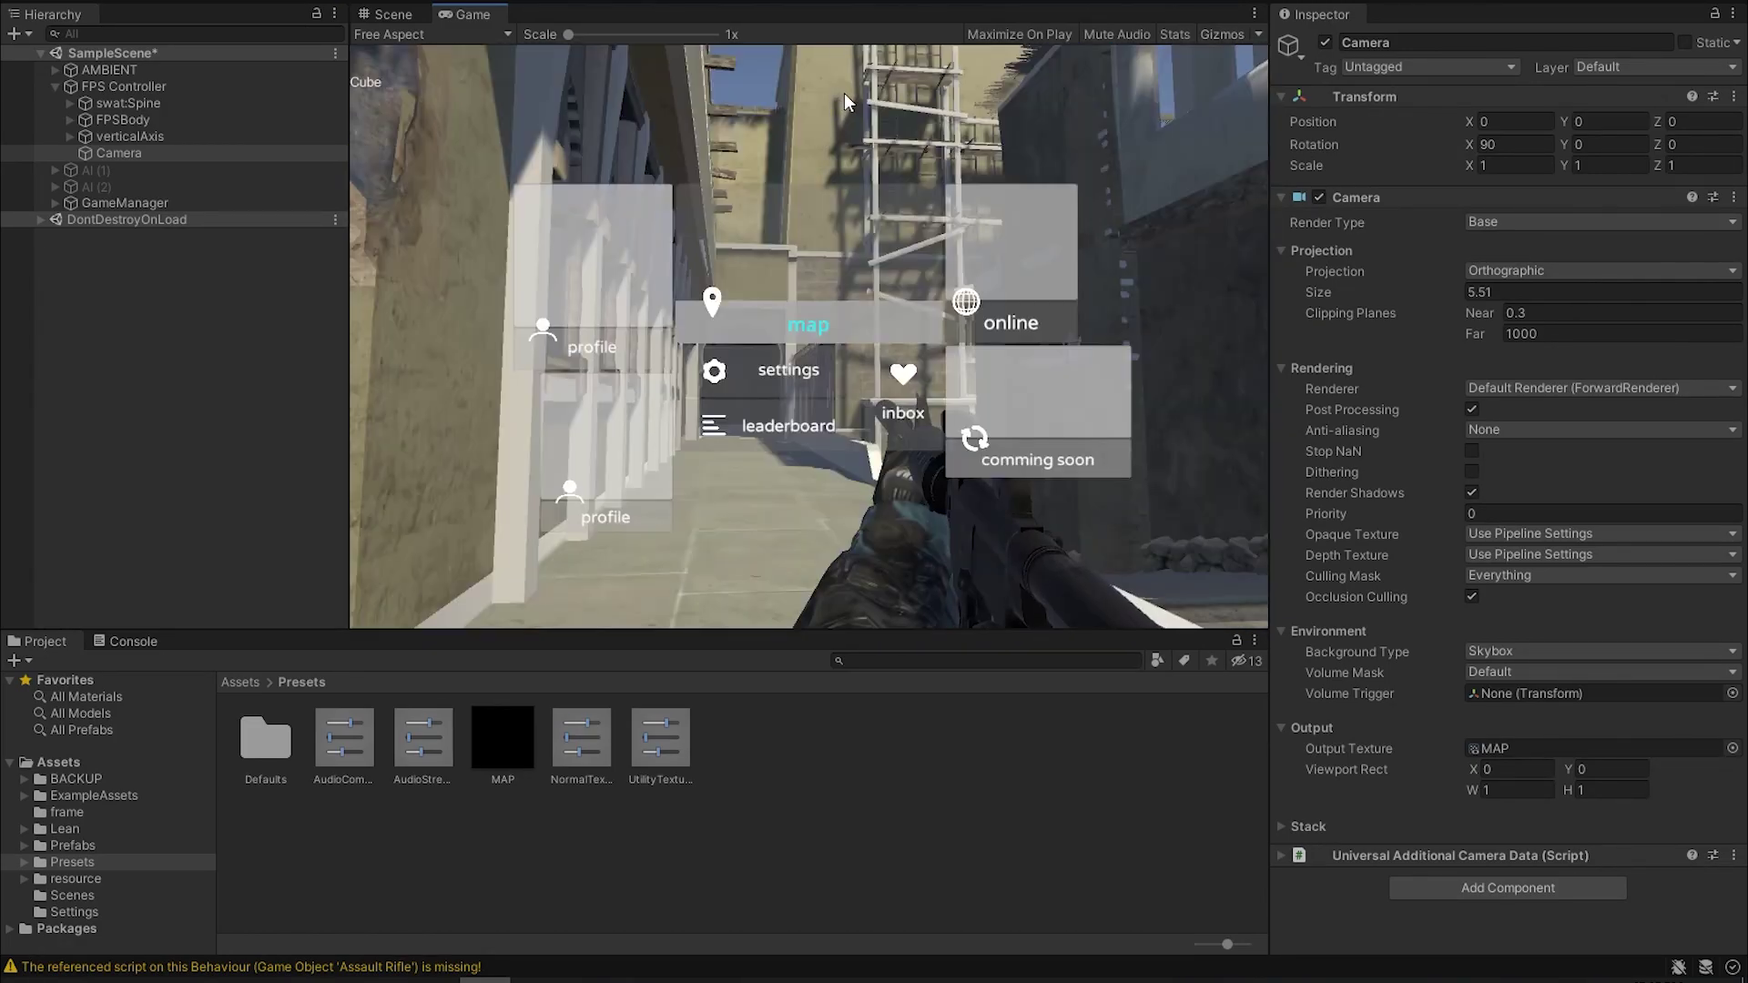
left_click(822, 2)
left_click(56, 87)
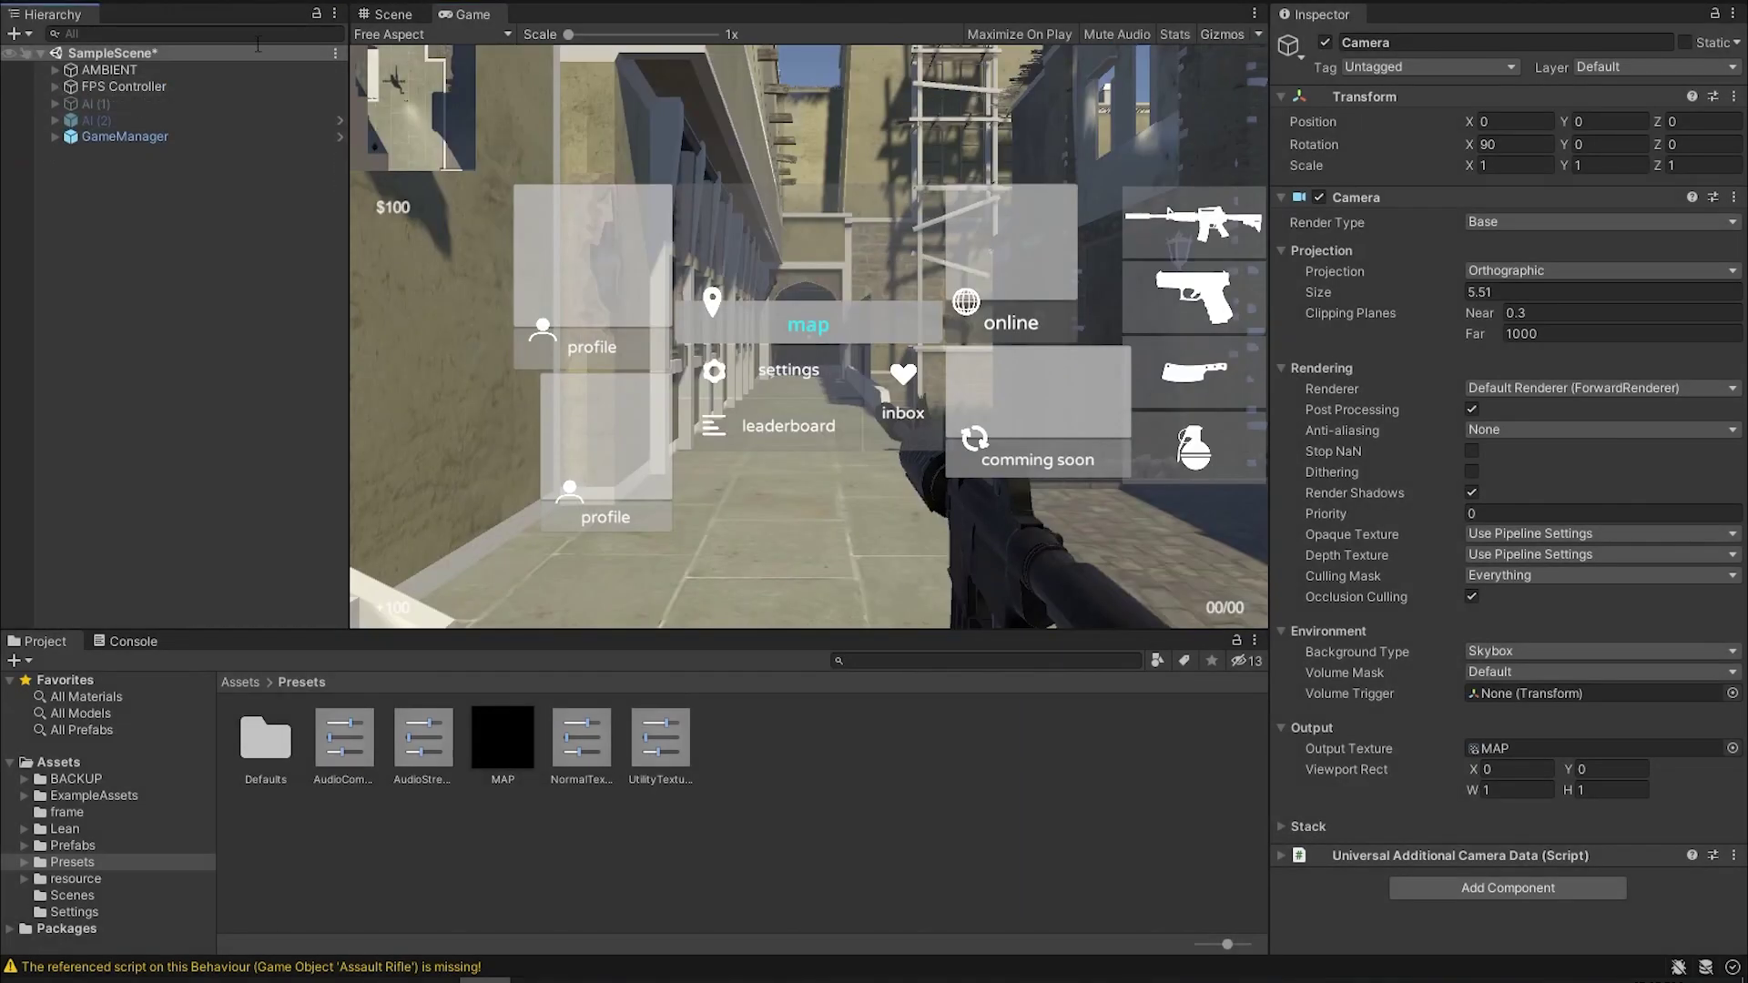
- View the level from above in the scene view with AMBIENT's GameObject activated and the mirage object deactivated
left_click(395, 15)
left_click(55, 70)
left_click(182, 121)
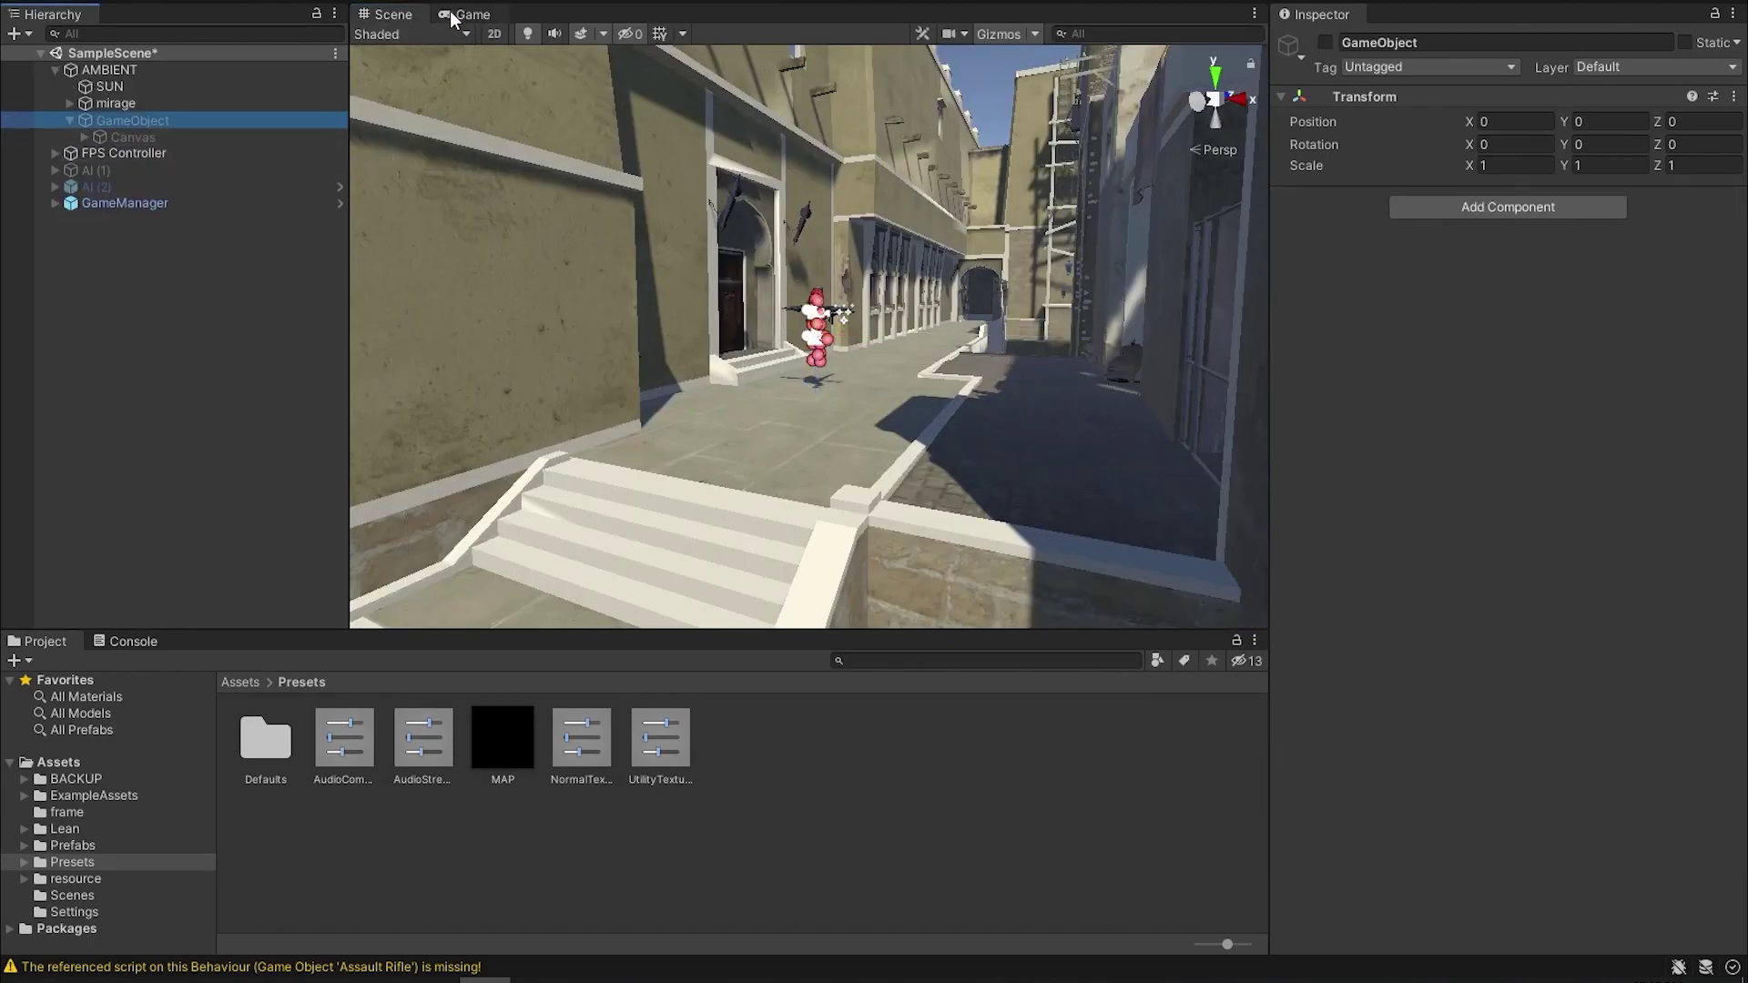
key("f")
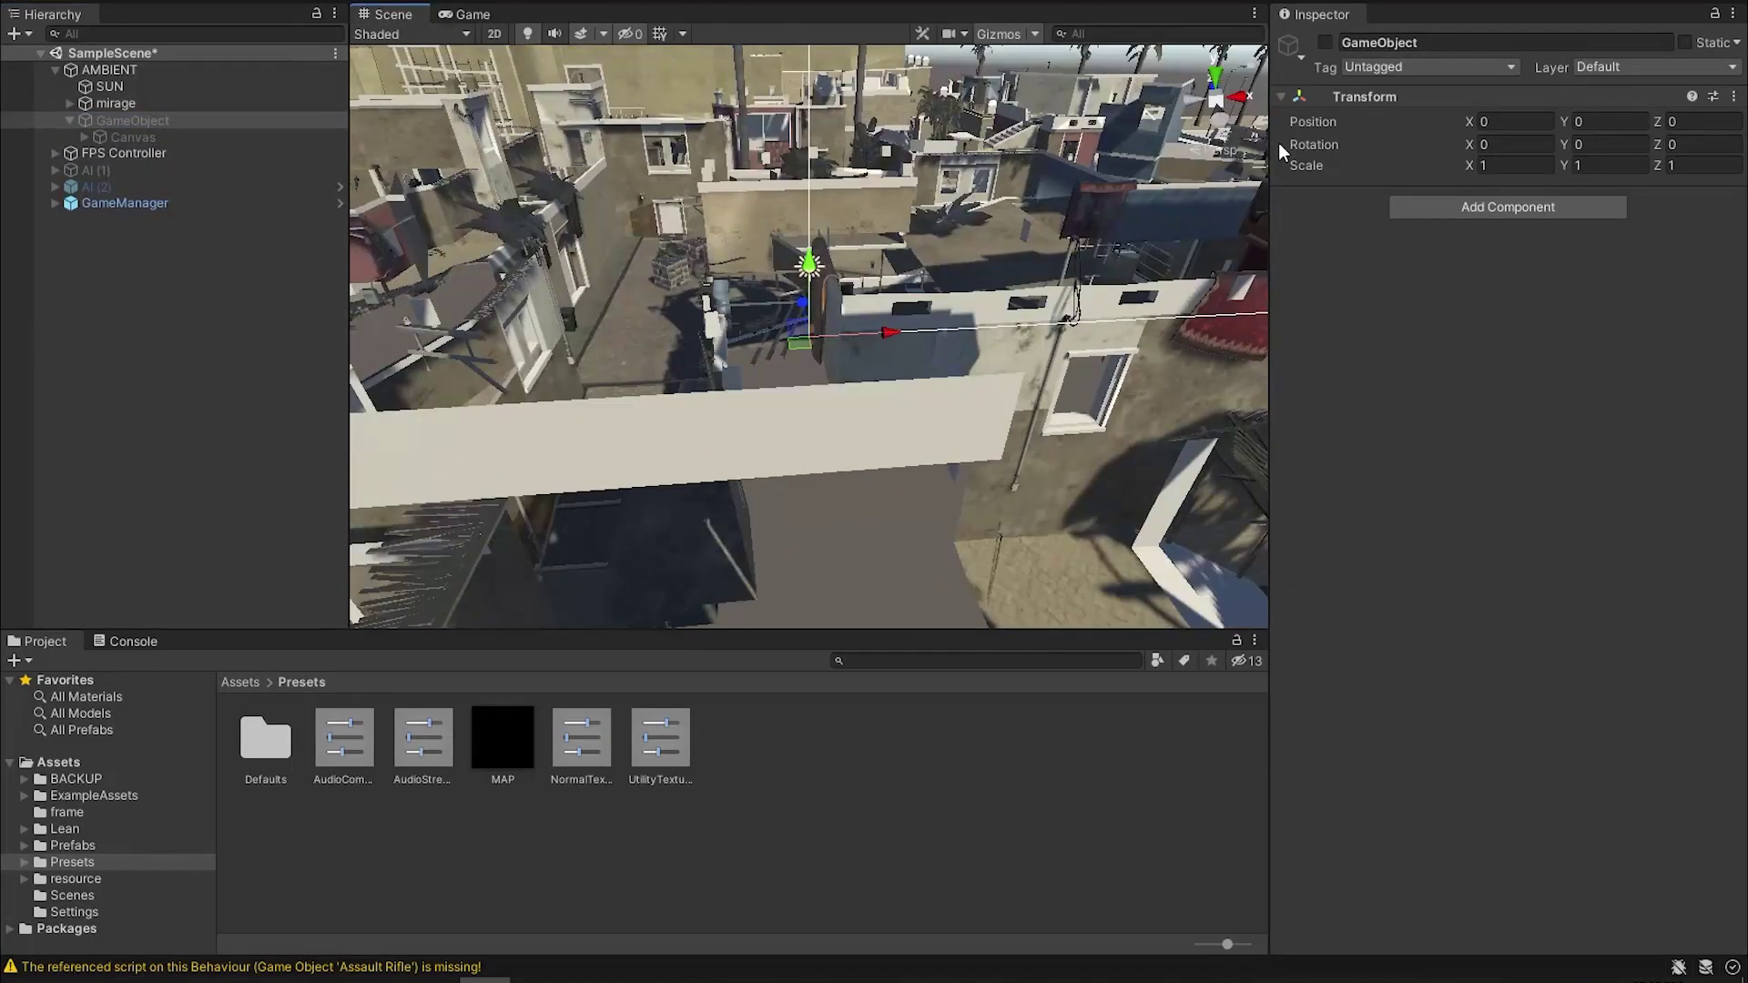
left_click(1214, 80)
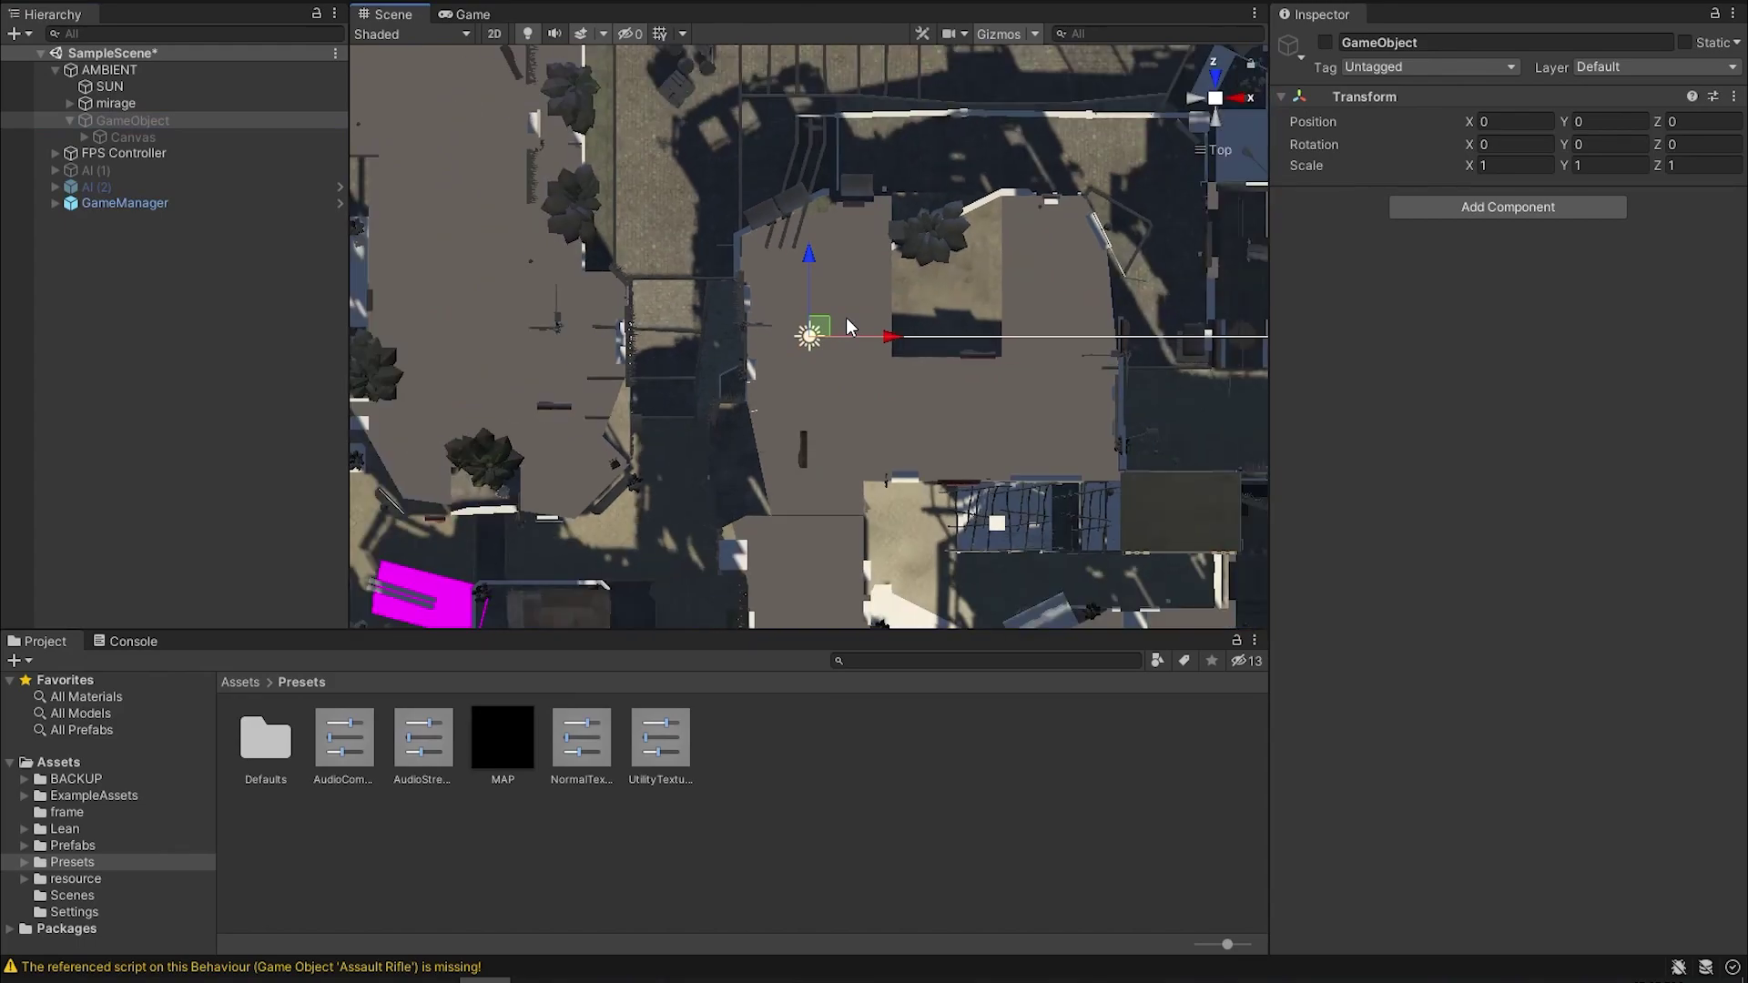
left_click(1325, 42)
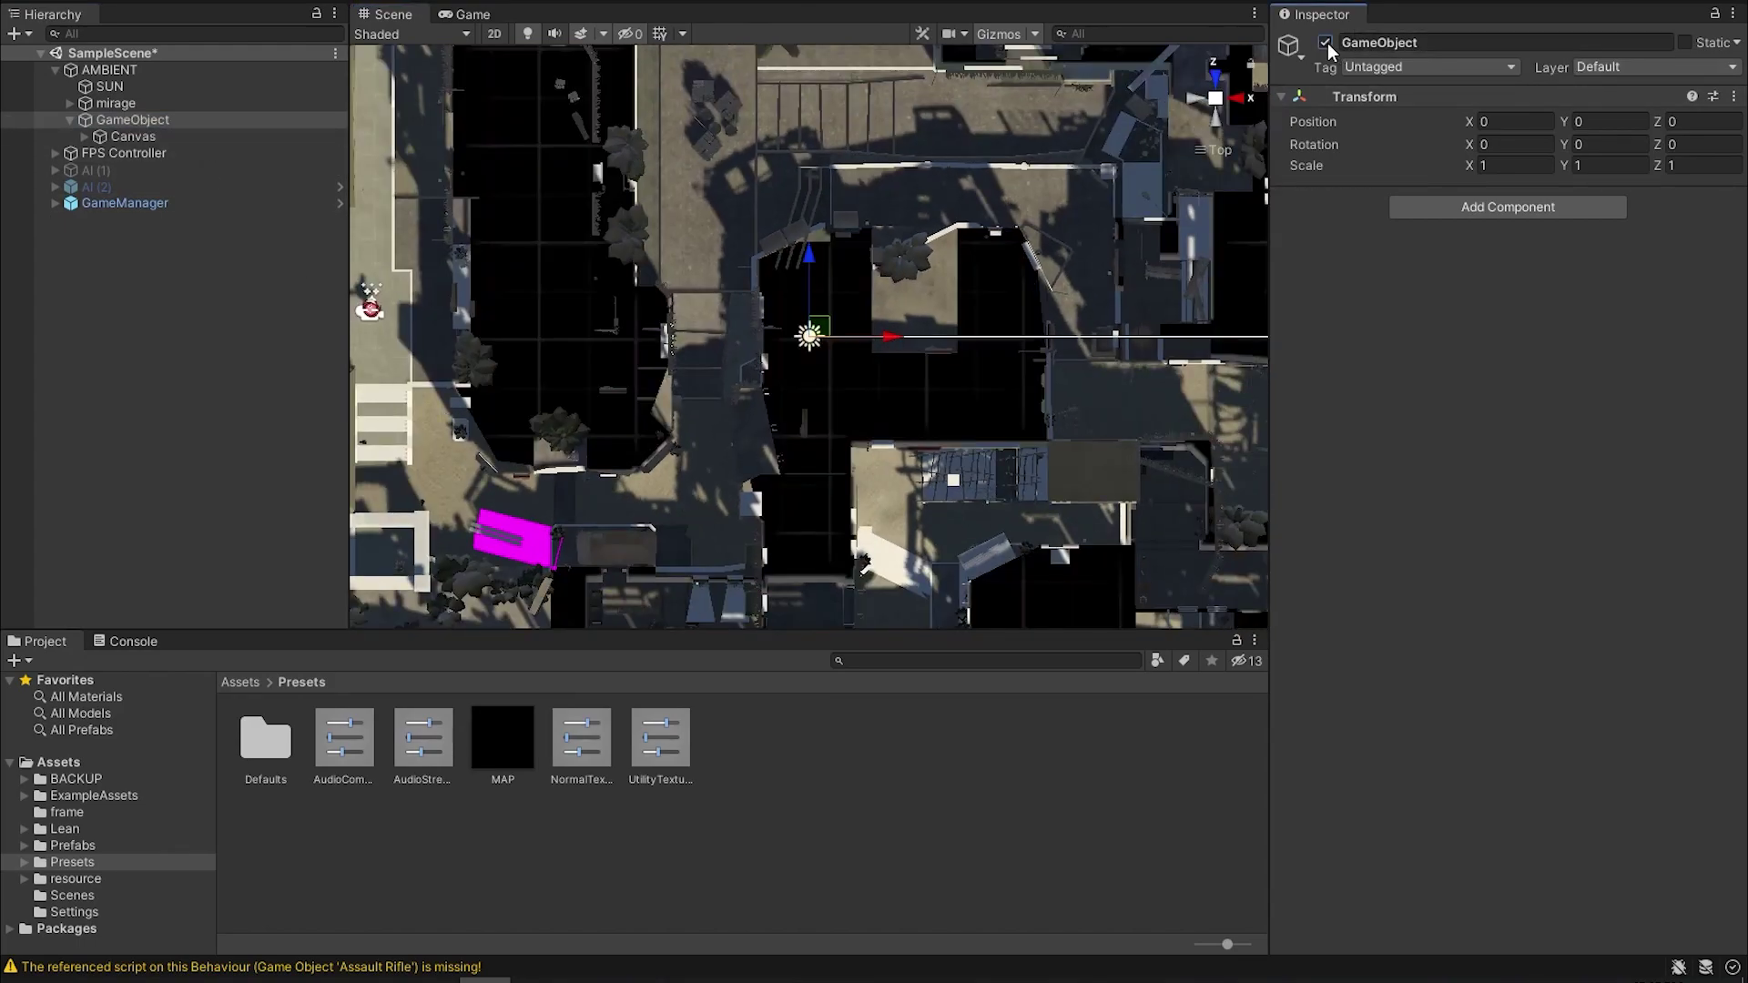
scroll(892, 325, "down", 5)
left_click(193, 104)
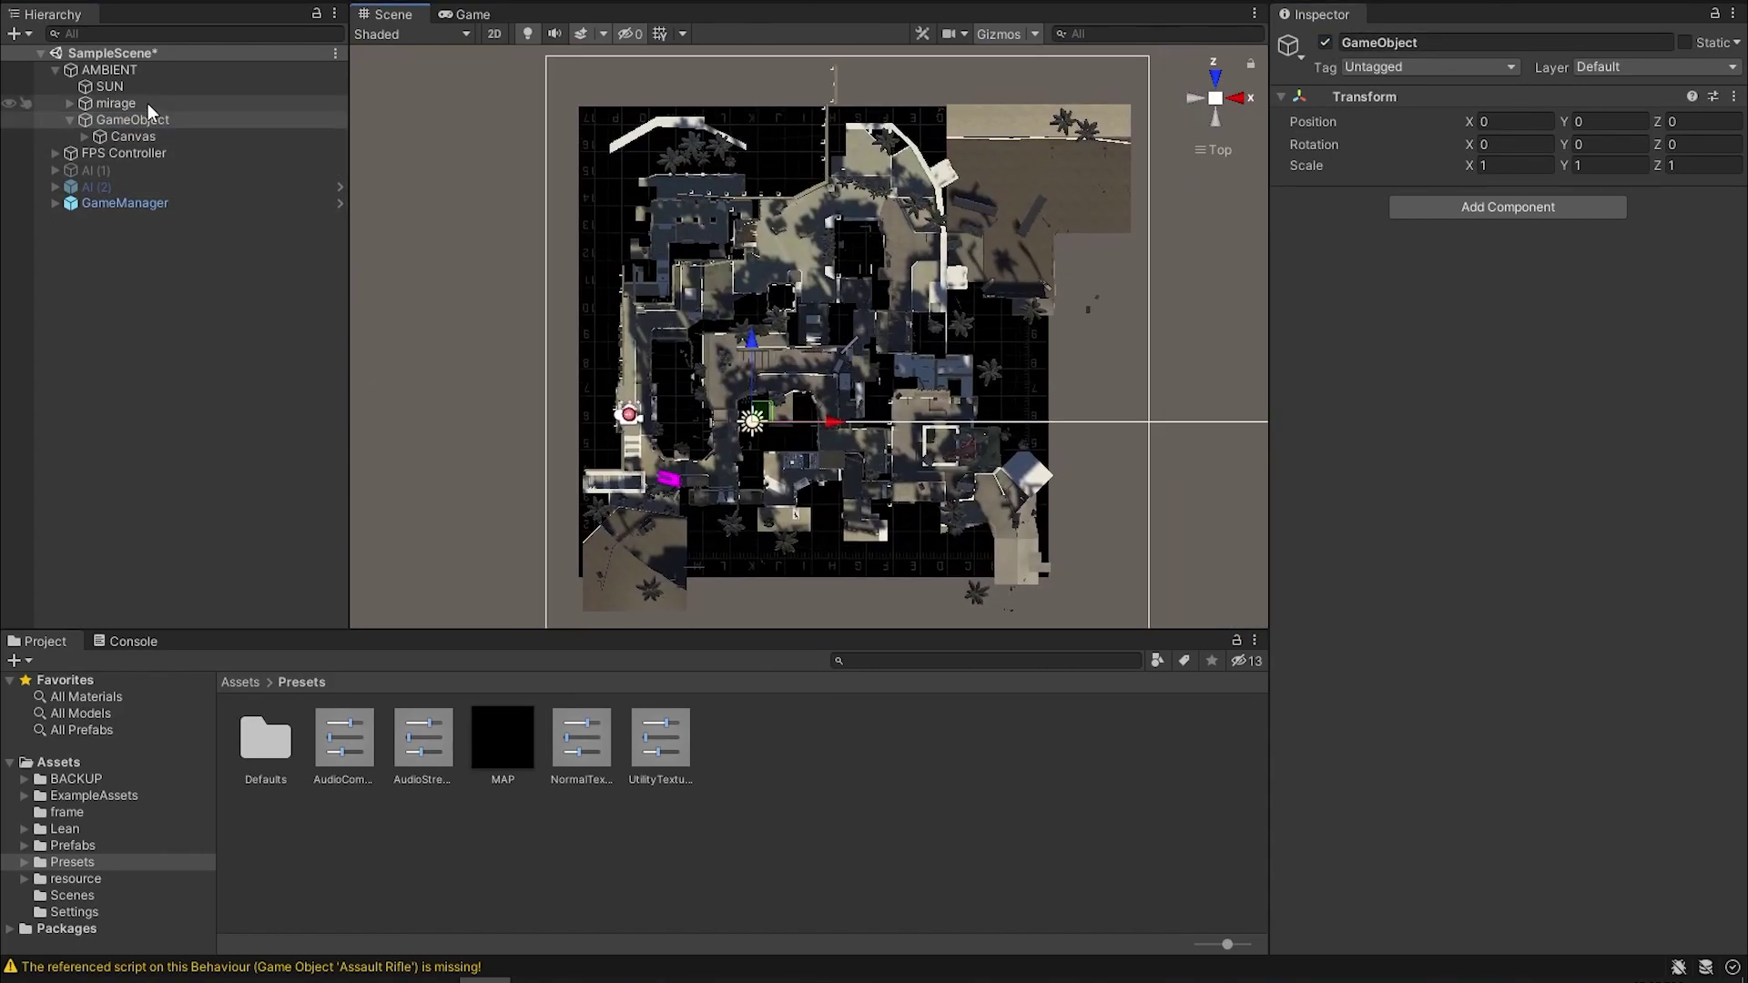
left_click(1325, 42)
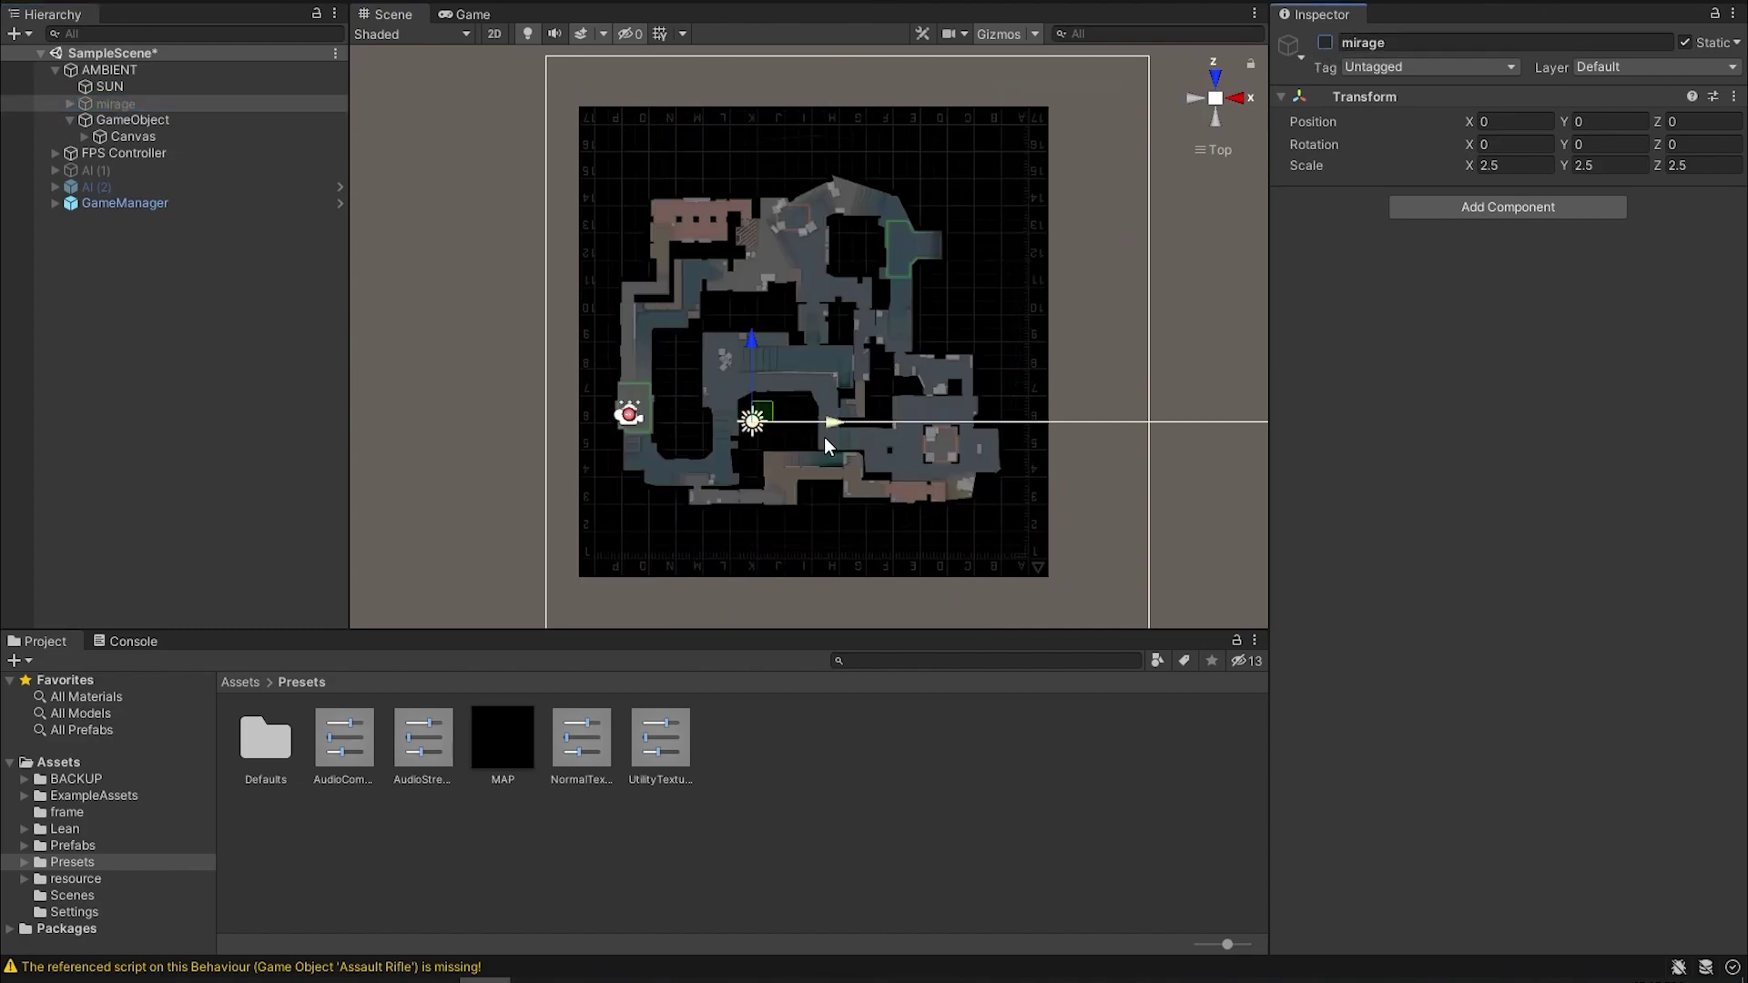
- Reactivate the mirage object and deactivate the GameObject under AMBIENT
left_click(1325, 41)
left_click(132, 119)
left_click(1324, 42)
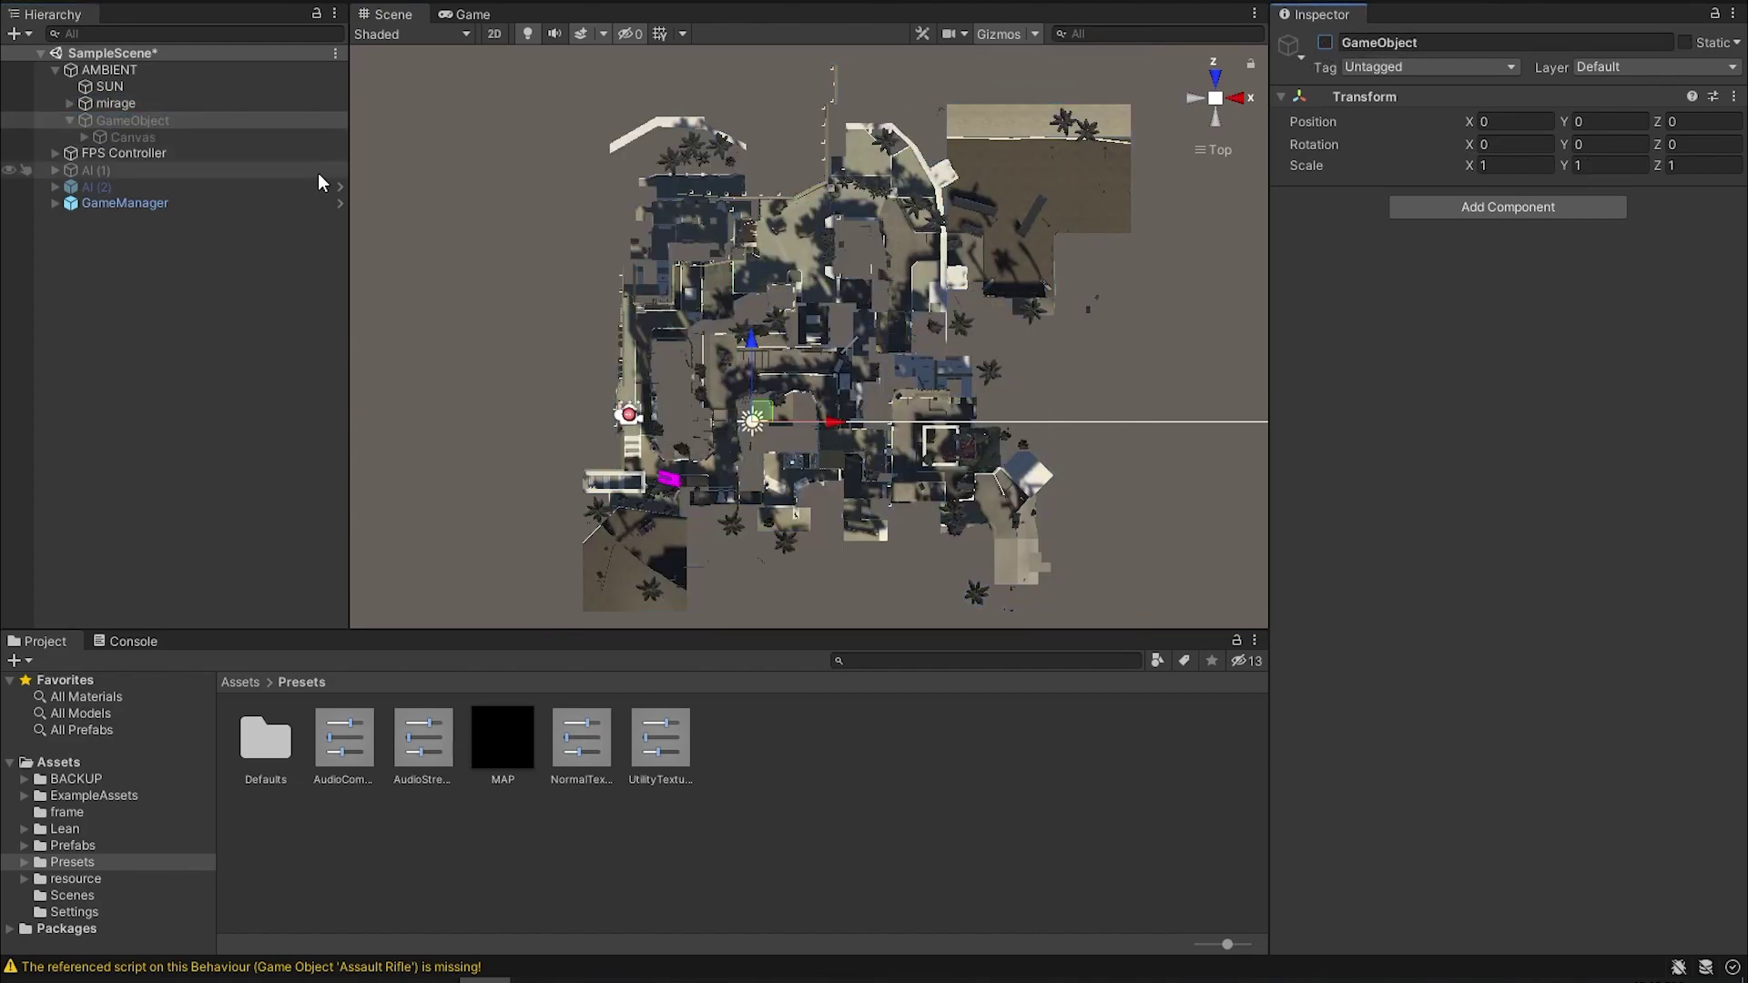
- Add a UI Image under AMBIENT and set its Canvas's render mode to World Space
left_click(124, 71)
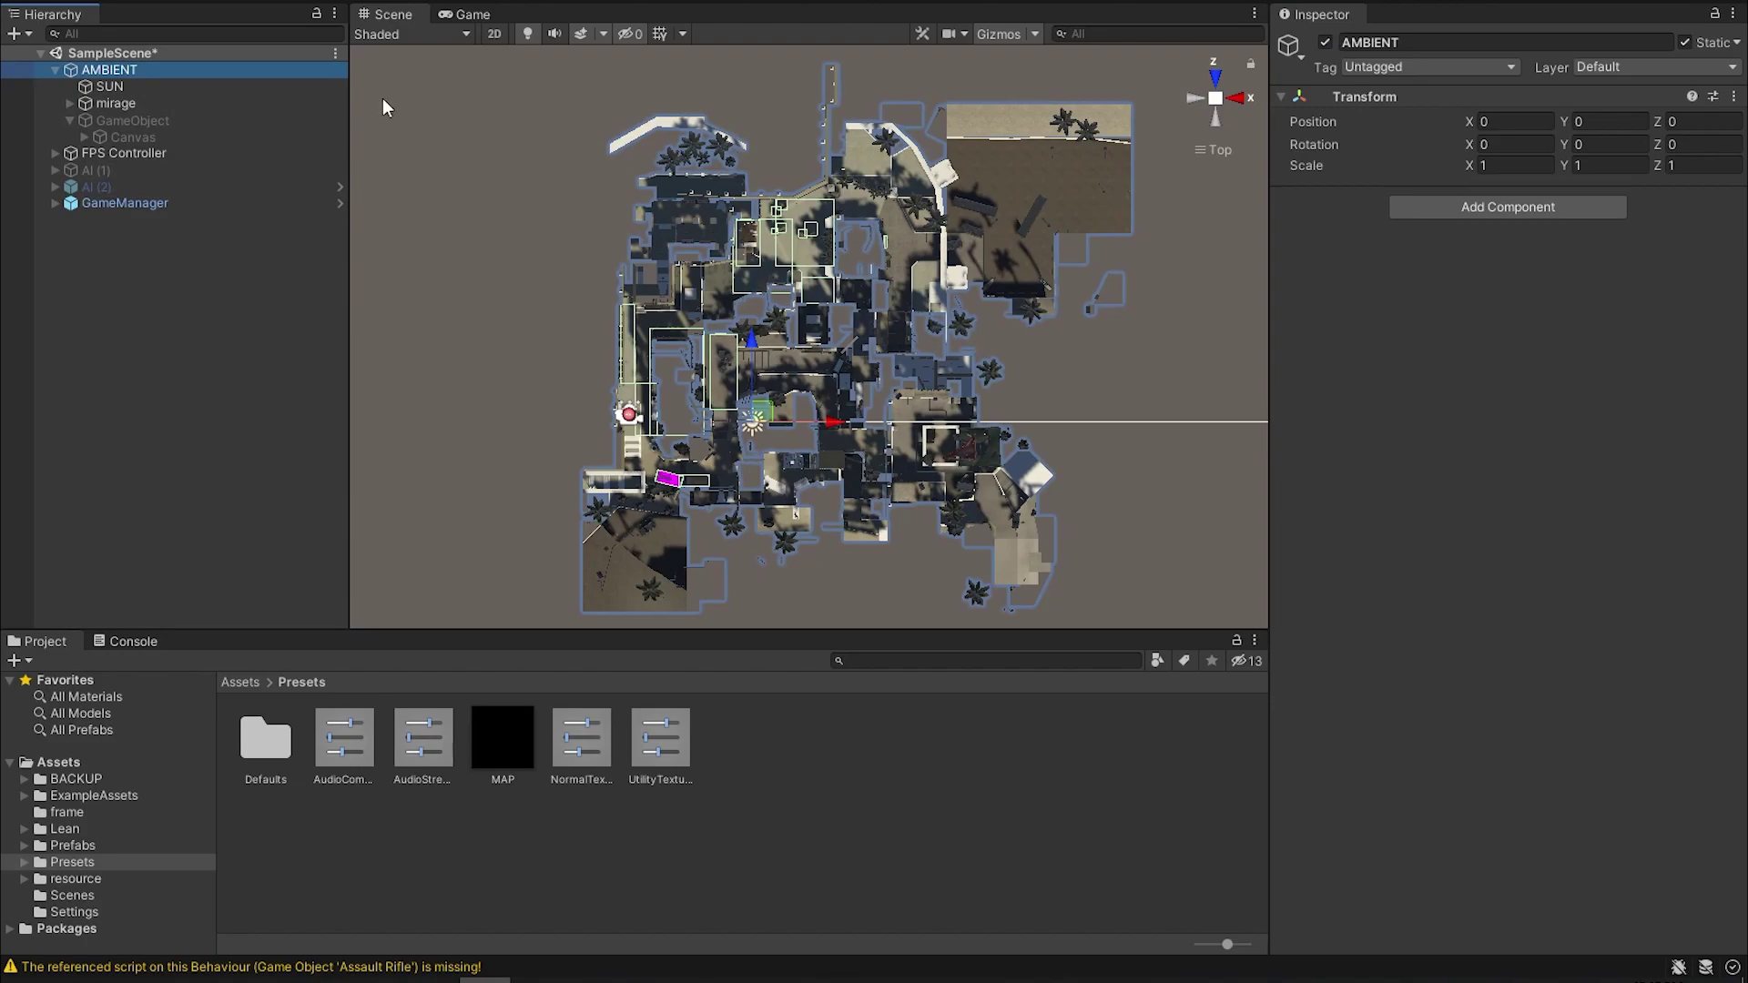
right_click(155, 78)
mouse_move(255, 474)
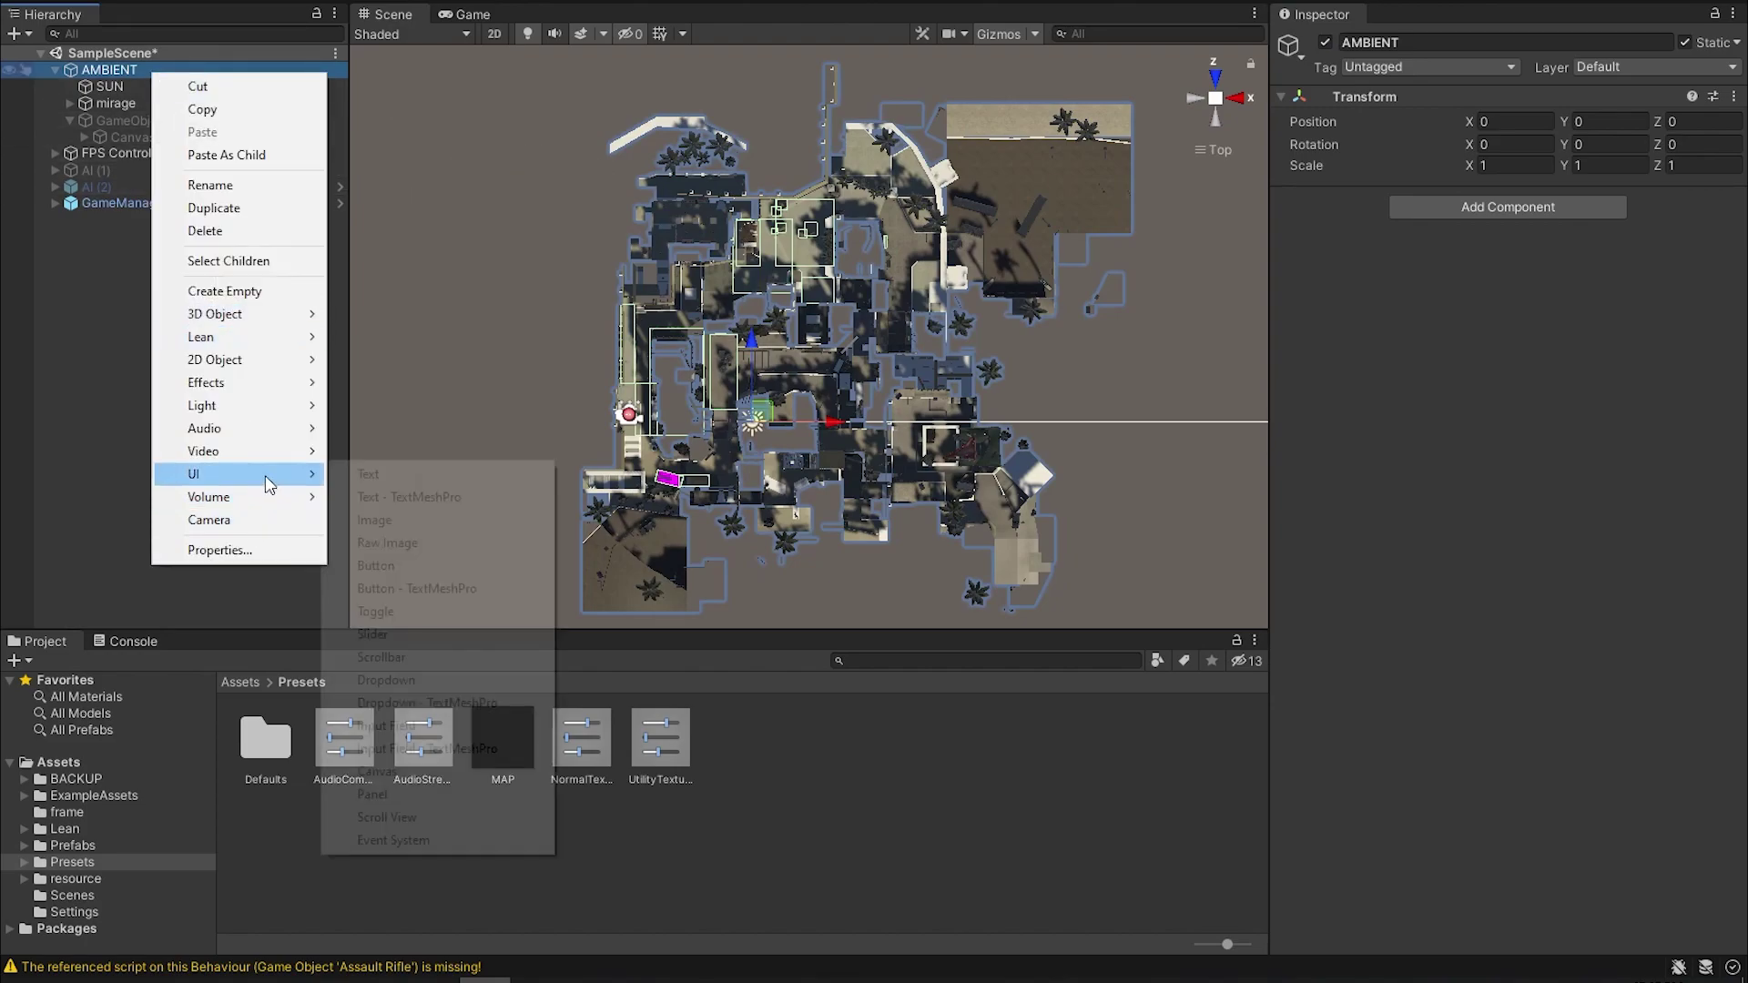
left_click(410, 521)
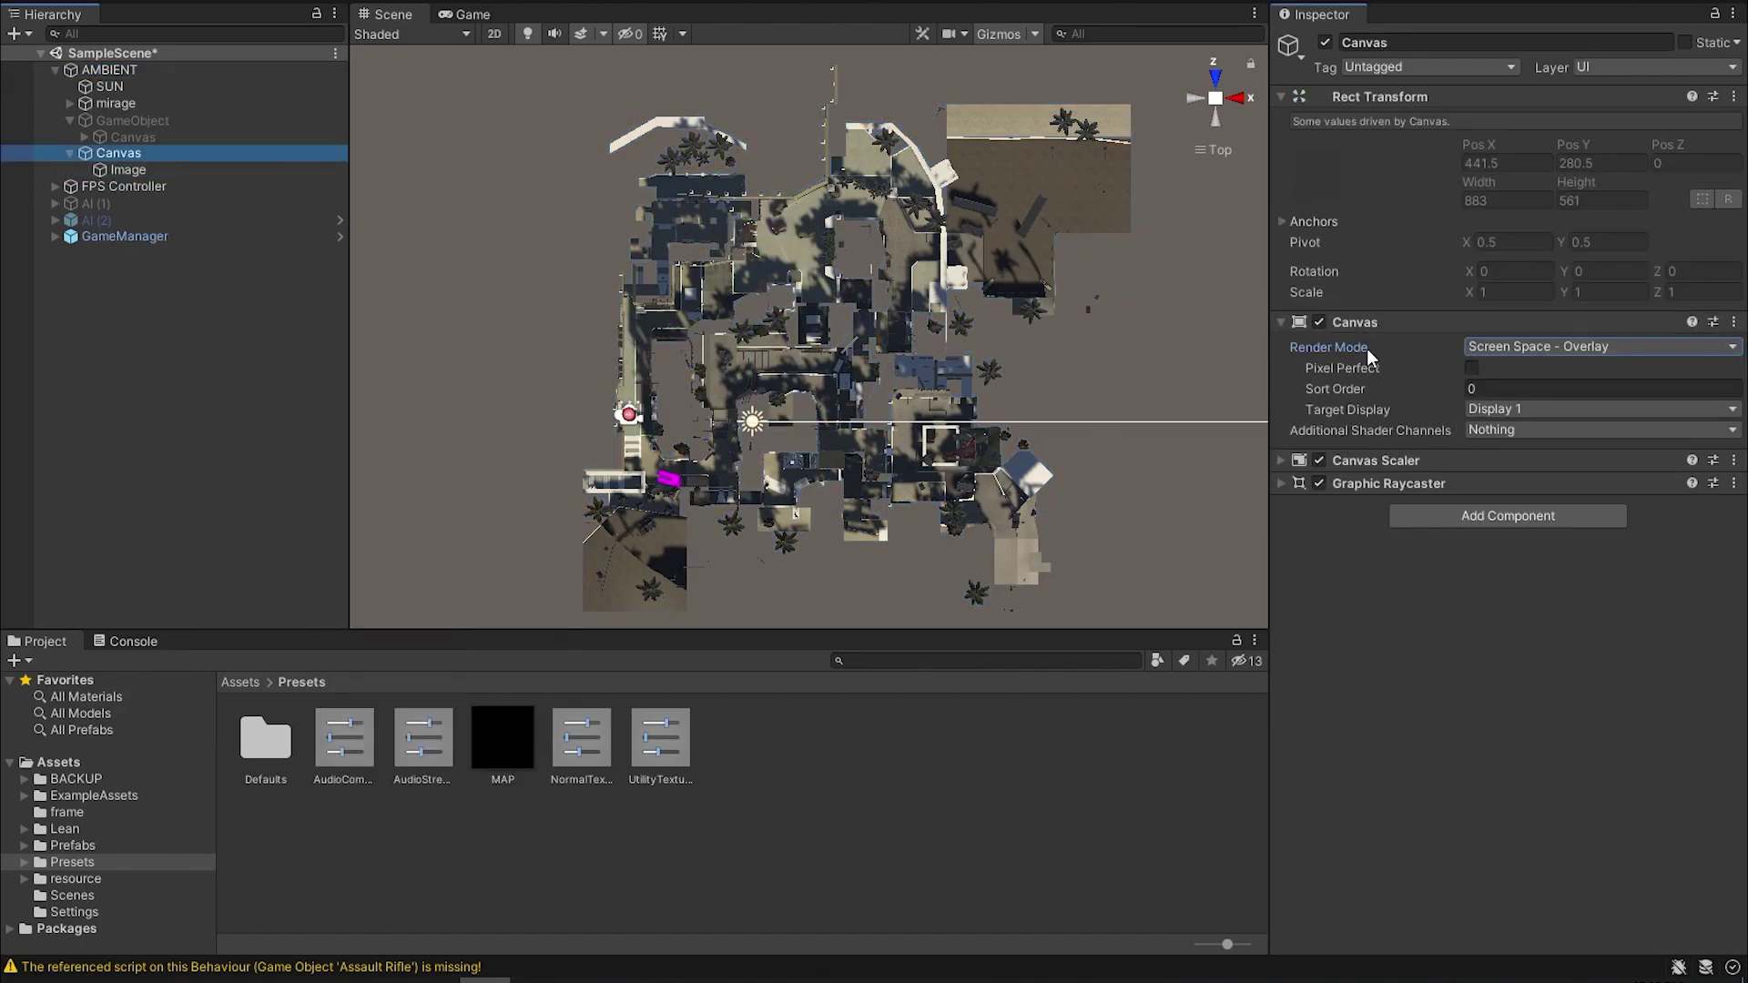
left_click(1493, 348)
left_click(1539, 422)
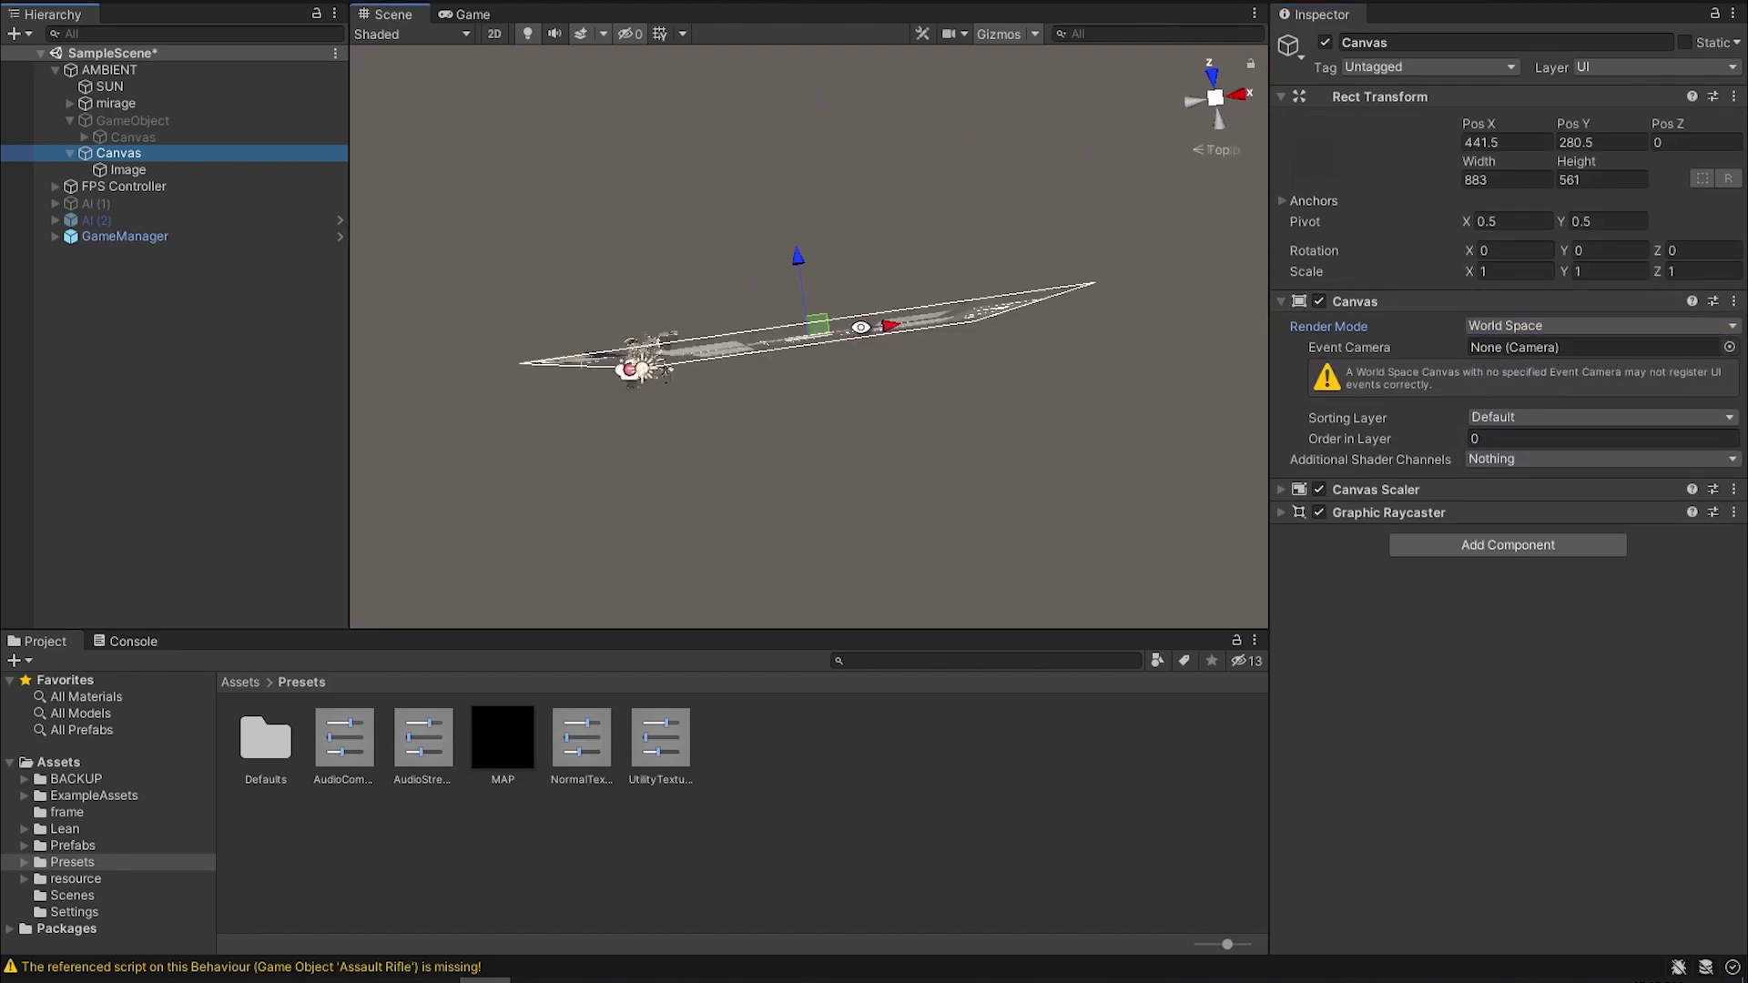
- Set the new Canvas's X rotation to 90 so it lies flat
left_click_drag(861, 328, 1251, 367, "alt")
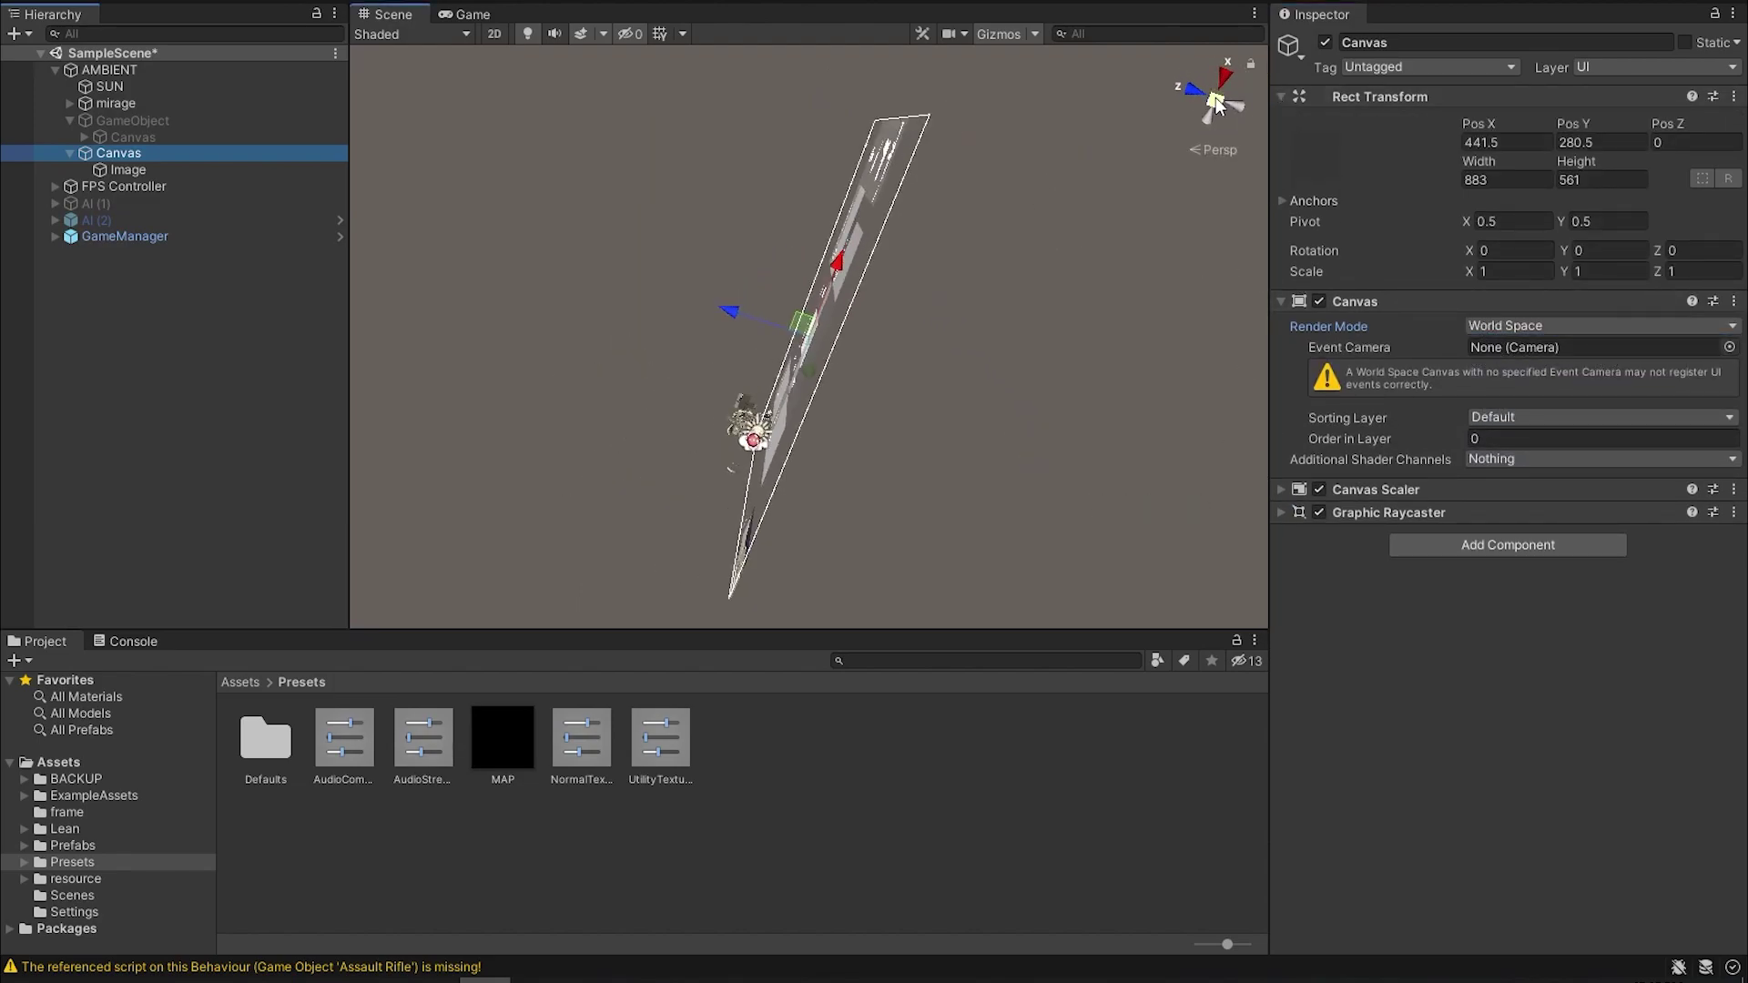
left_click_drag(729, 428, 947, 182, "alt")
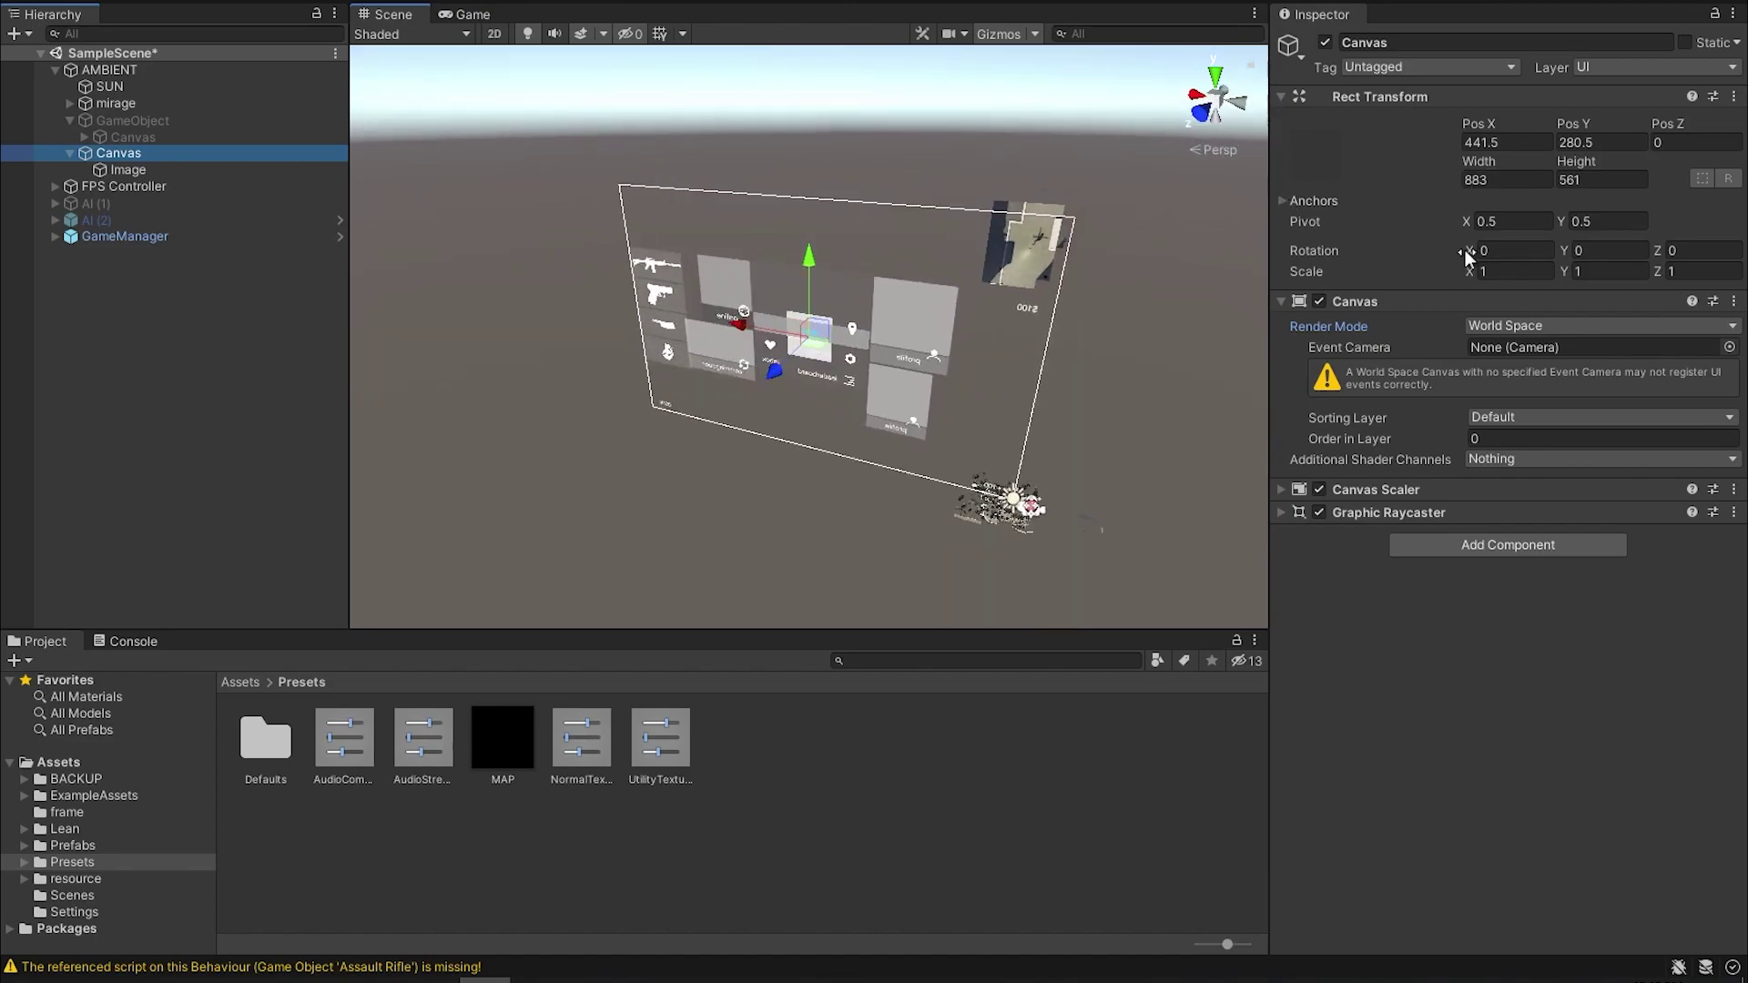
left_click_drag(1469, 253, 1092, 273)
key("ctrl+z")
left_click(1506, 249)
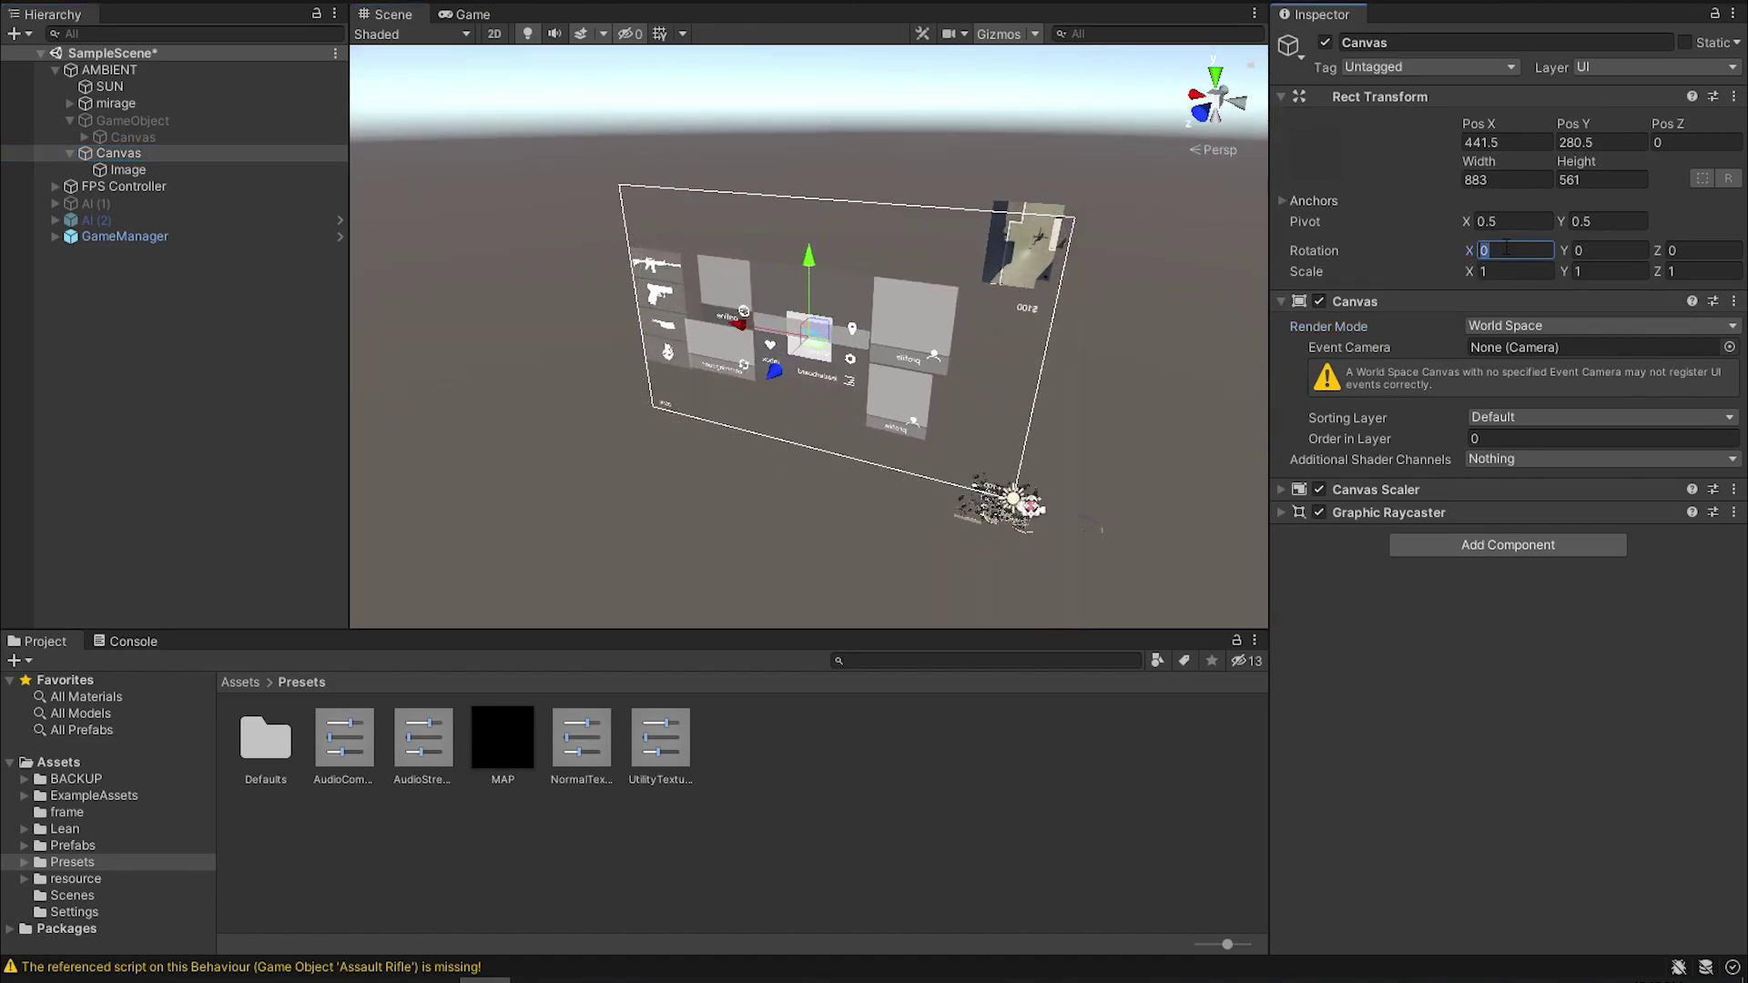
type("90")
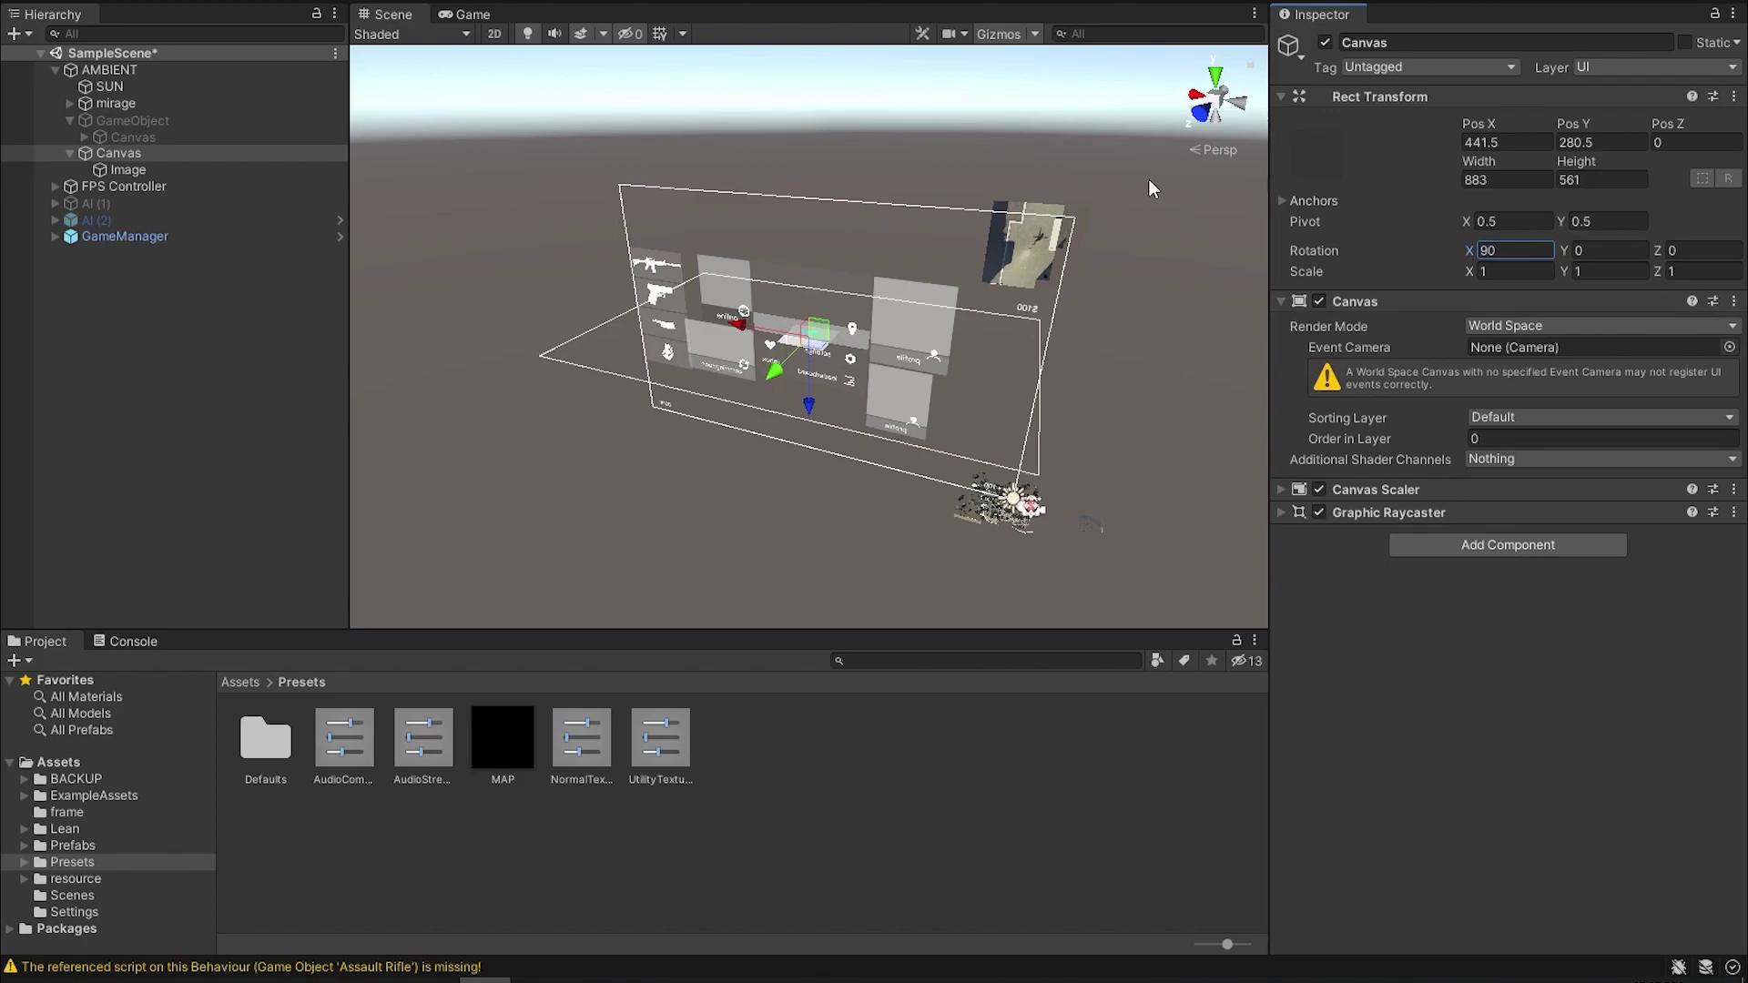
- Set the Canvas's width and height to 500
left_click(1499, 185)
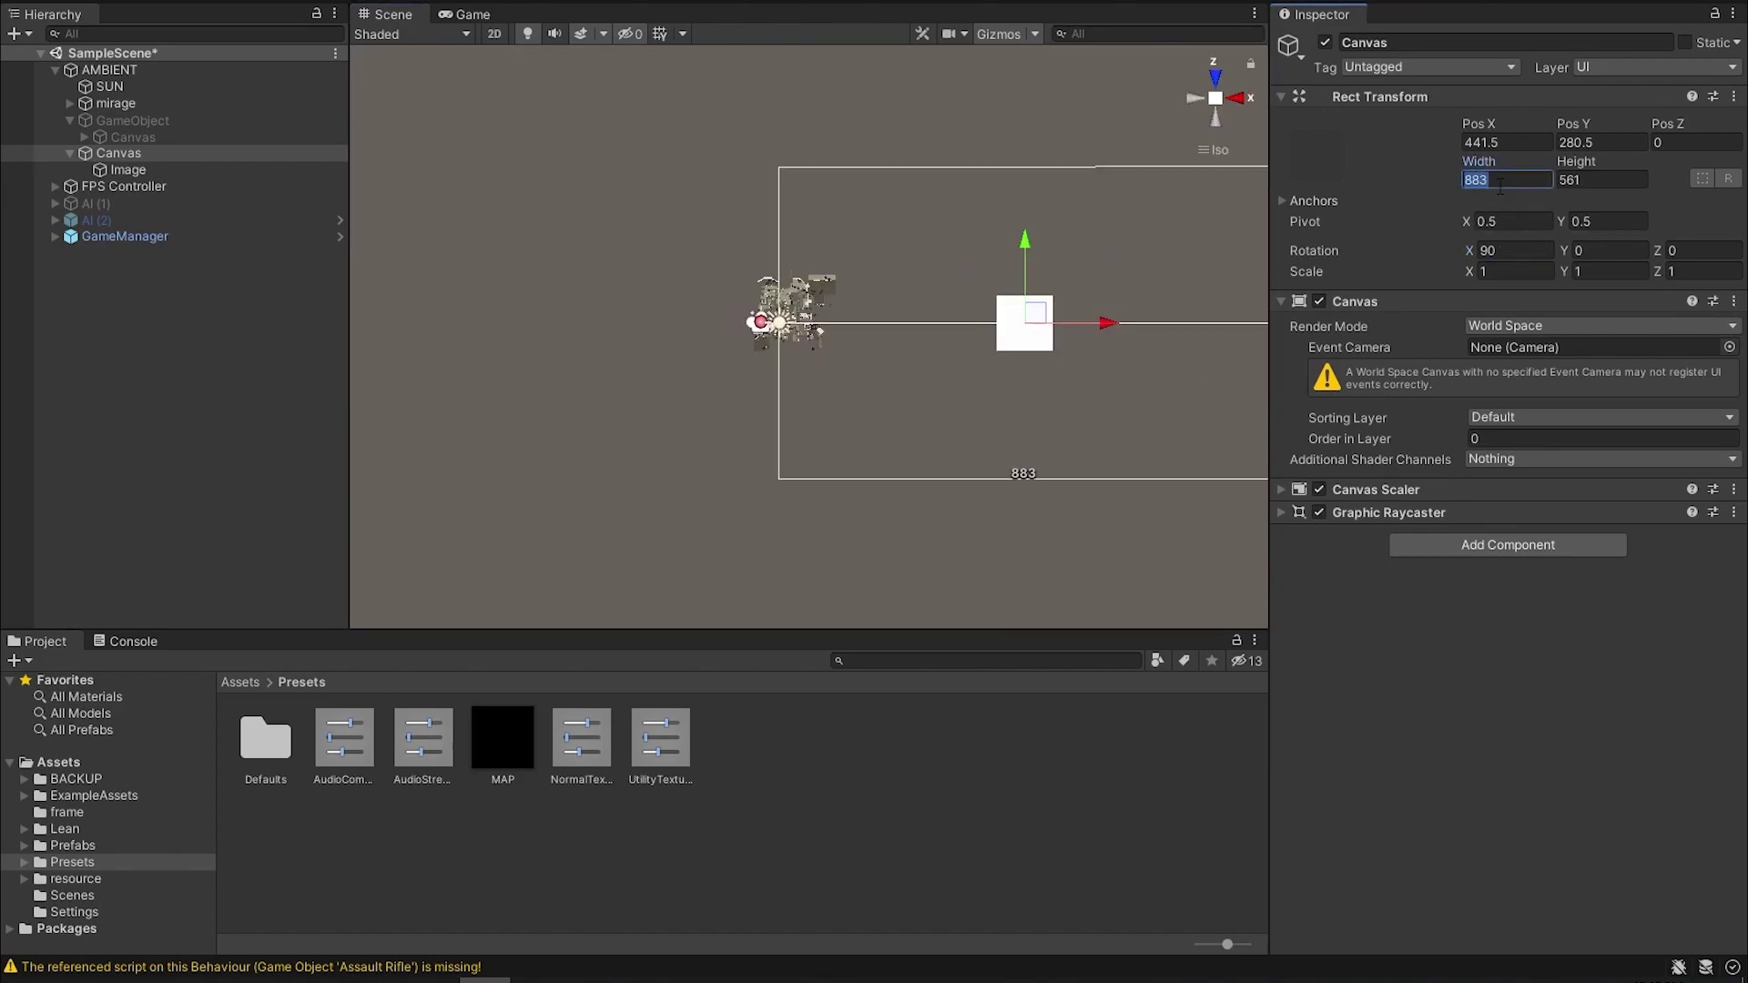
type("500")
left_click(1591, 182)
type("5")
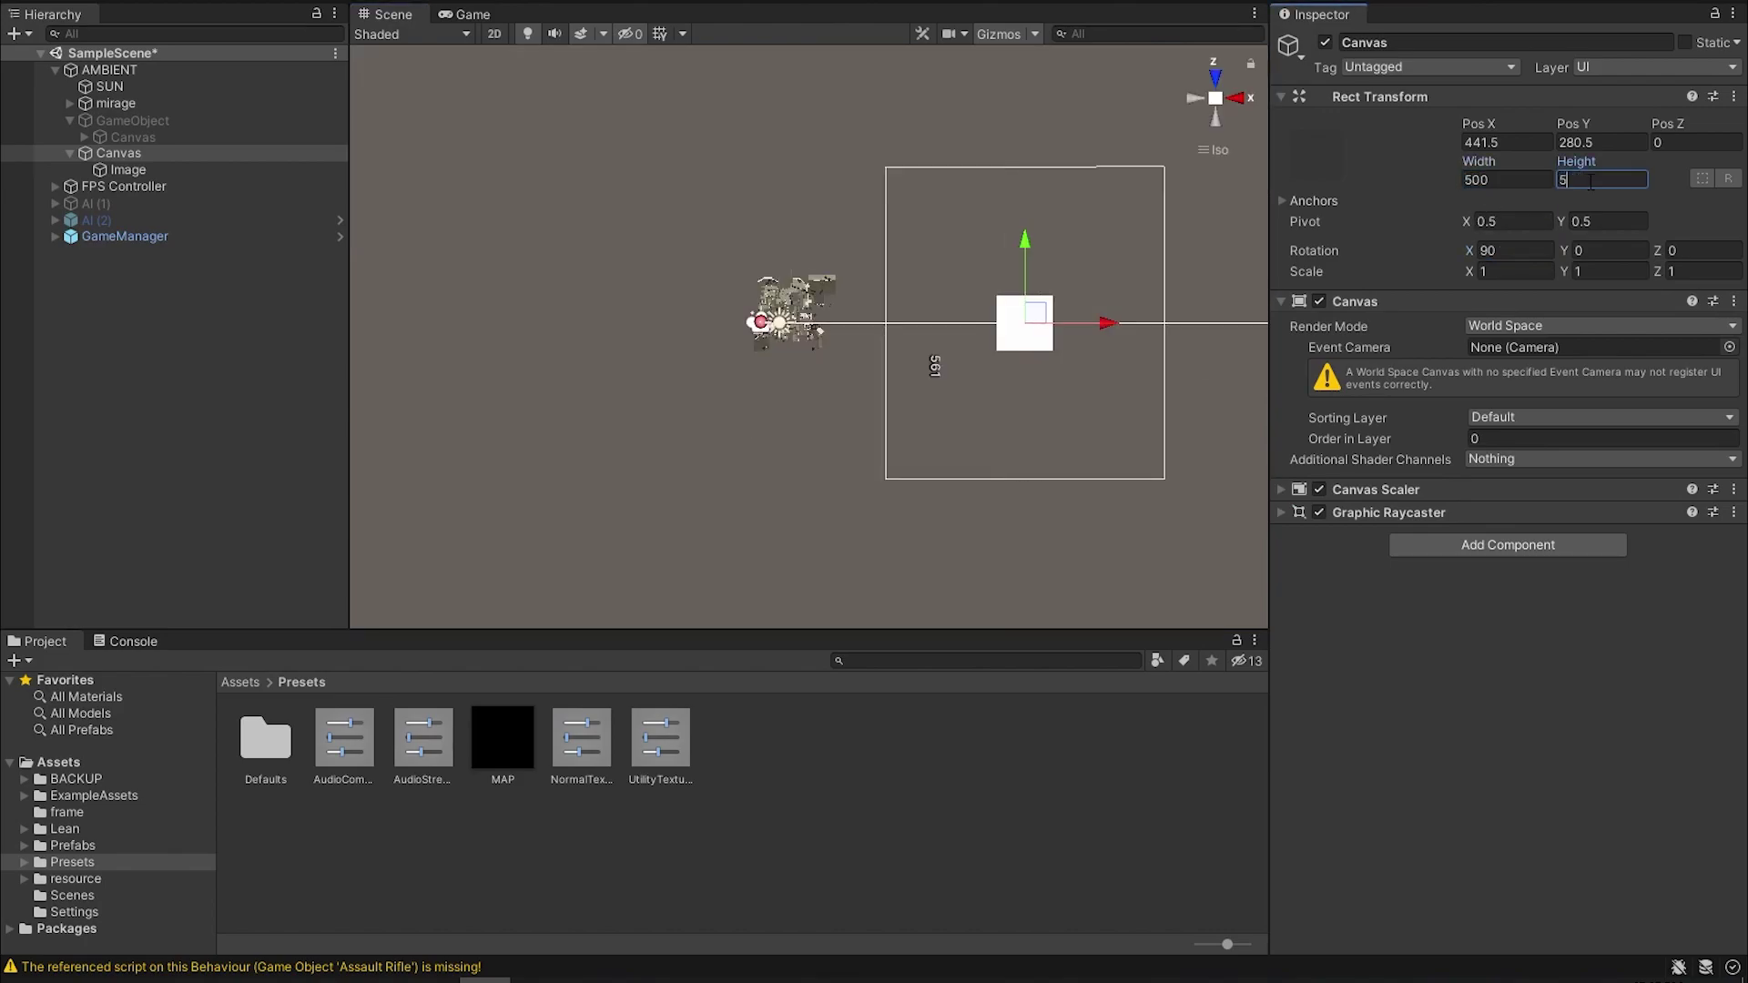
type("00")
- Assign the mirageMap sprite from Prefabs/sprites as the Image's source image and size the Image to 500 by 500
left_click(106, 843)
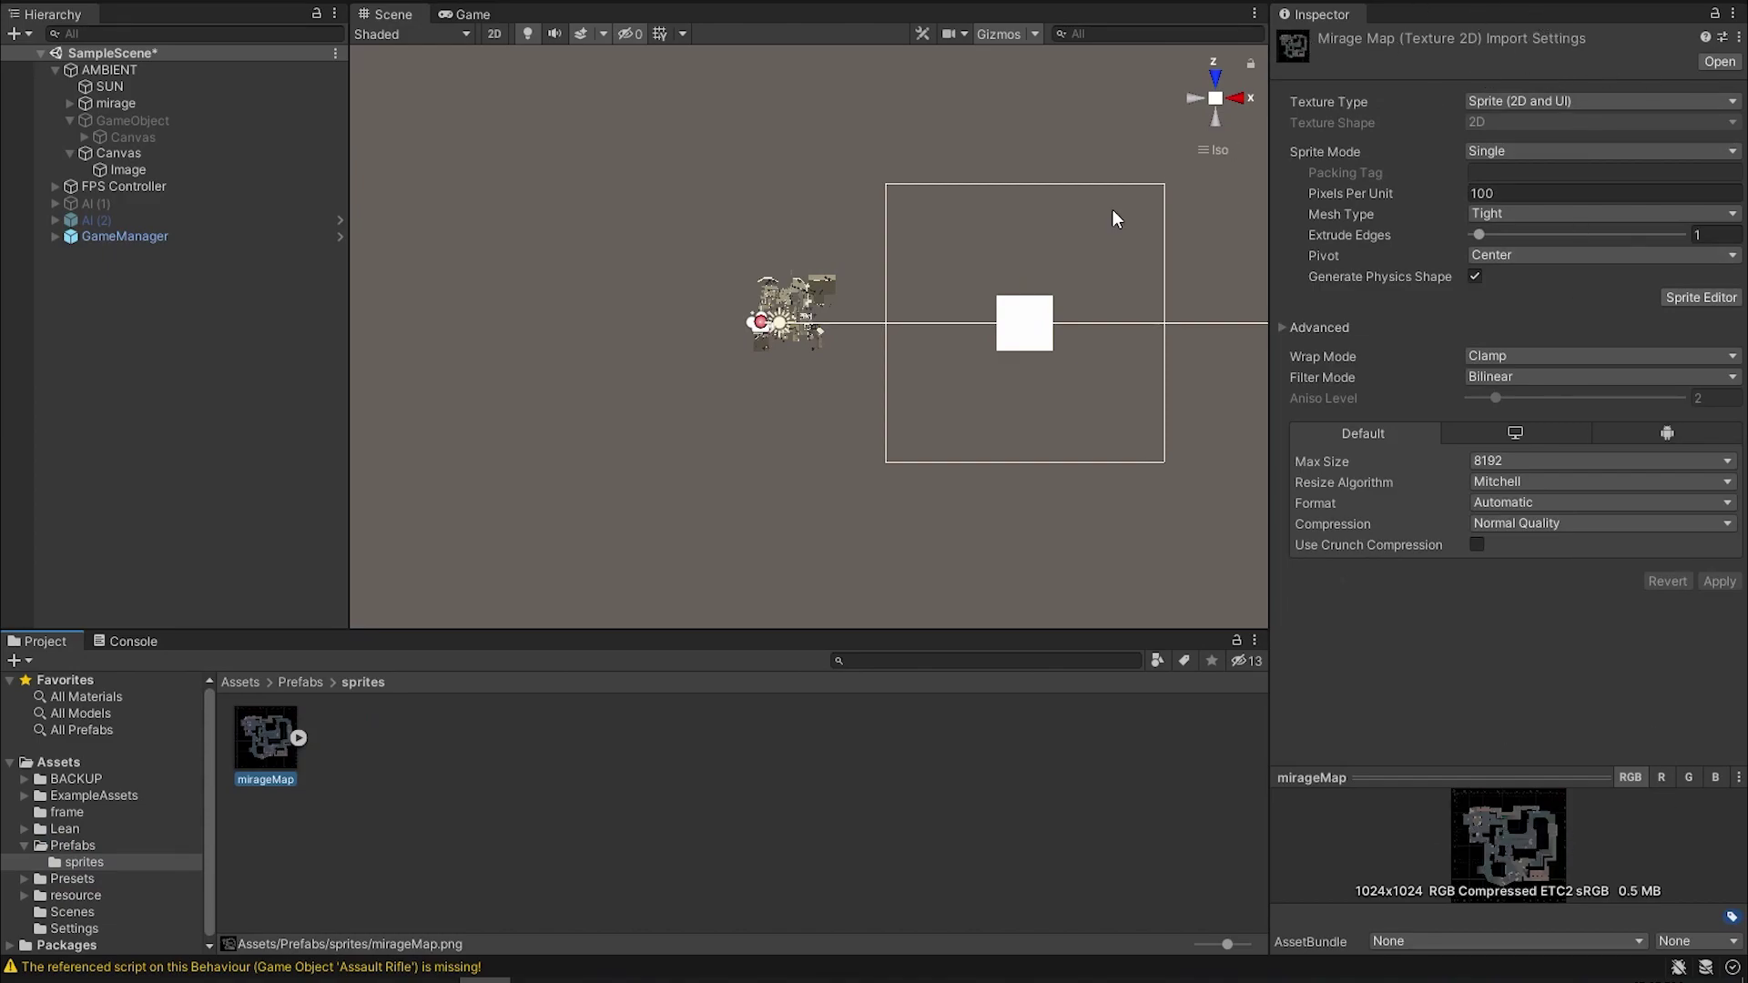
left_click(137, 169)
left_click_drag(284, 747, 1512, 358)
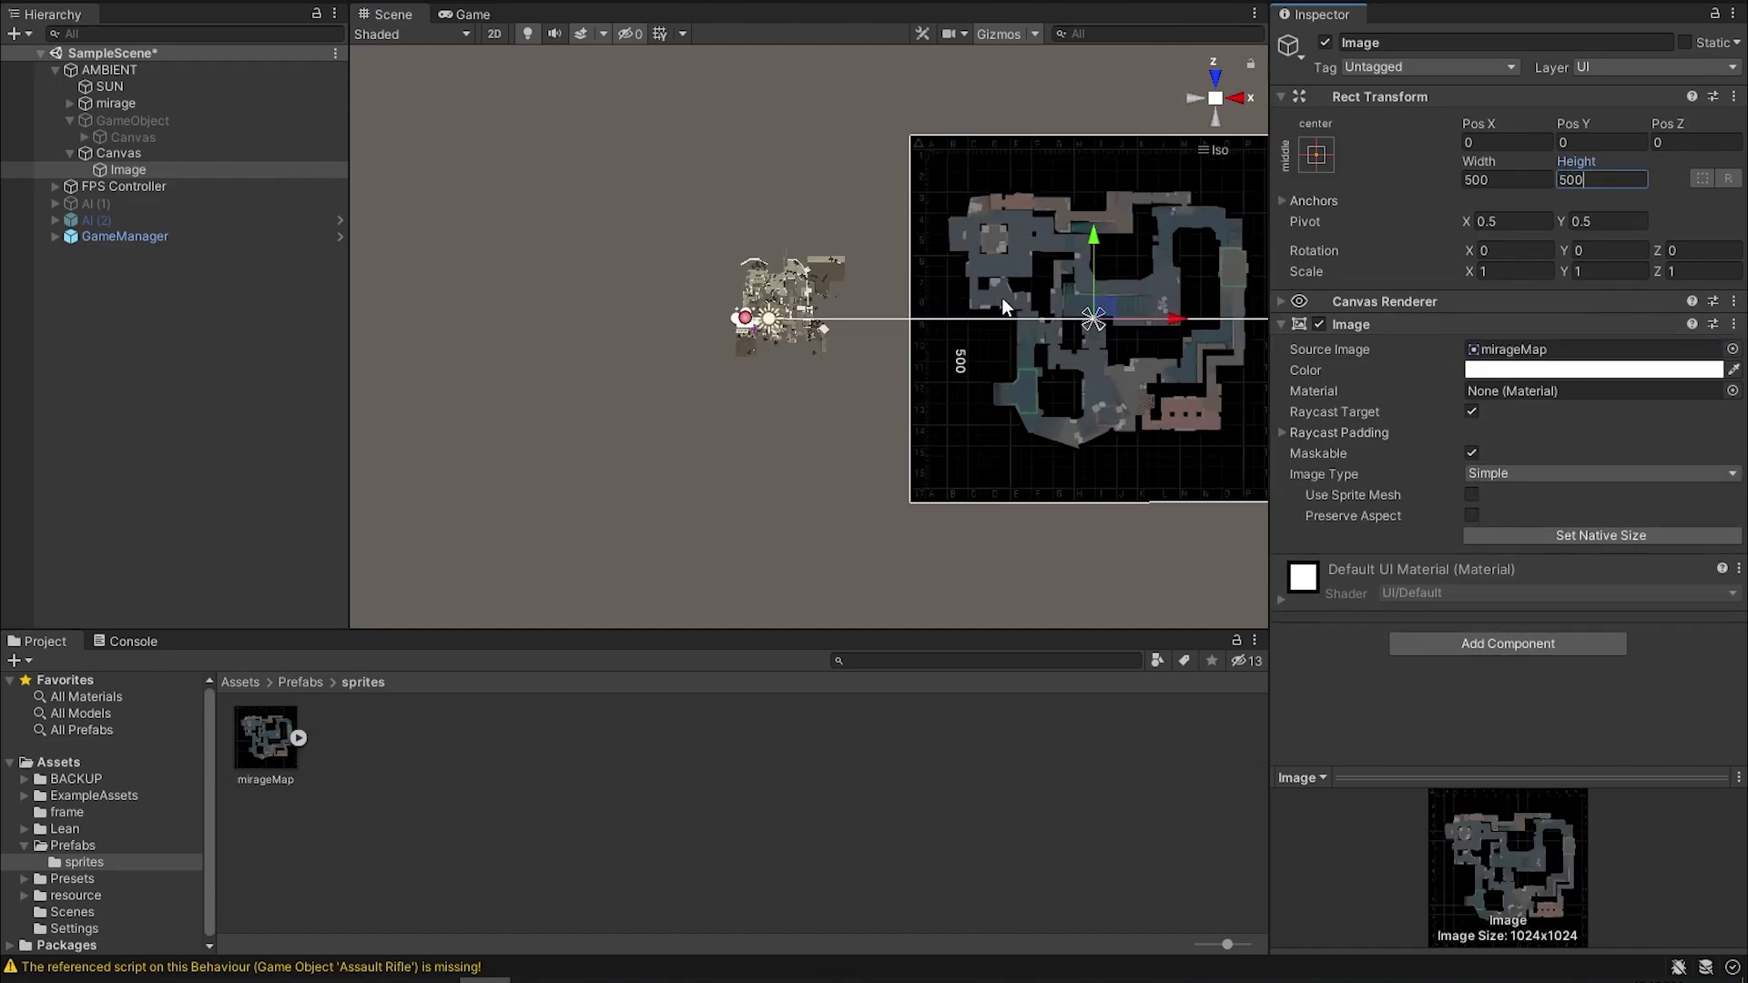
- Move the map Image over the level to about X -402, Y 8 and assign it to the minimap layer
scroll(1120, 310, "up", 6)
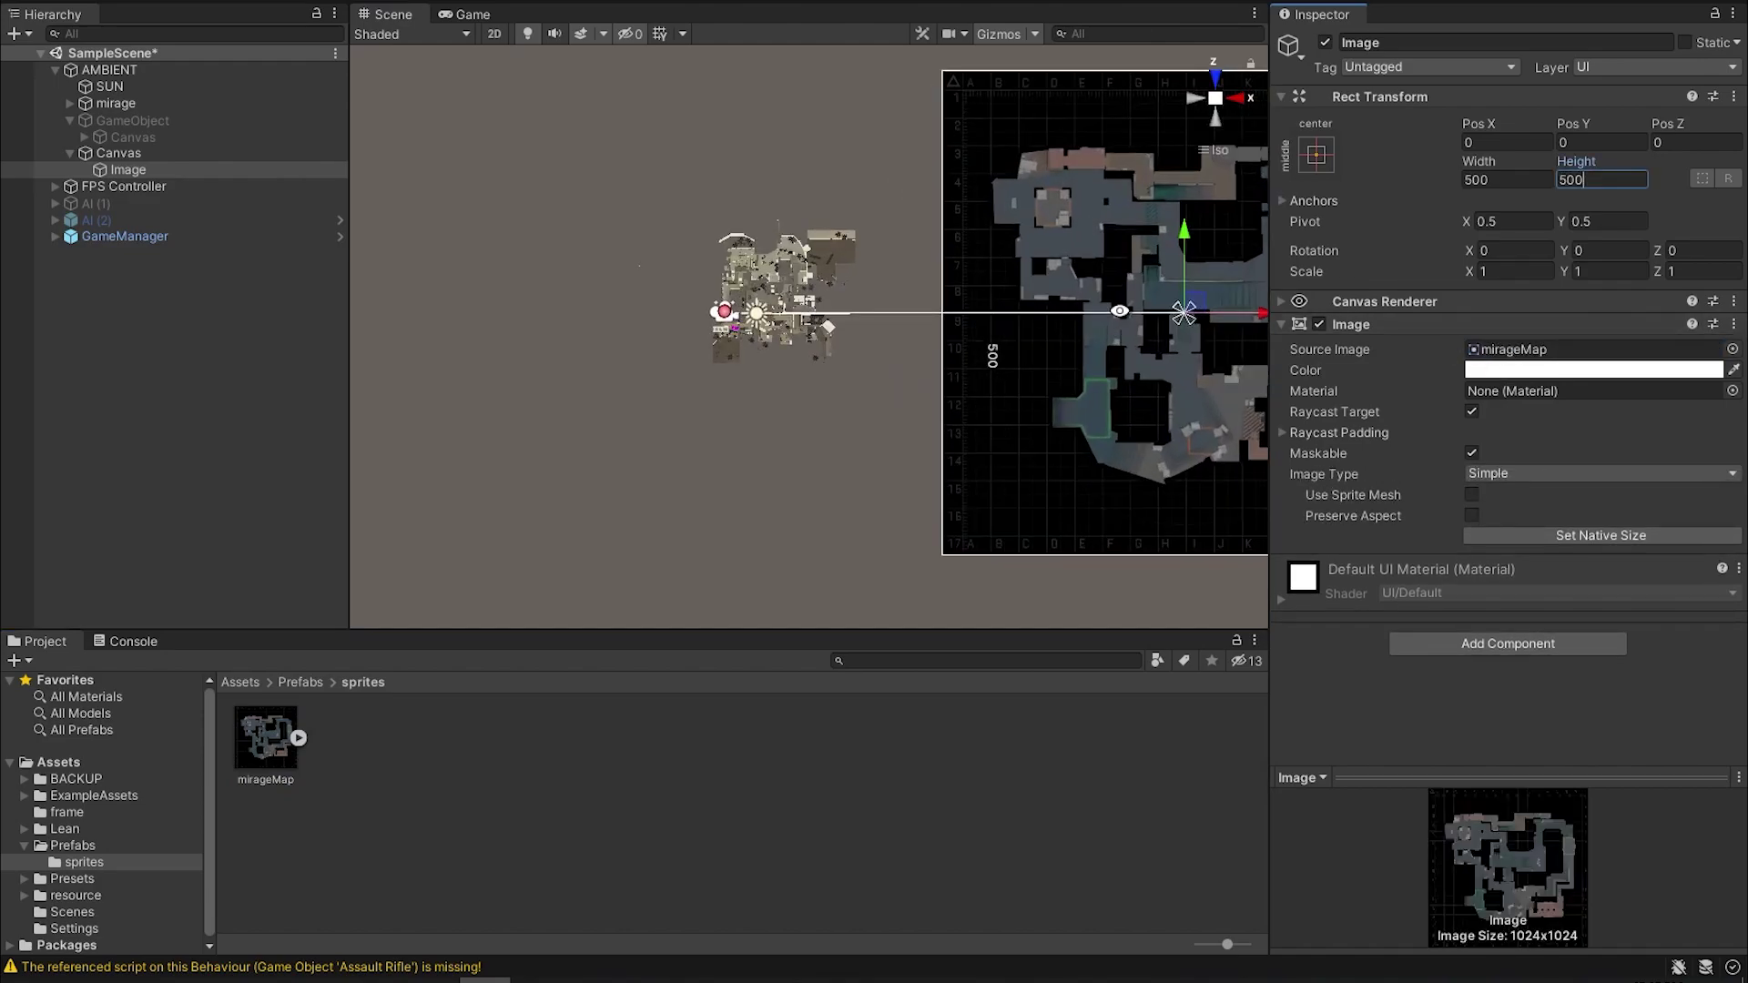
middle_click_drag(1120, 310, 903, 317)
left_click_drag(997, 302, 608, 294)
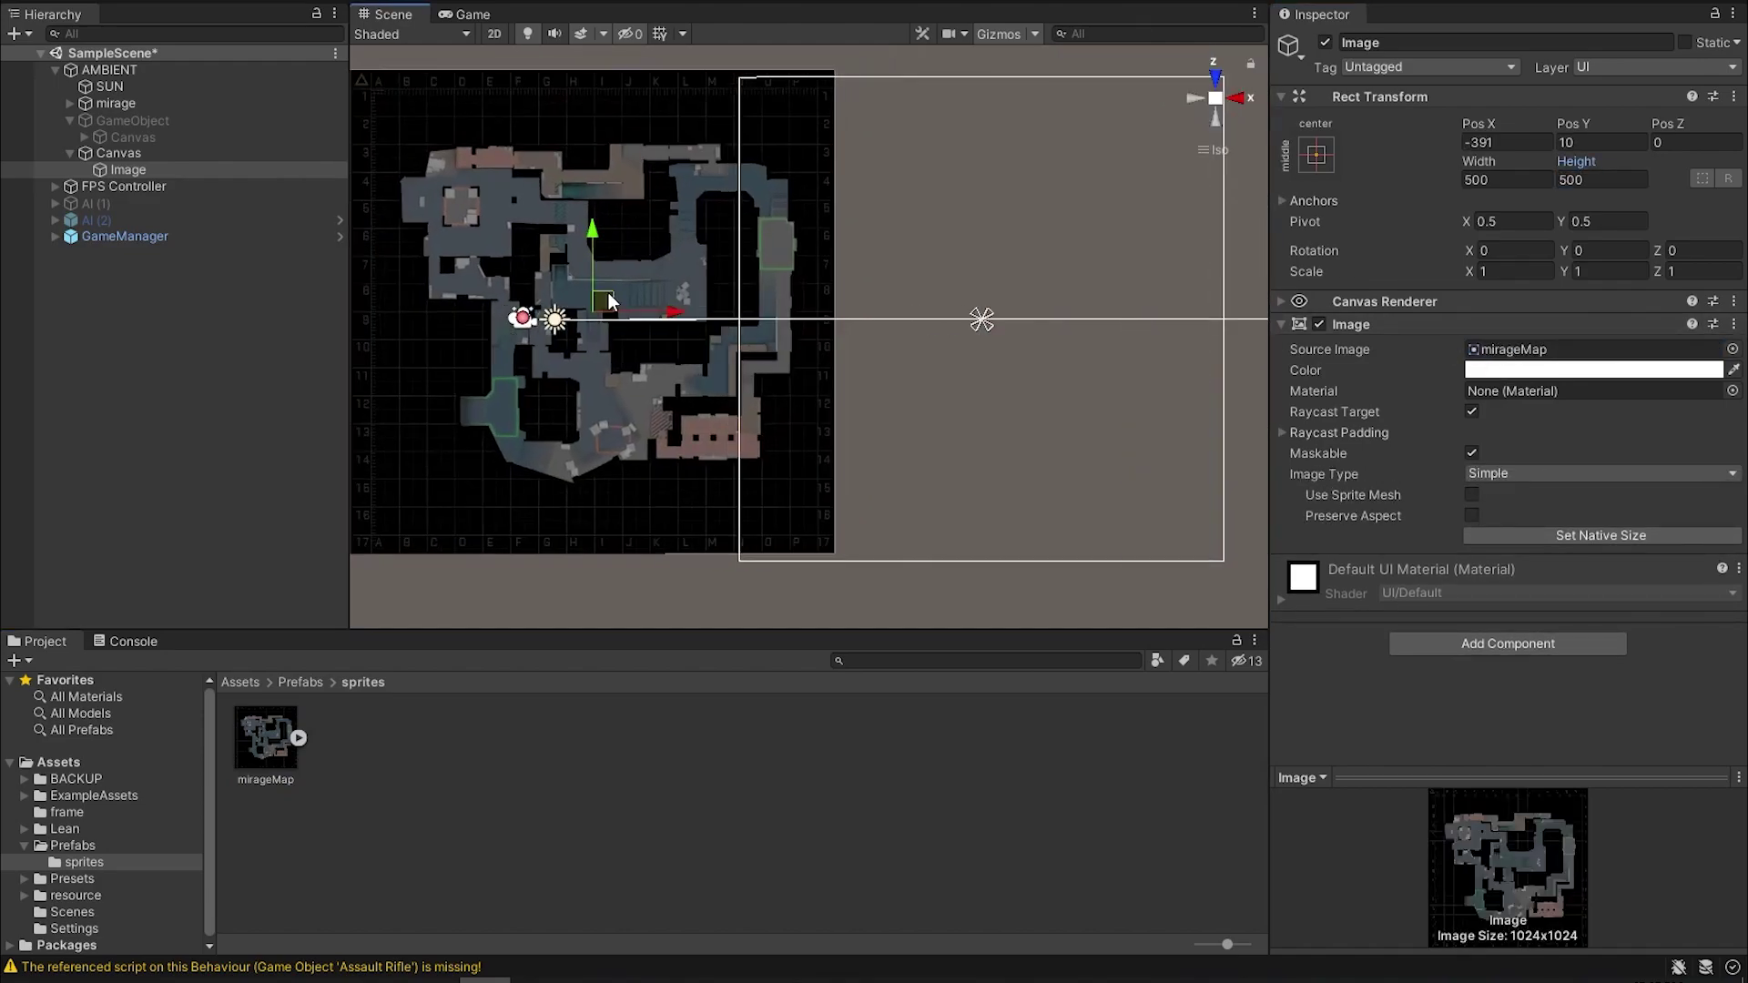
middle_click_drag(608, 303, 975, 265)
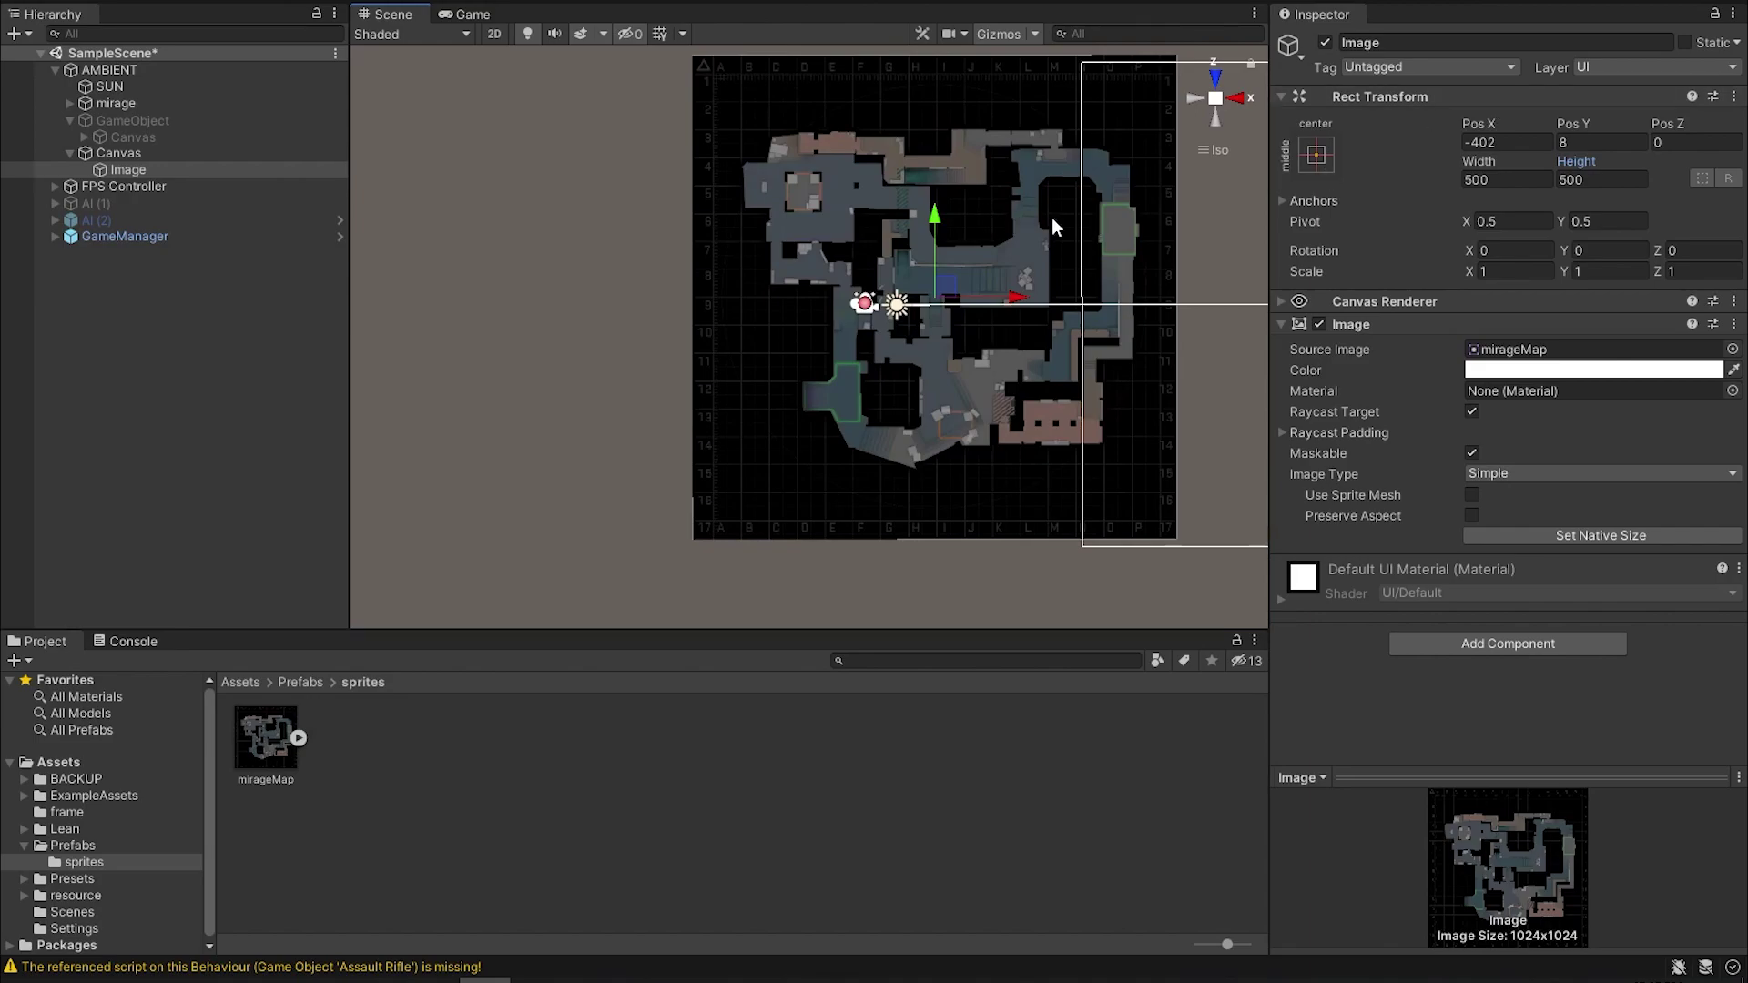
left_click(1614, 68)
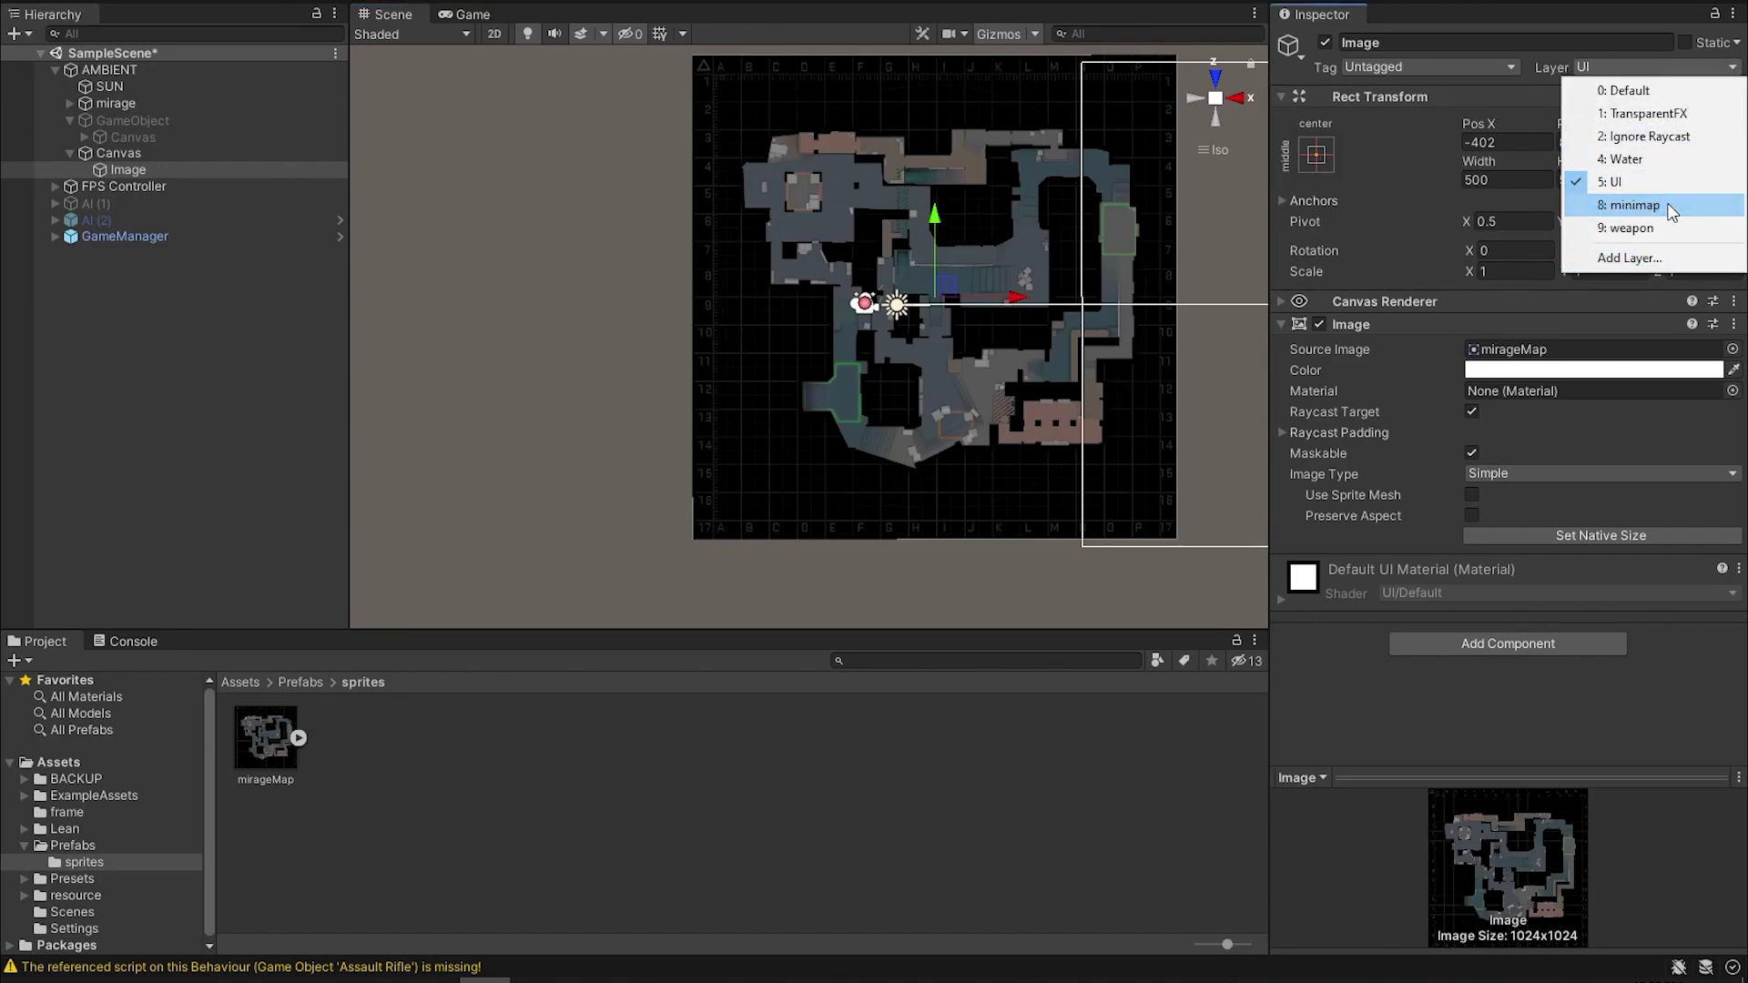
left_click(1673, 211)
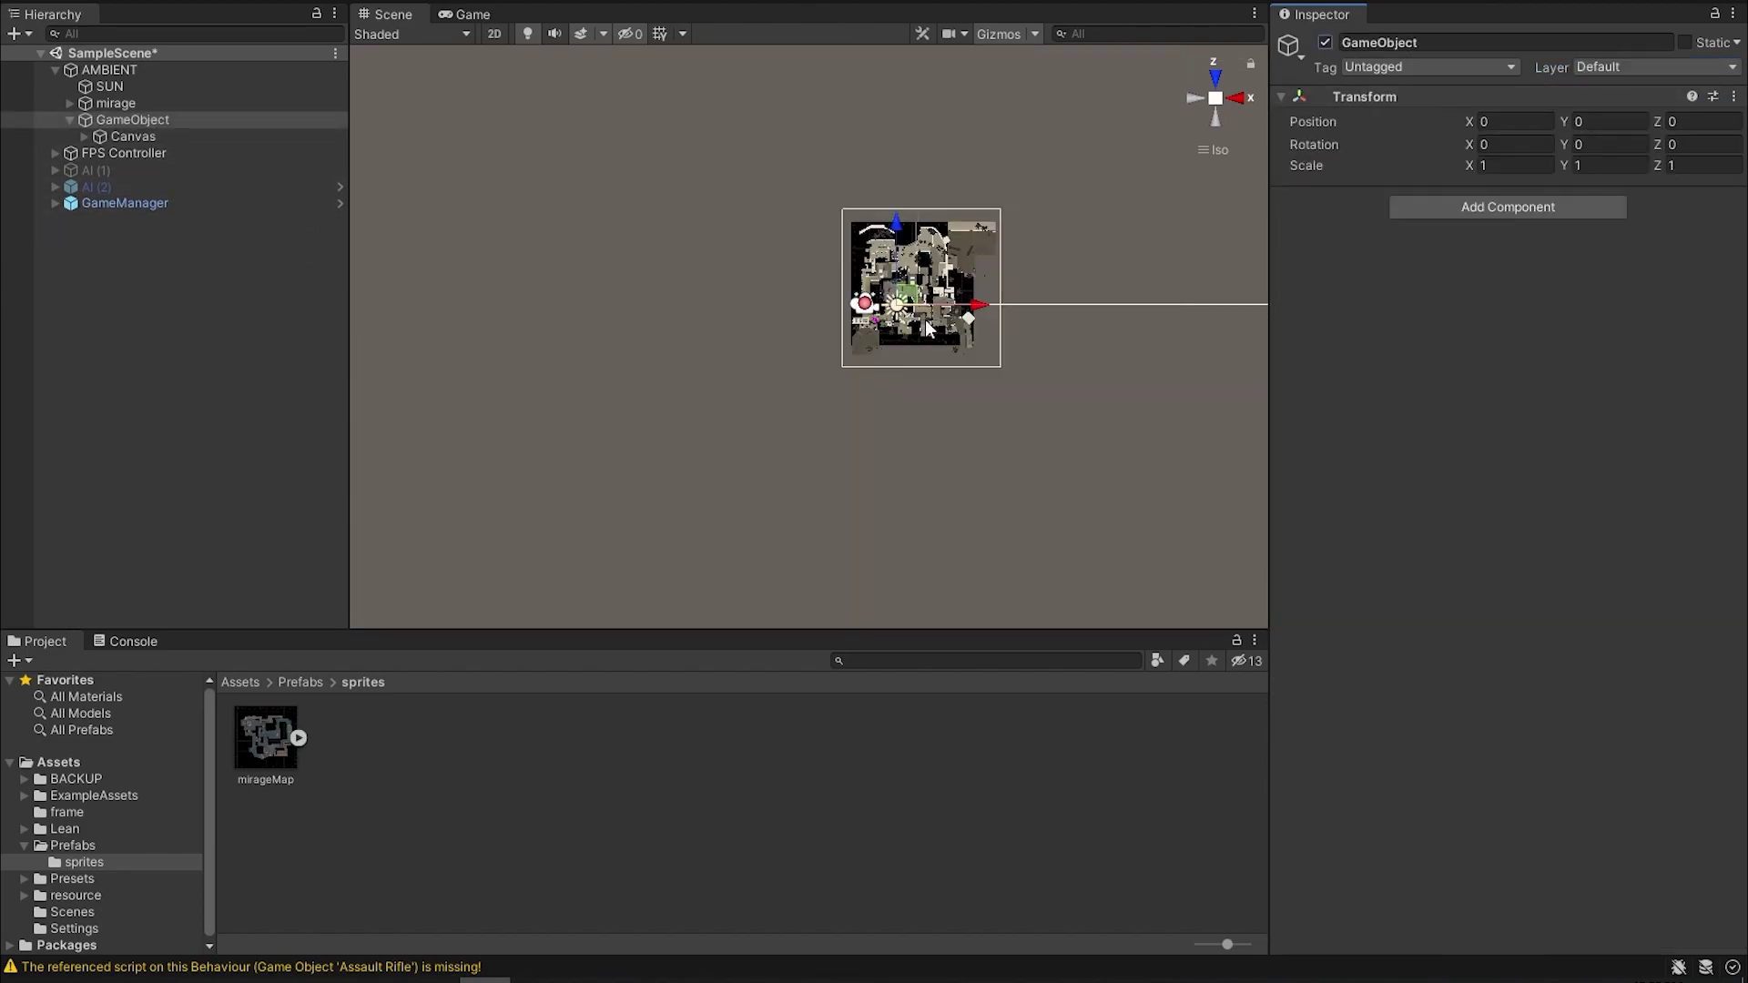
scroll(996, 233, "up", 10)
middle_click_drag(995, 233, 732, 374)
scroll(732, 374, "up", 4)
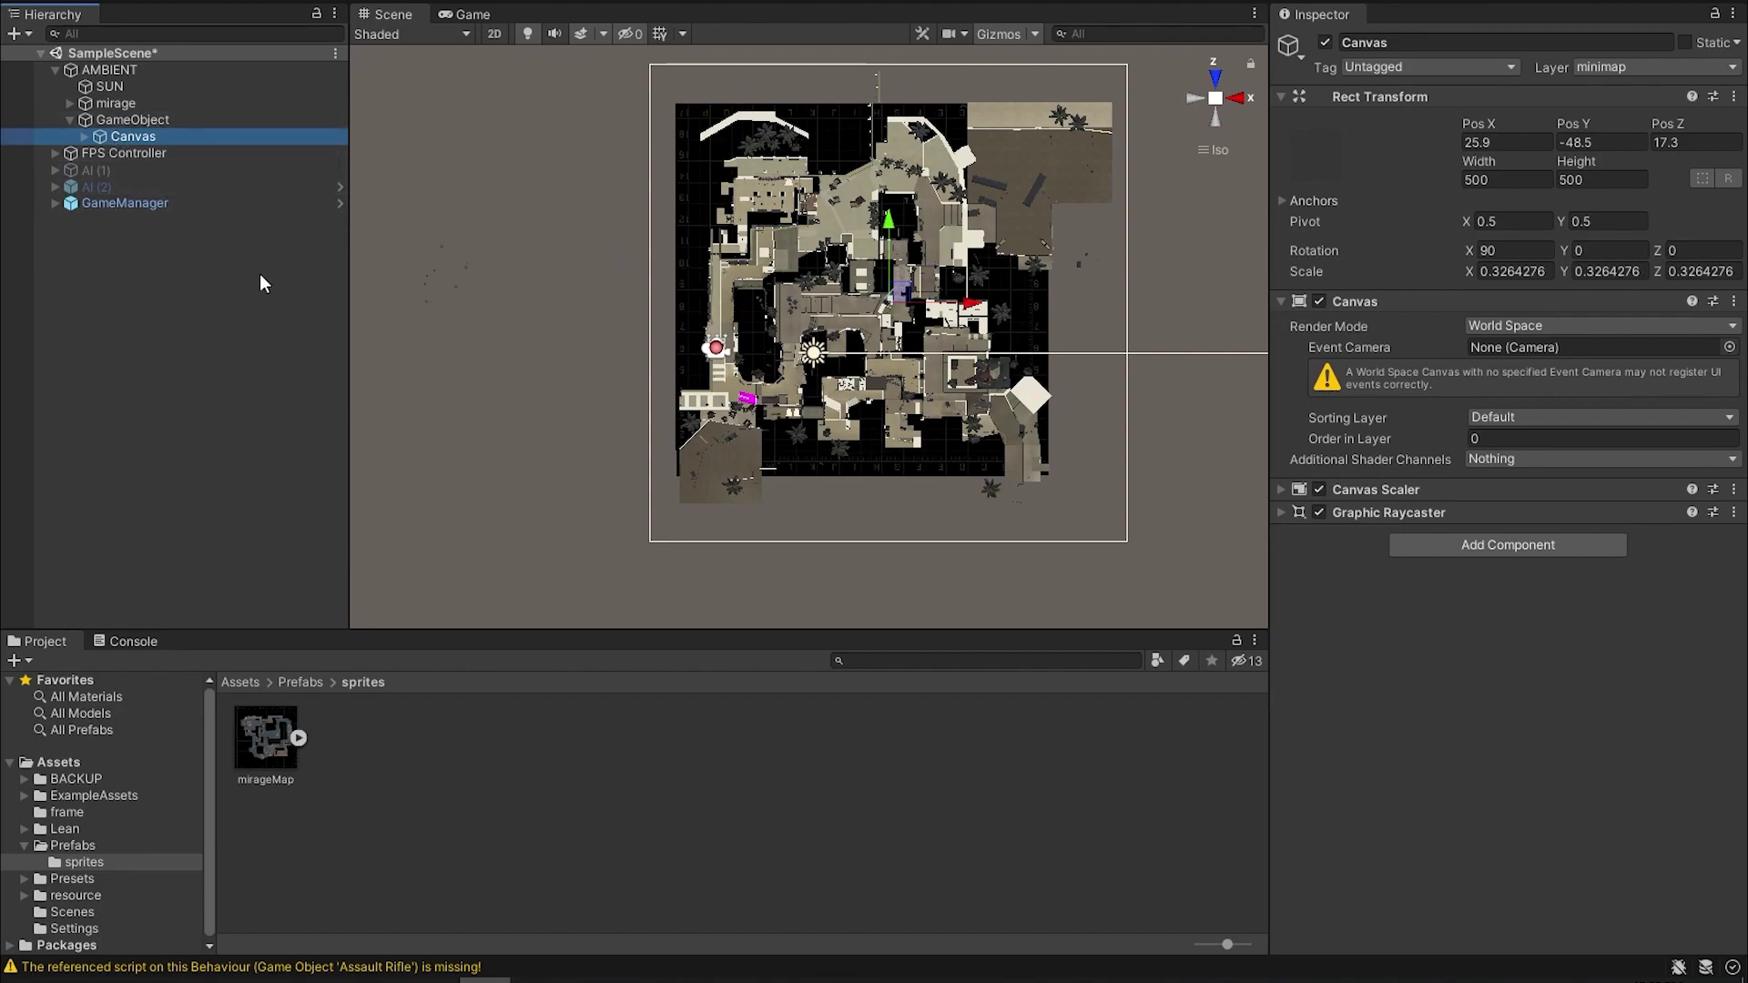
- Limit the FPS Controller Camera's culling mask to the minimap layer and, with the game view shown, set its orthographic size to about -31.91
left_click(56, 70)
left_click(55, 87)
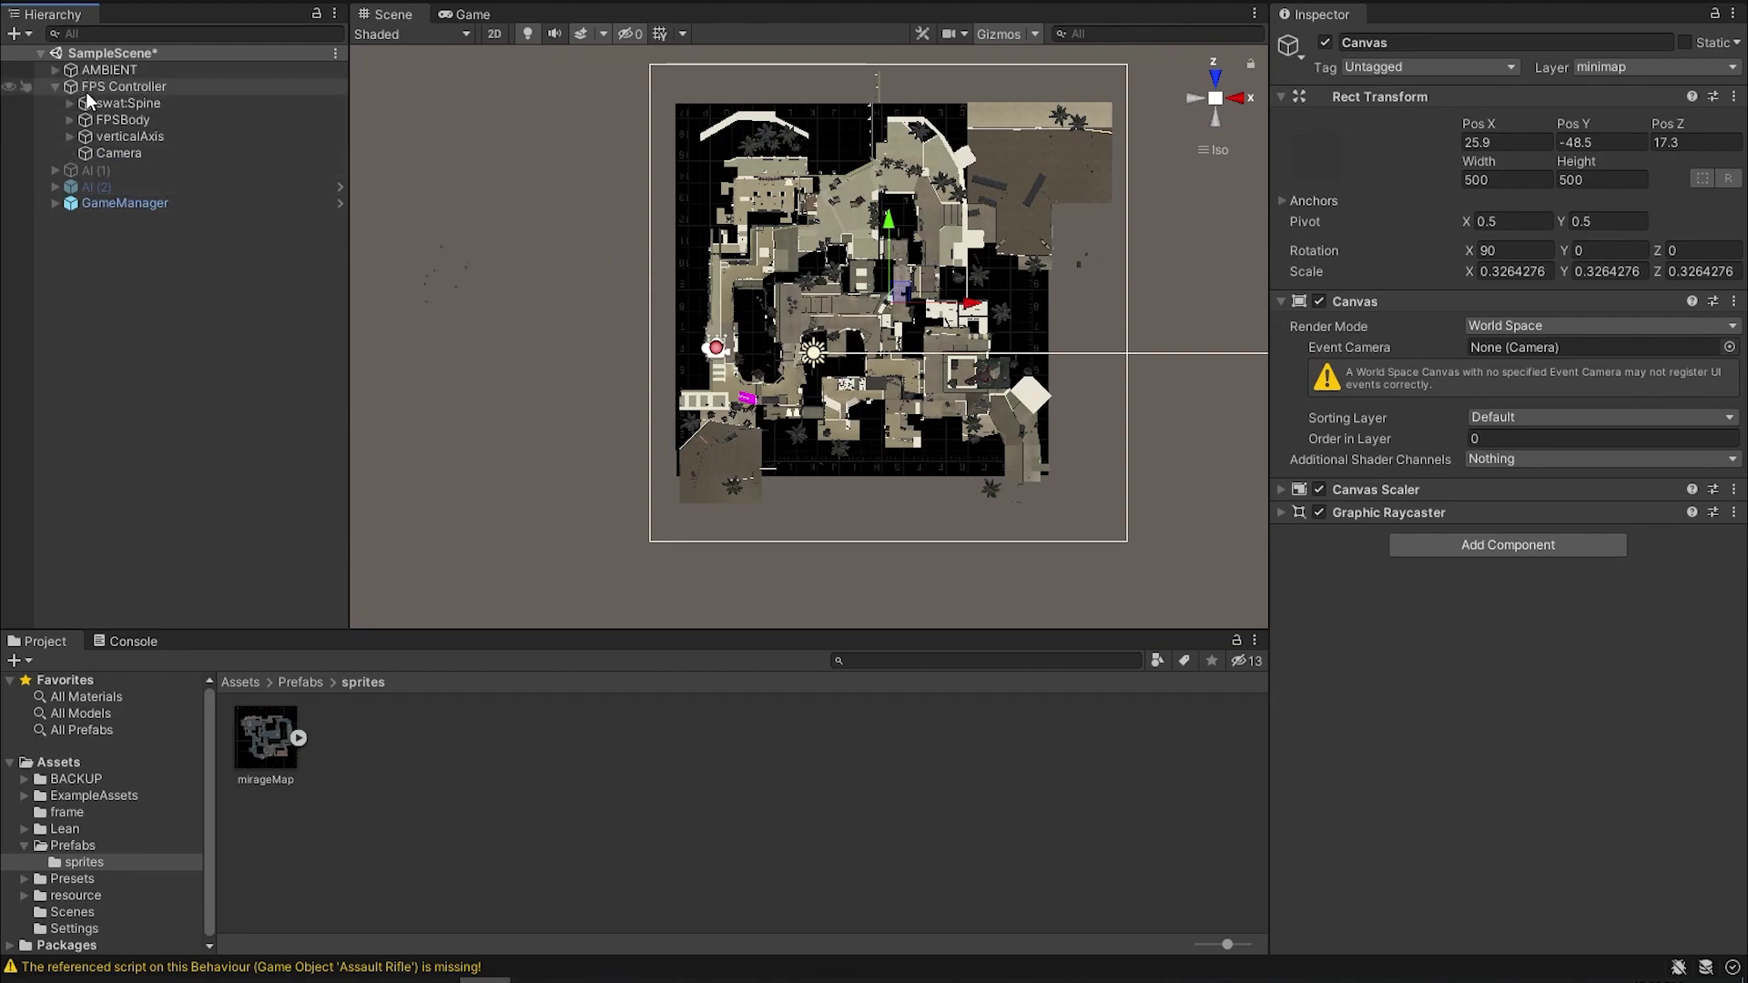
left_click(117, 151)
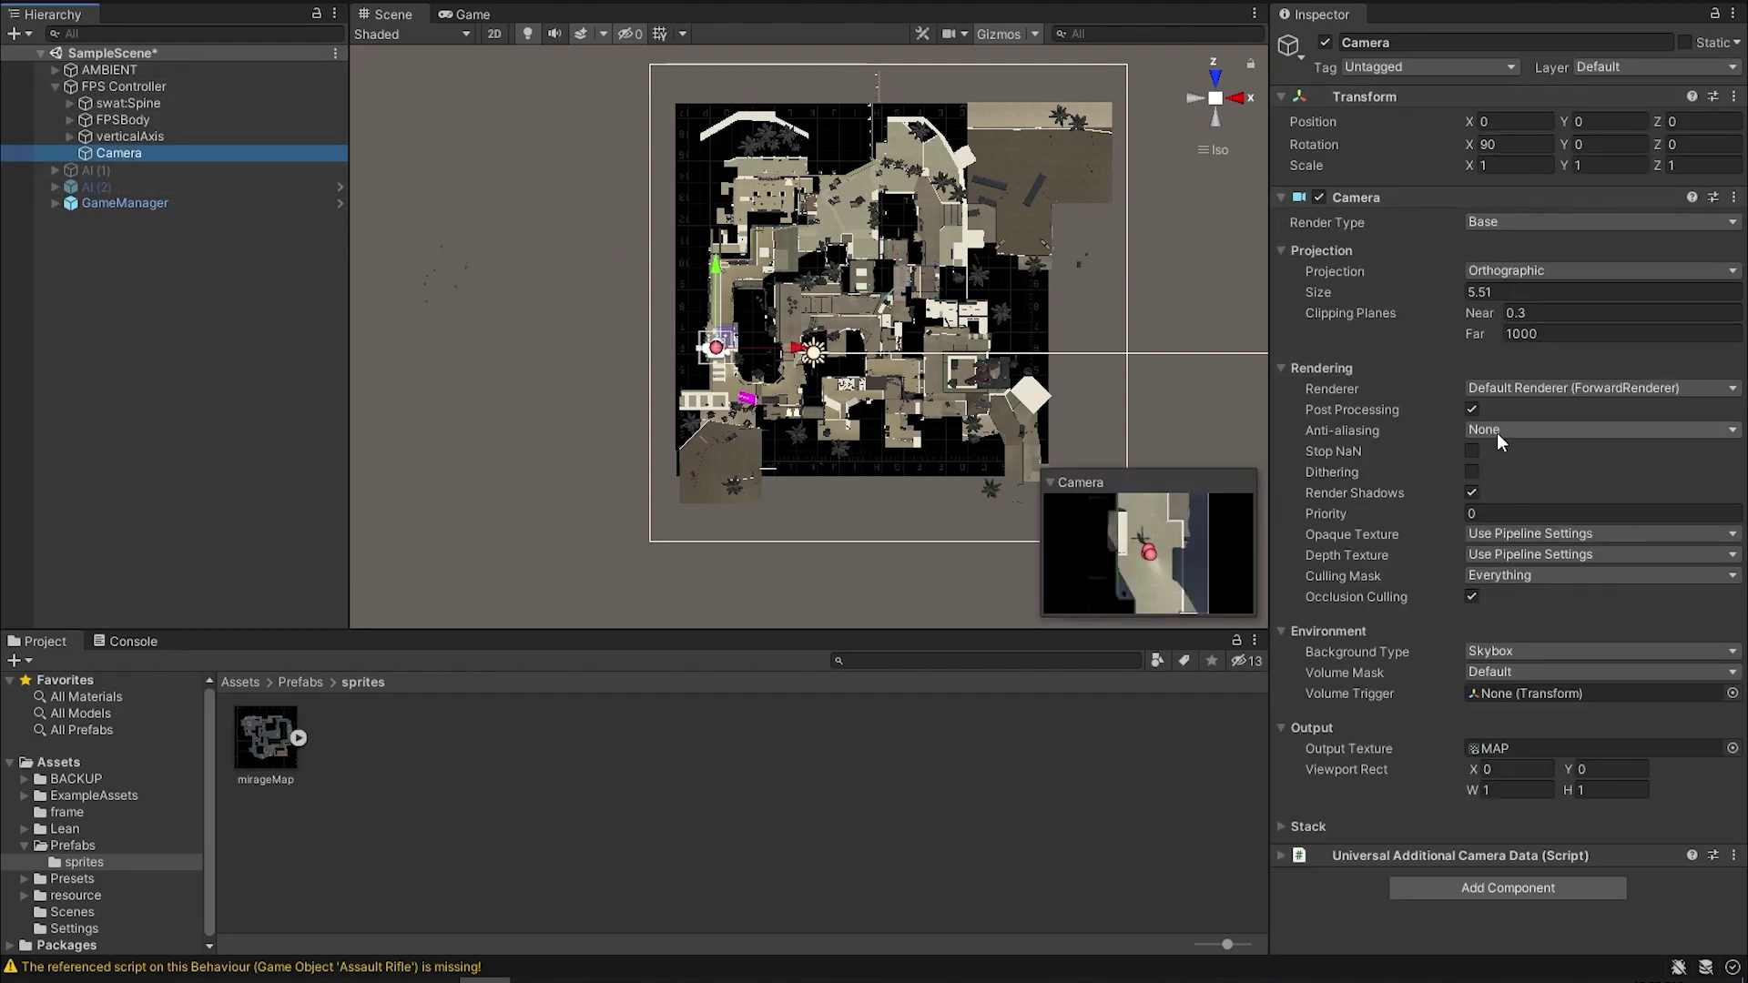
left_click(1512, 580)
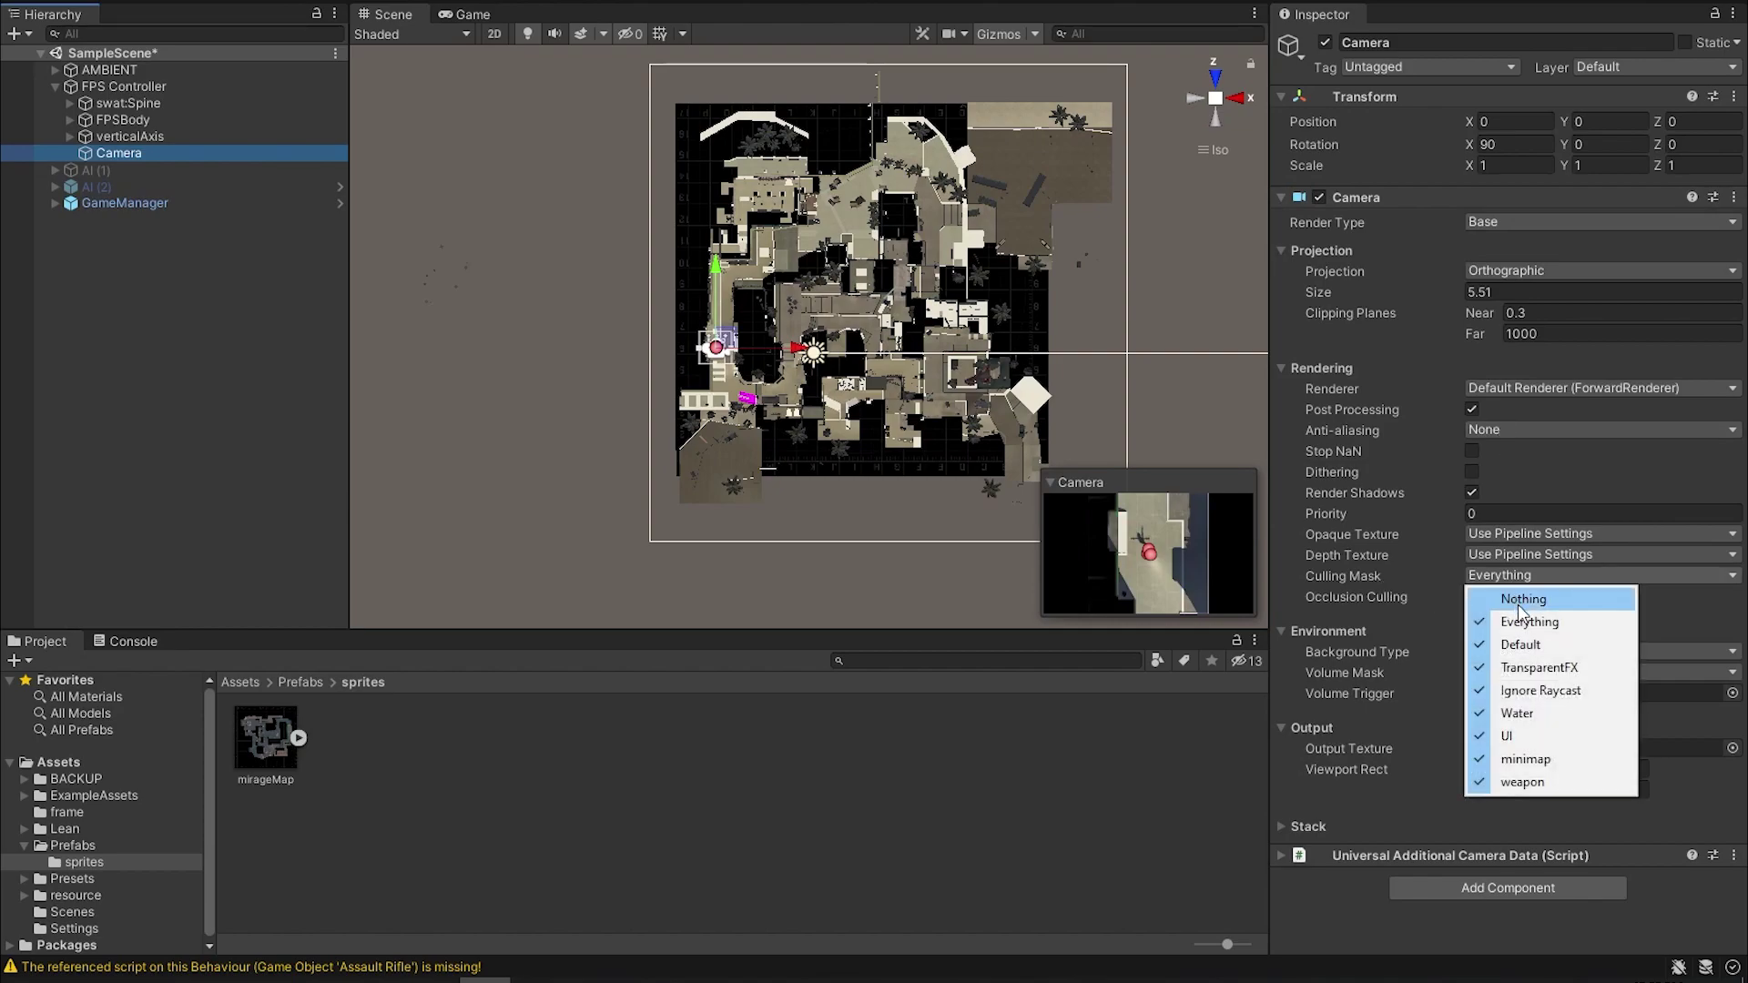
left_click(1522, 598)
left_click(1511, 579)
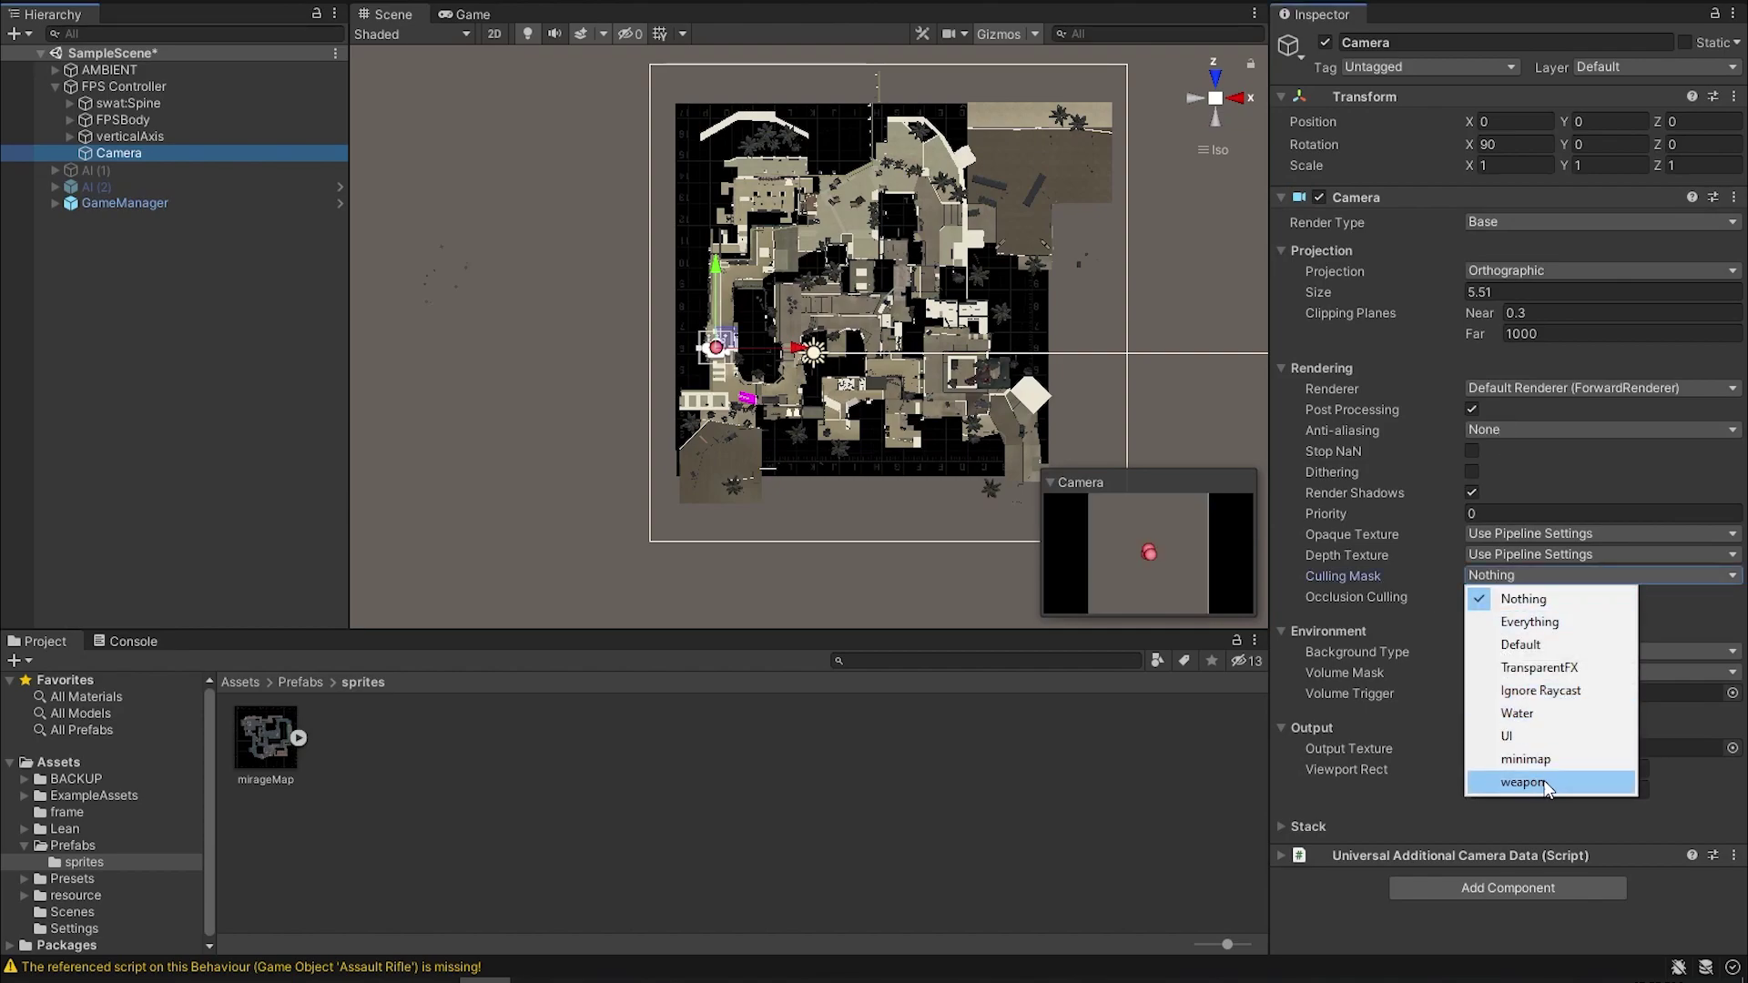
left_click(1525, 759)
left_click(458, 19)
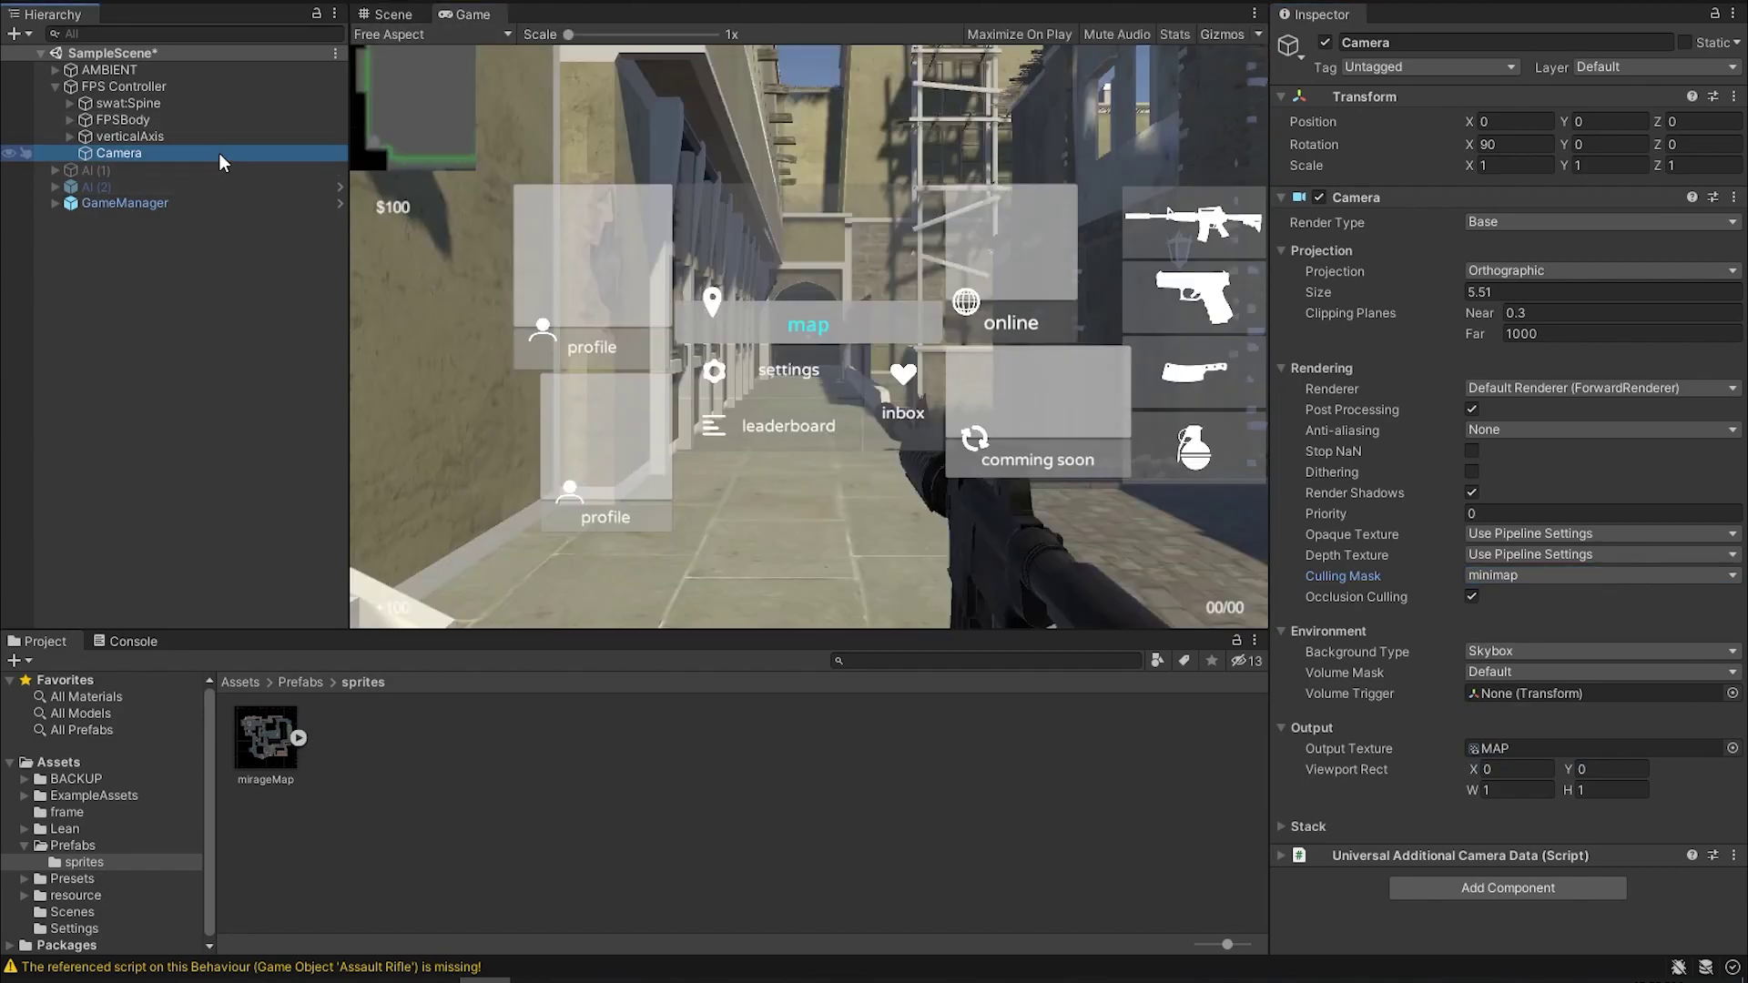
left_click_drag(1434, 295, 1370, 289)
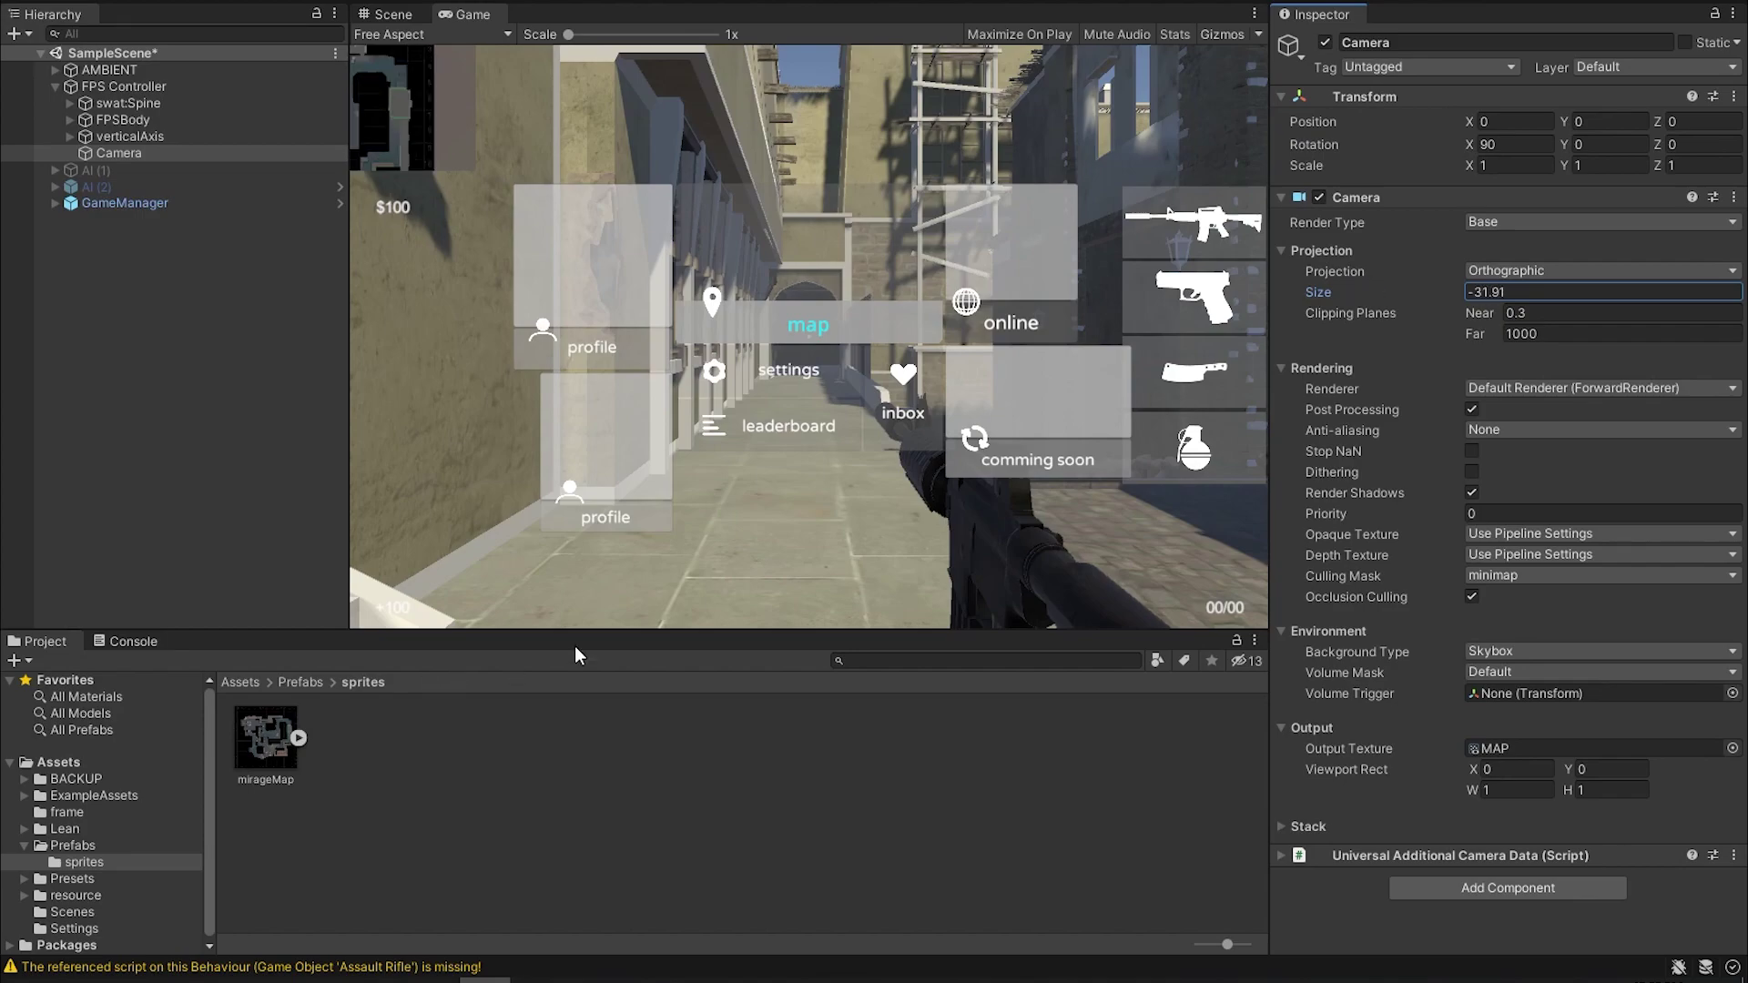
- Add a Rigidbody component to the Camera
left_click(1358, 196)
left_click(1455, 250)
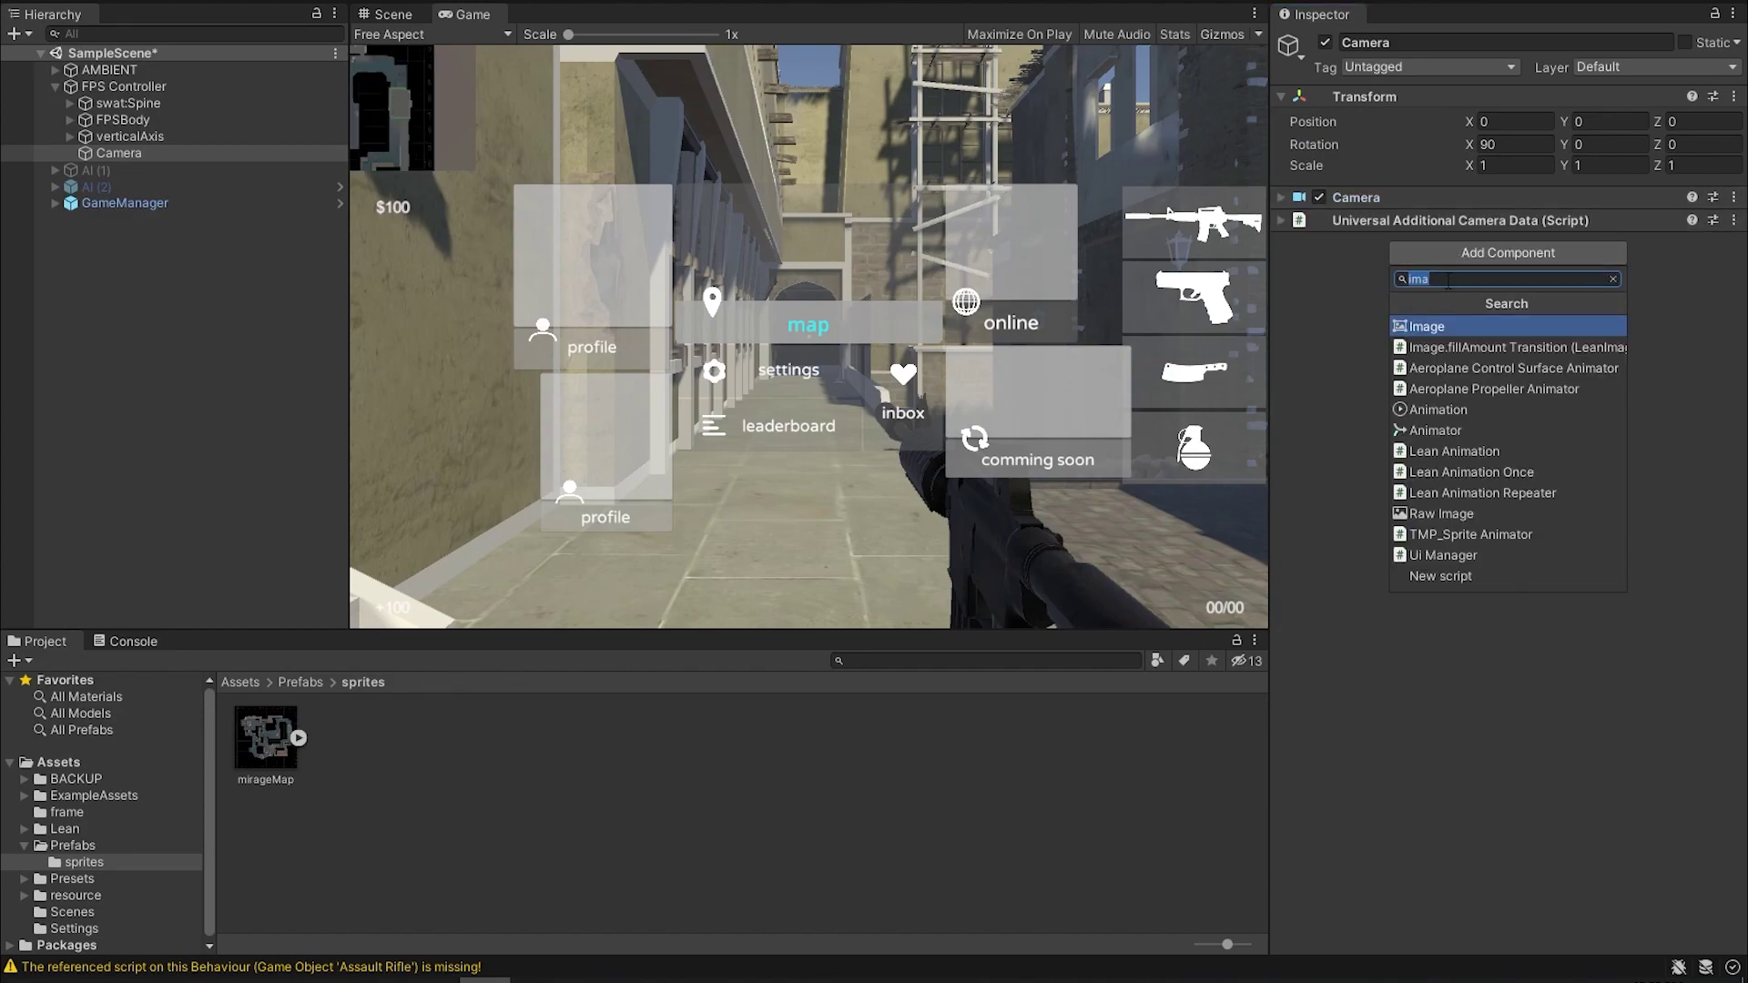
type("rigid")
key("Return")
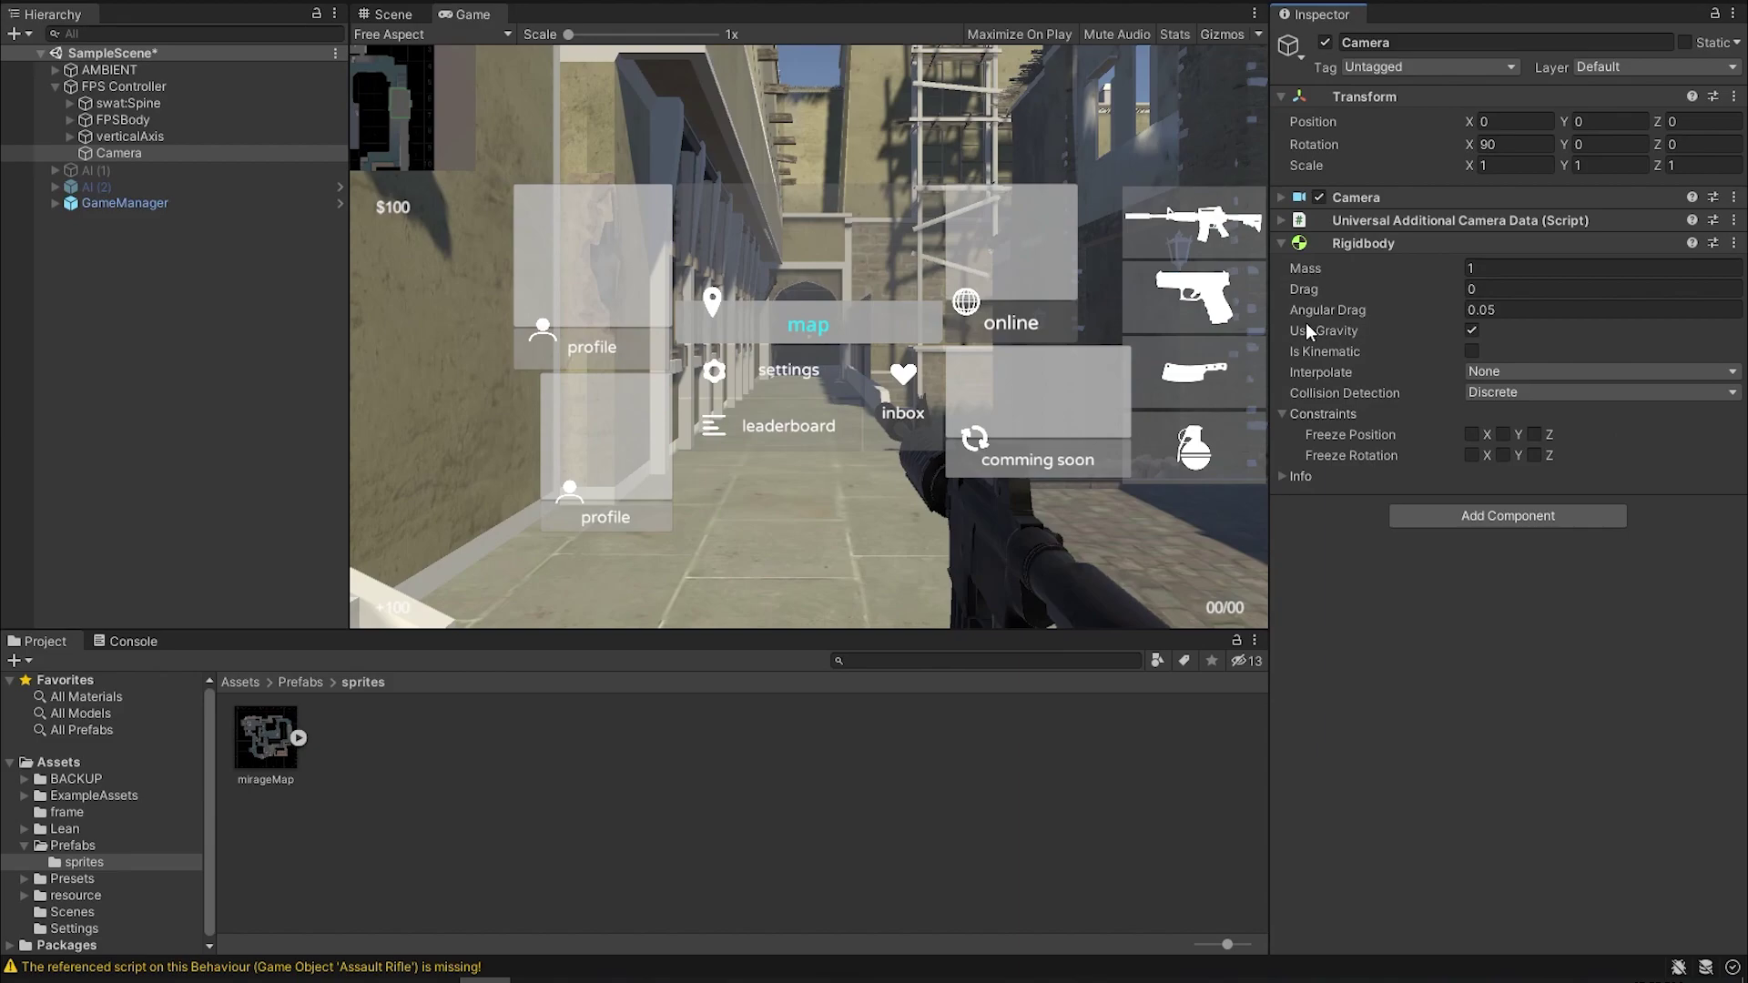
- Turn off gravity on the Camera's Rigidbody and freeze its rotation on X, Y and Z
left_click(1471, 330)
left_click(1302, 475)
left_click(1303, 475)
- Run the game briefly to test the minimap camera with its Rigidbody settings, and stop it
left_click(811, 2)
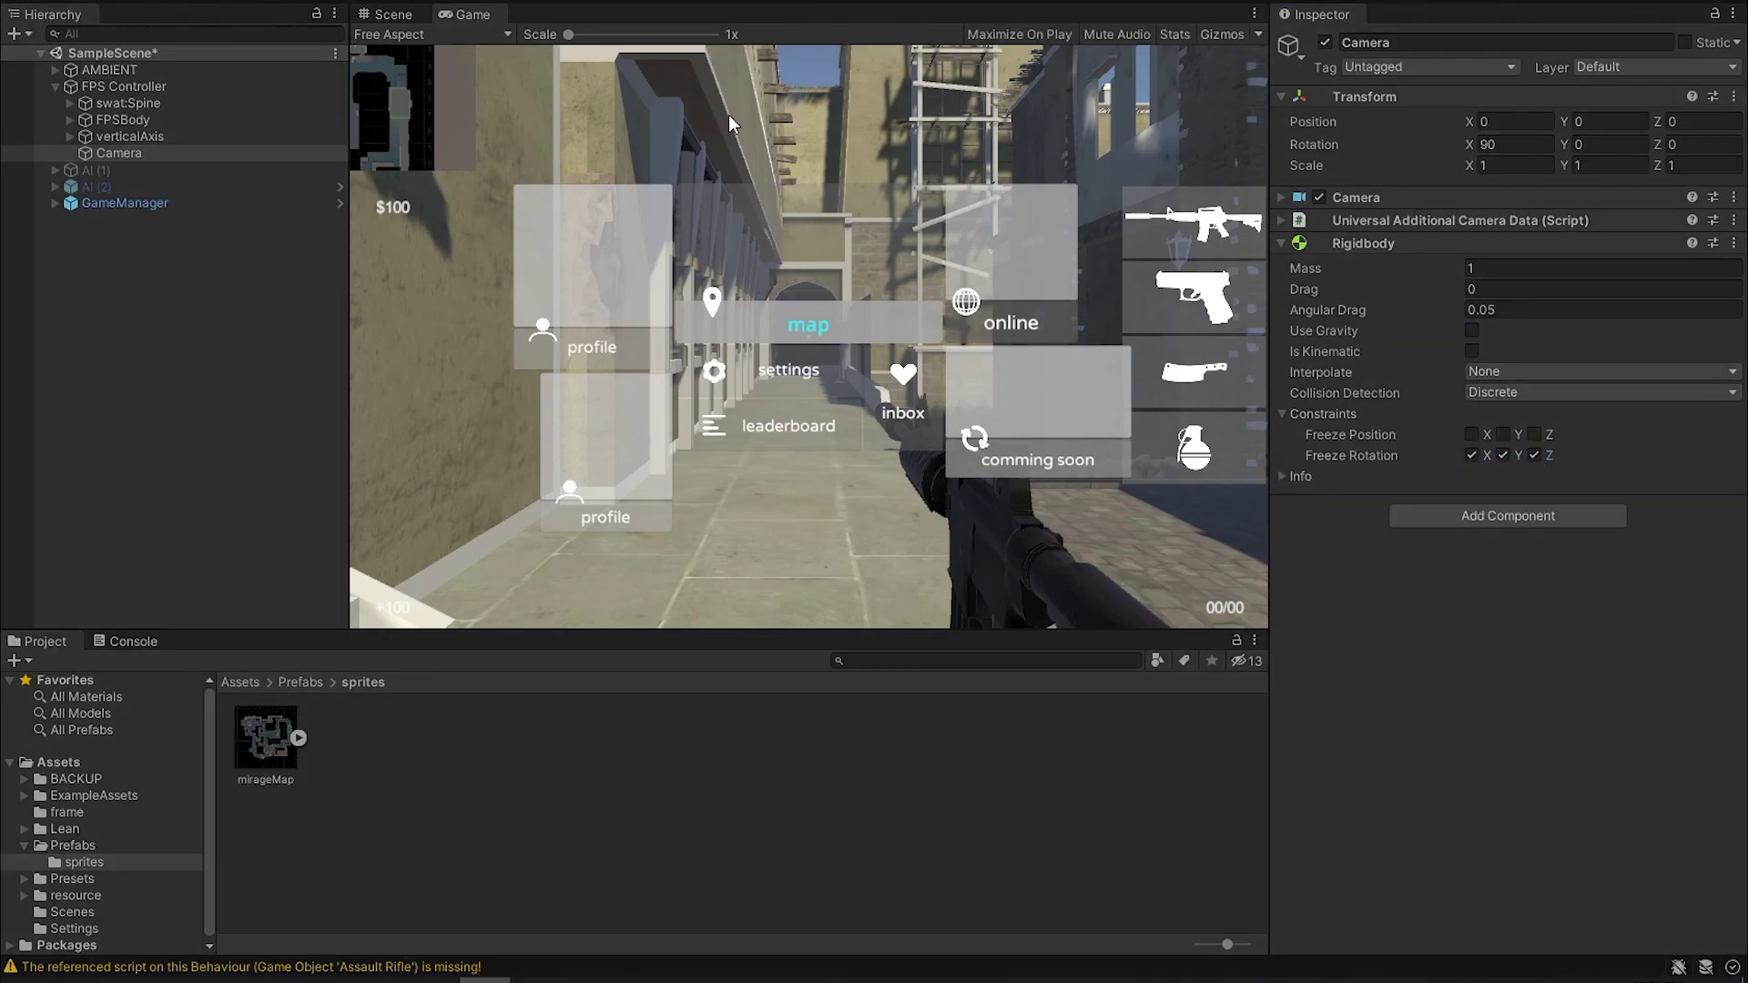
key("Escape")
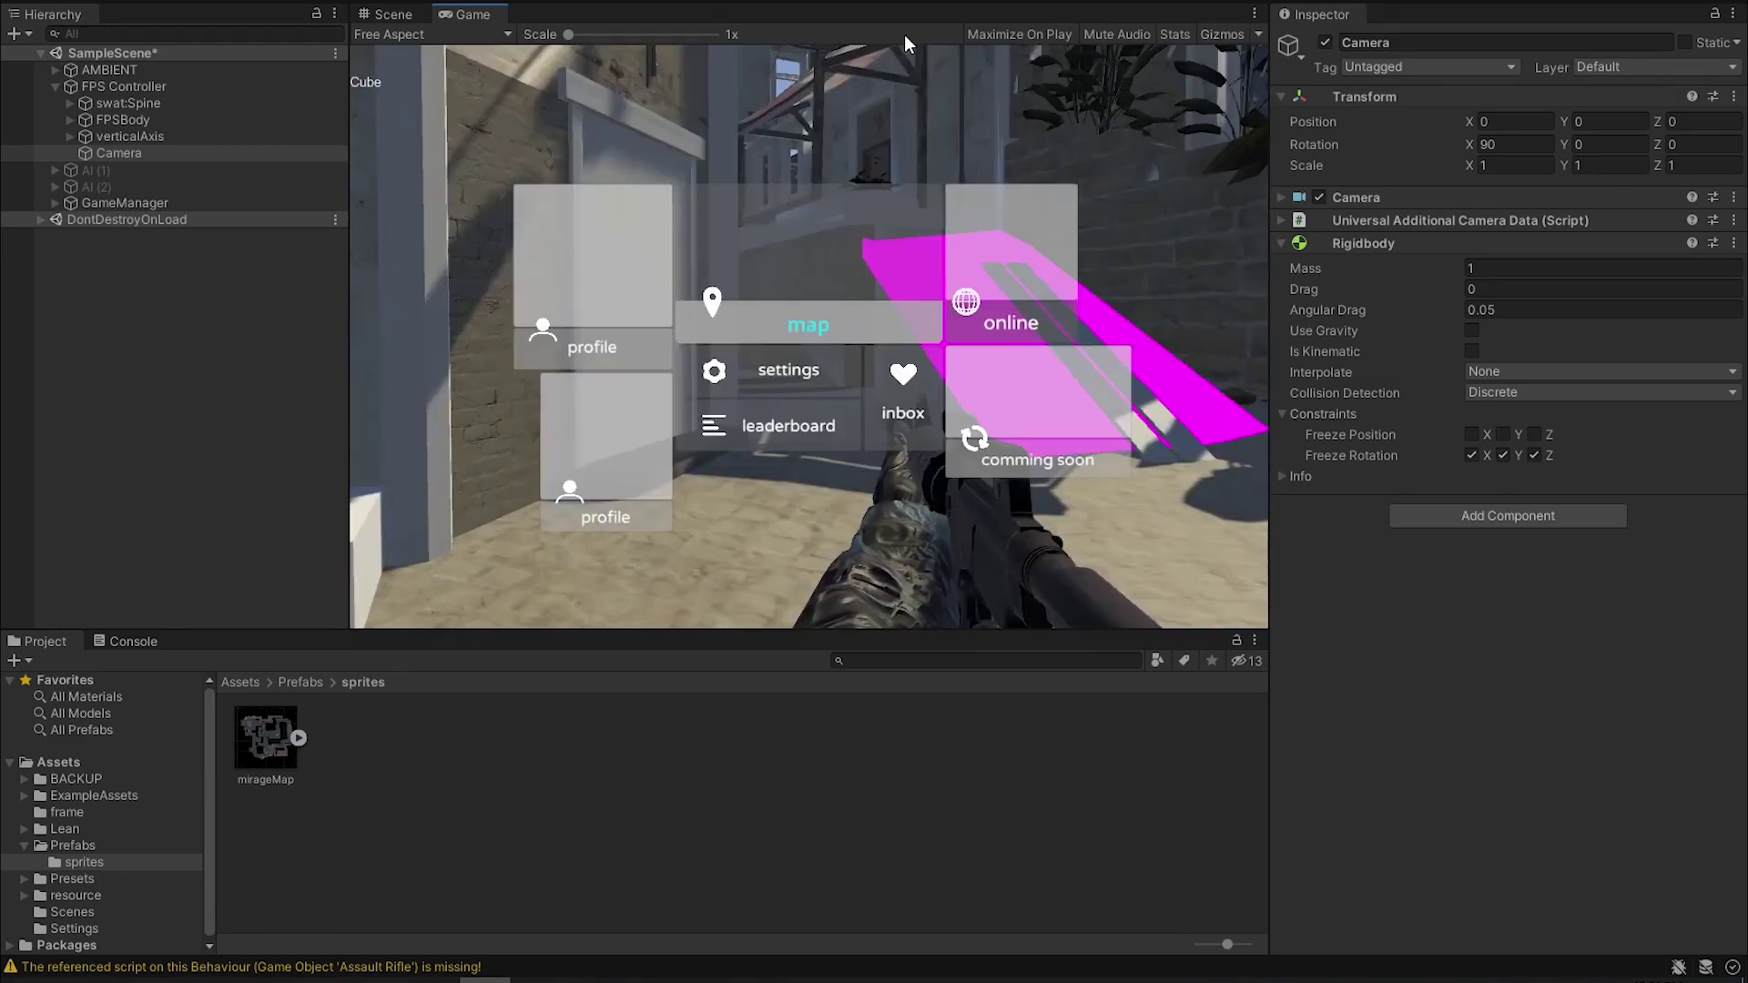
left_click(815, 1)
key("ctrl+p")
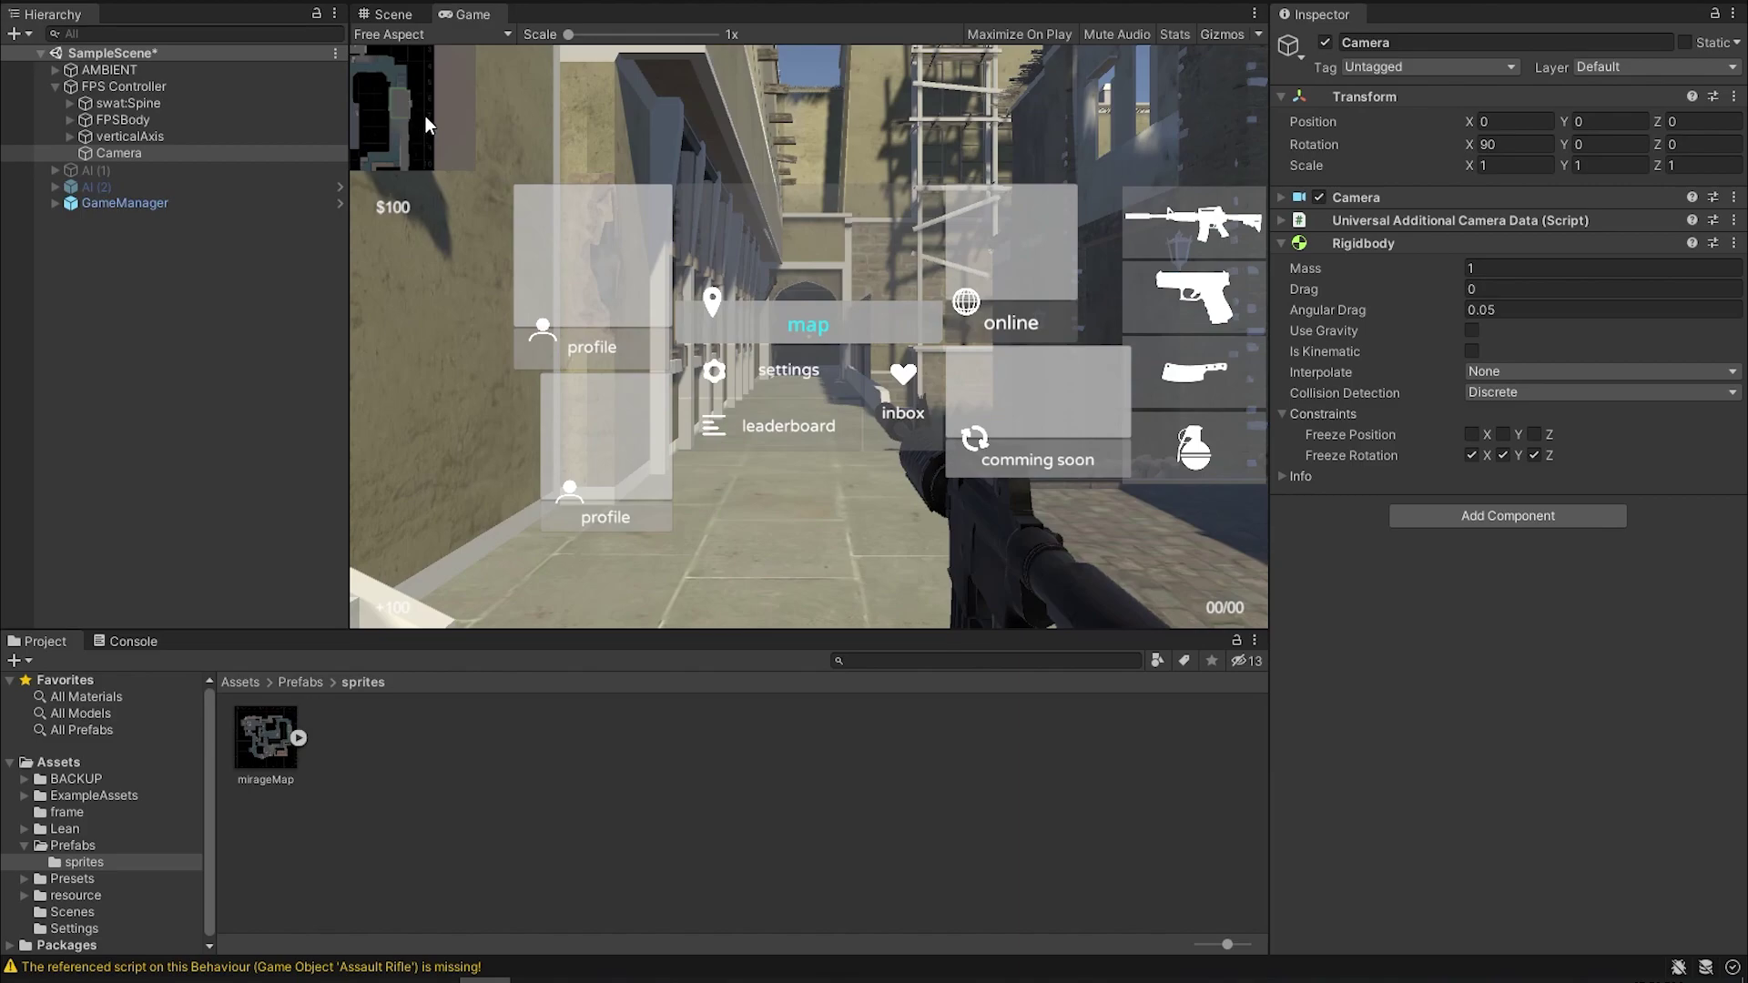
- Add a UI Image under the FPS Controller and set its Canvas's render mode to World Space
left_click(126, 88)
right_click(126, 87)
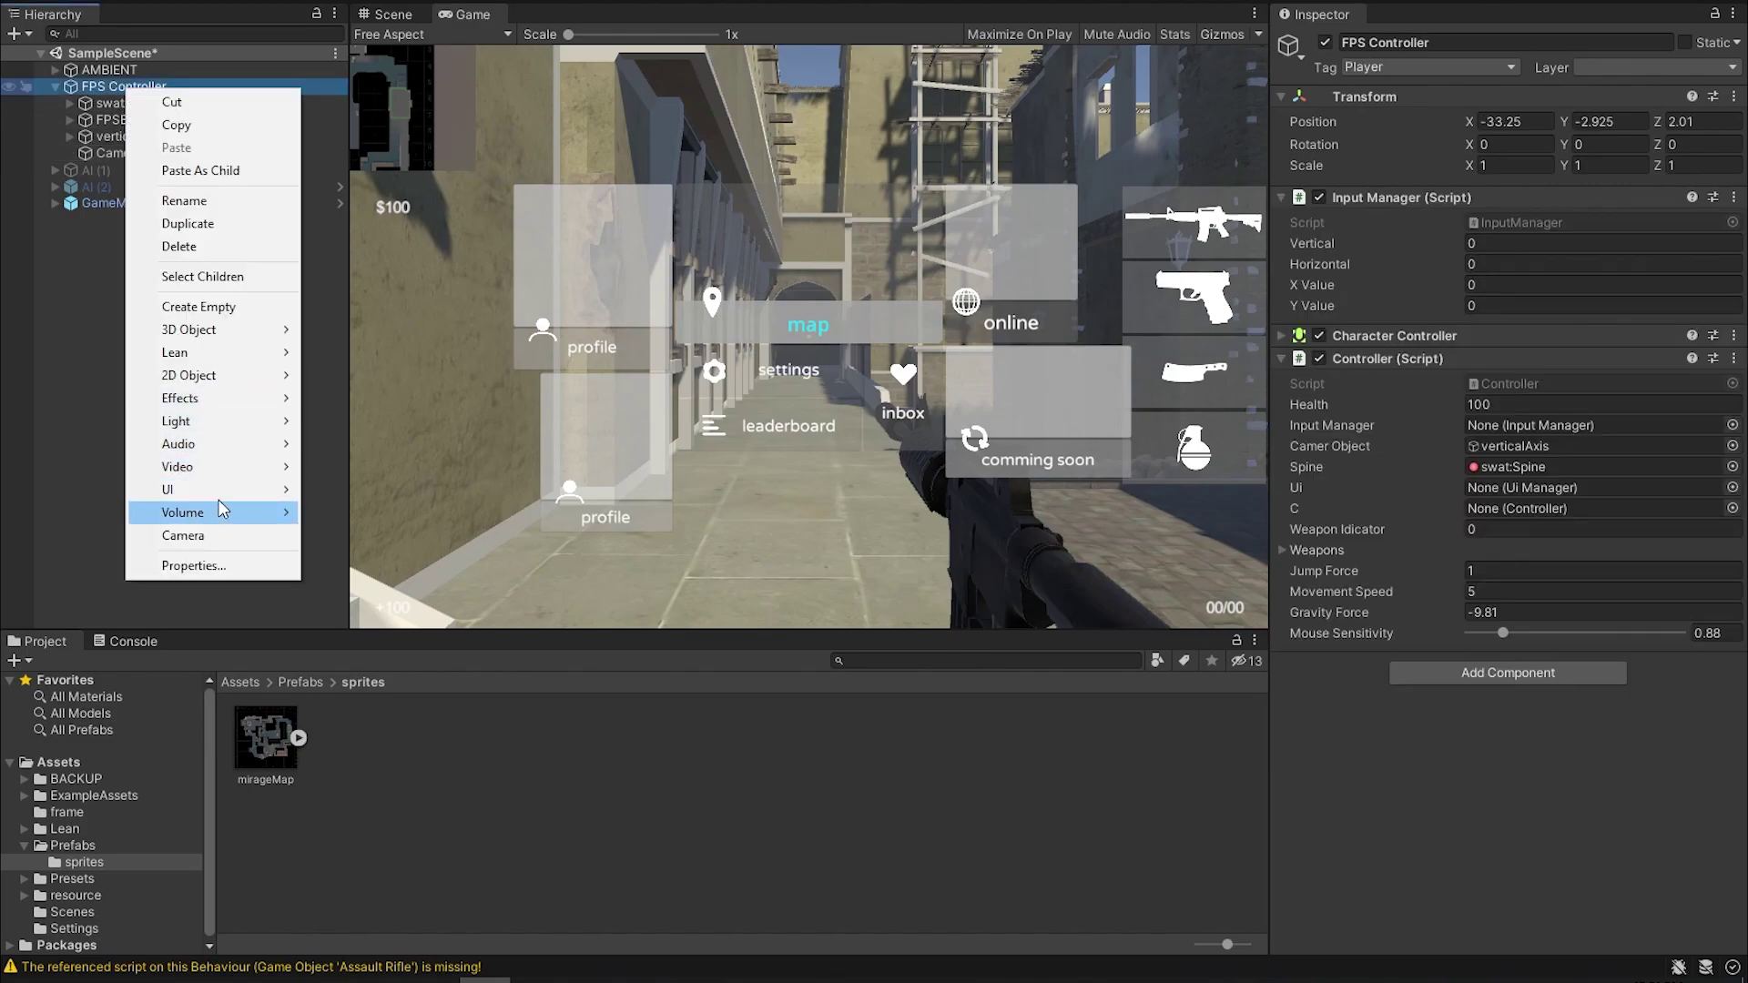
mouse_move(264, 489)
left_click(346, 535)
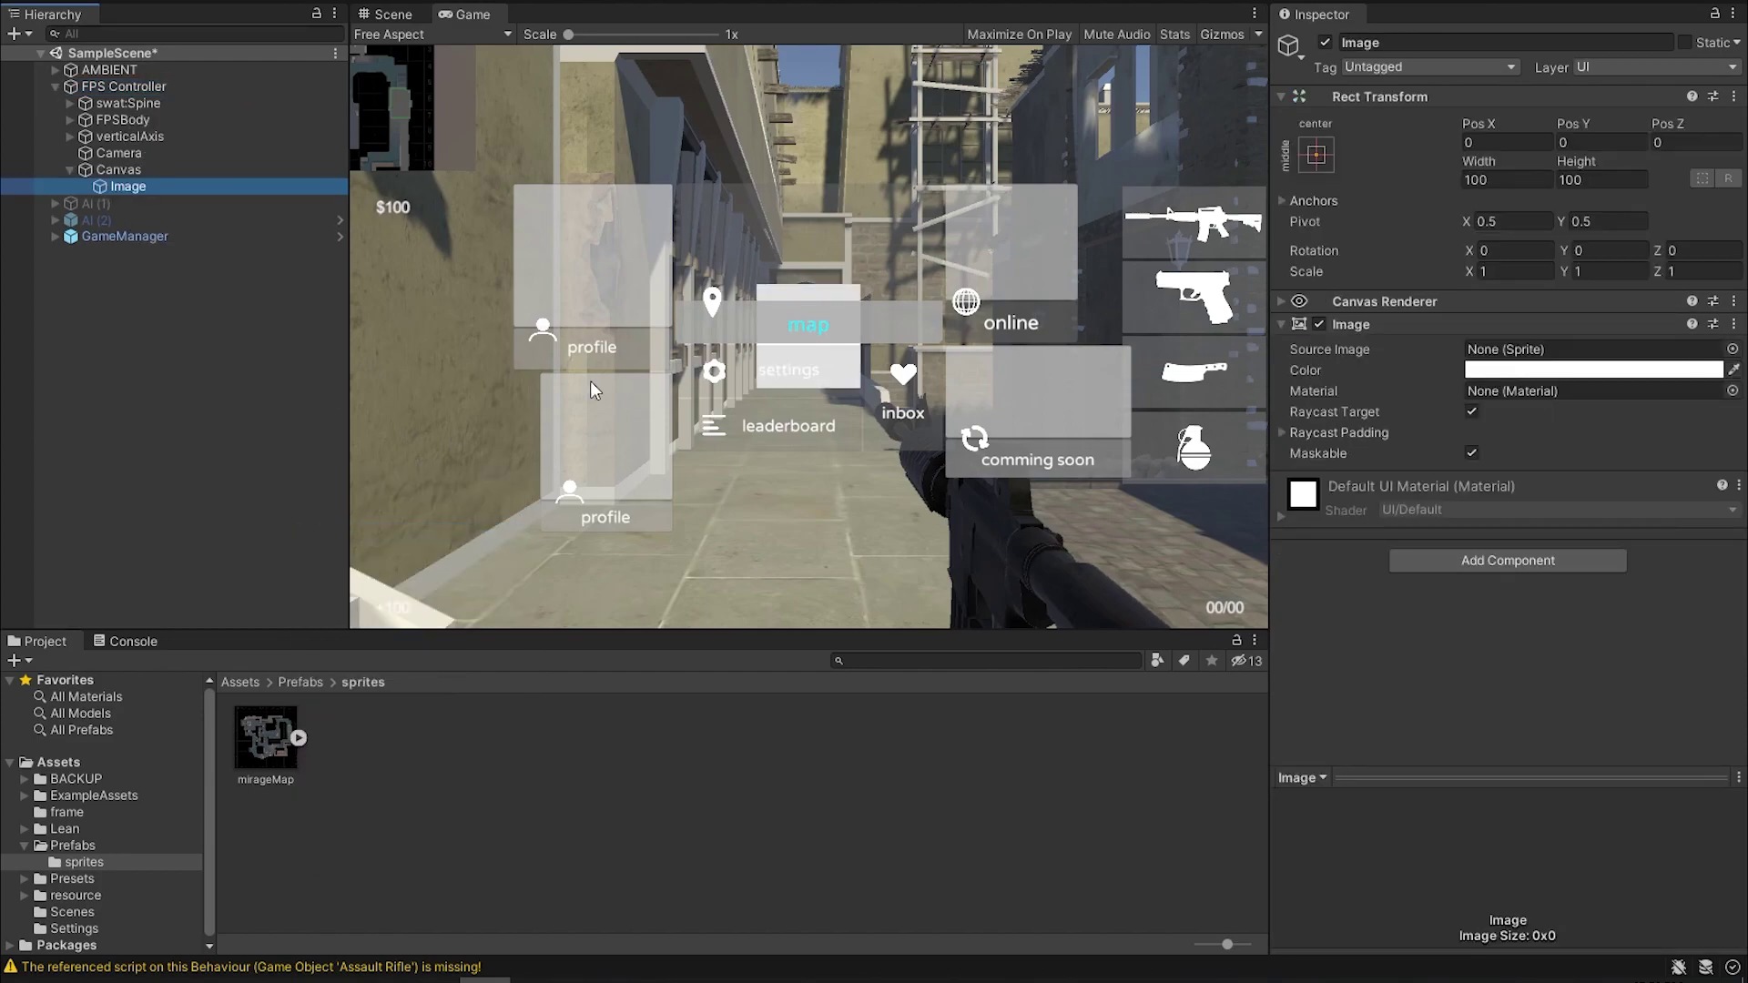
left_click(119, 170)
left_click(1540, 347)
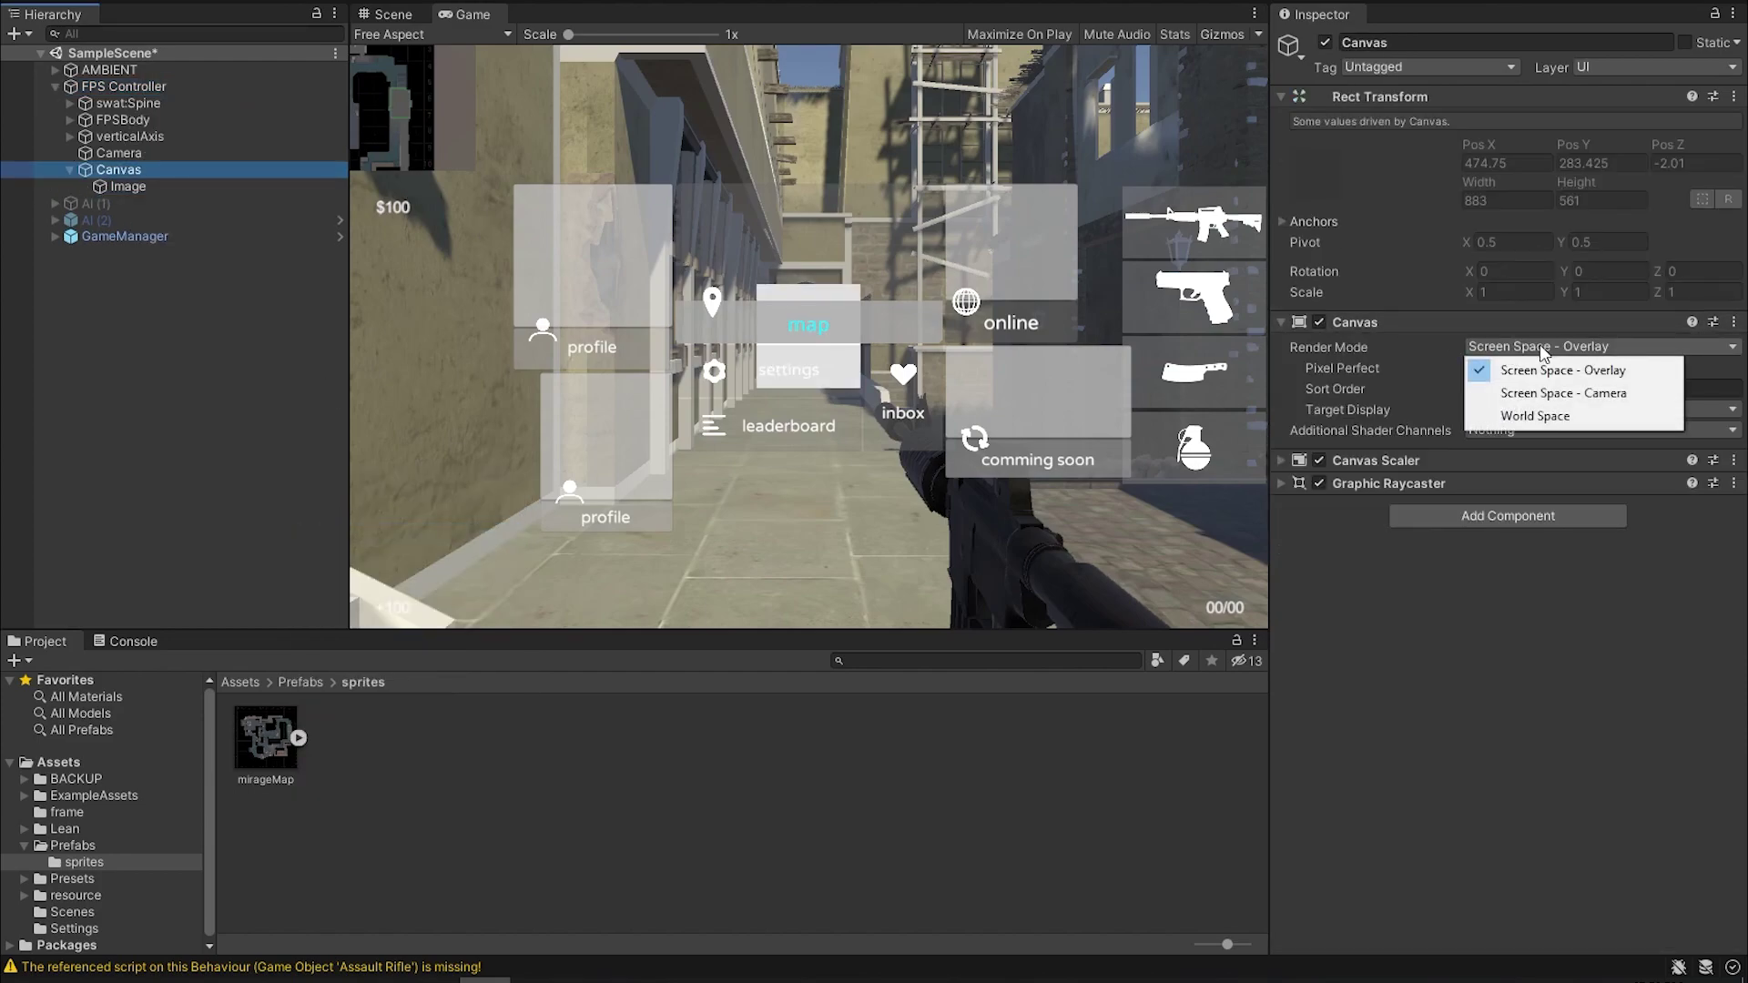
left_click(1560, 424)
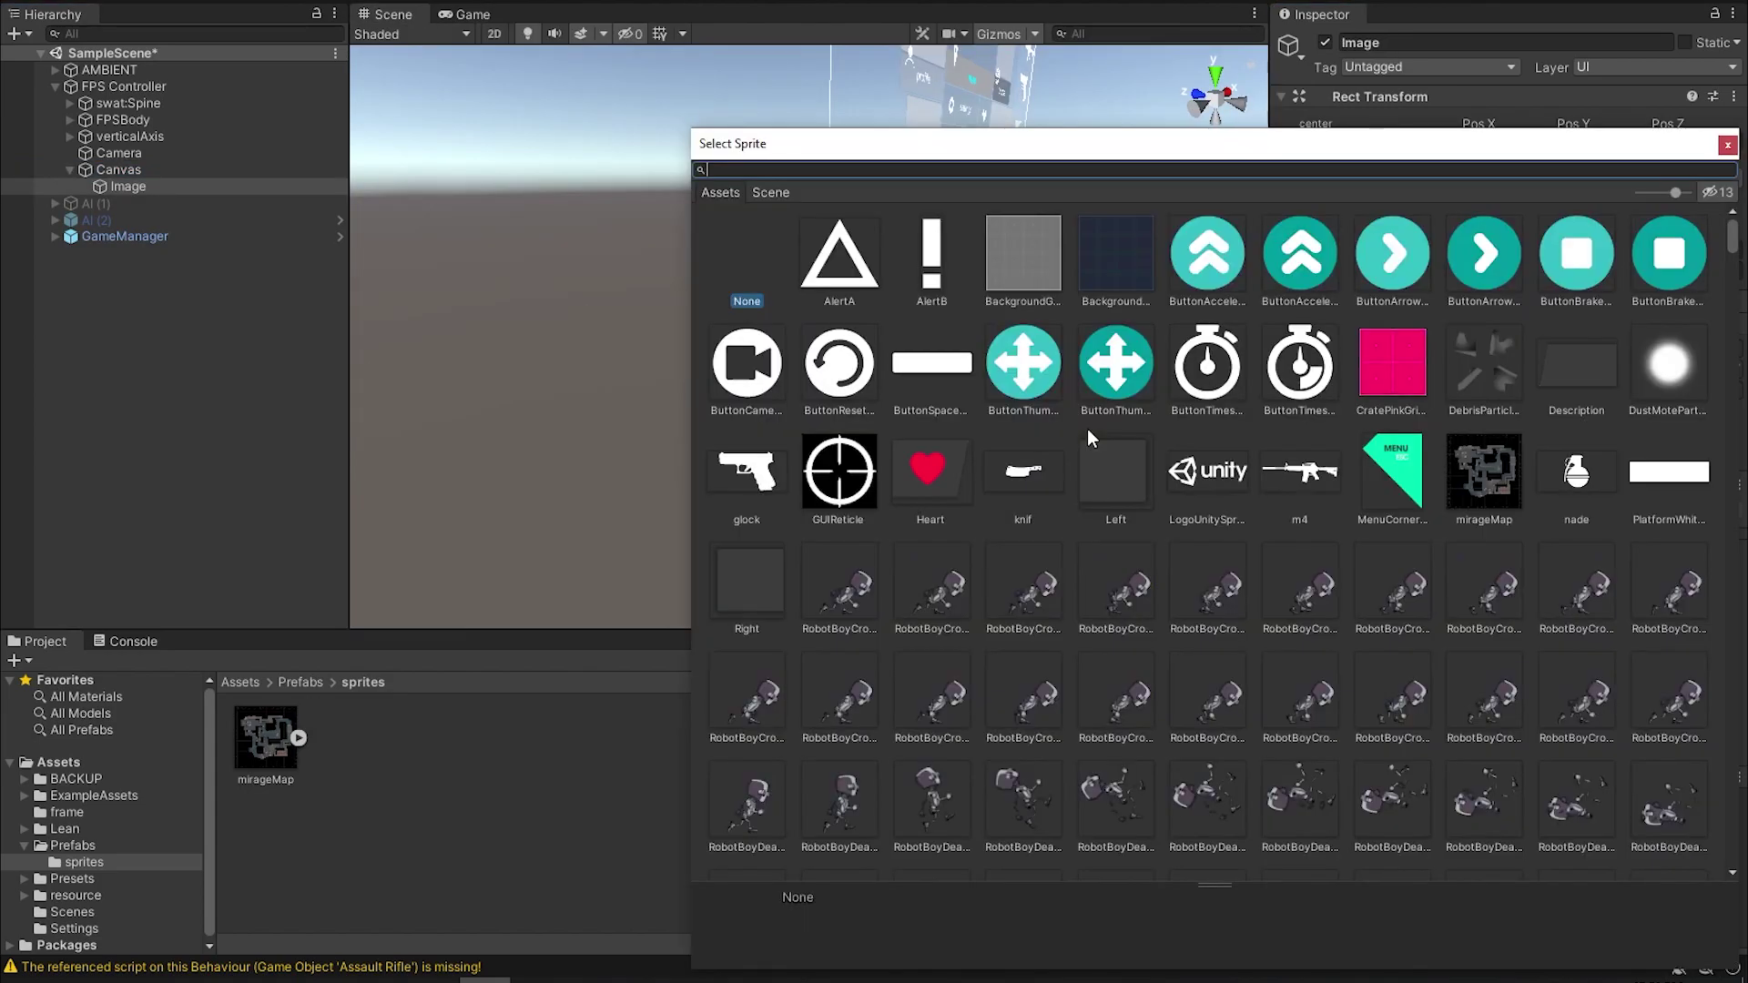
- Give the player marker Image the Round50 sprite and assign both its Canvas and the Image to the minimap layer
scroll(1087, 428, "down", 5)
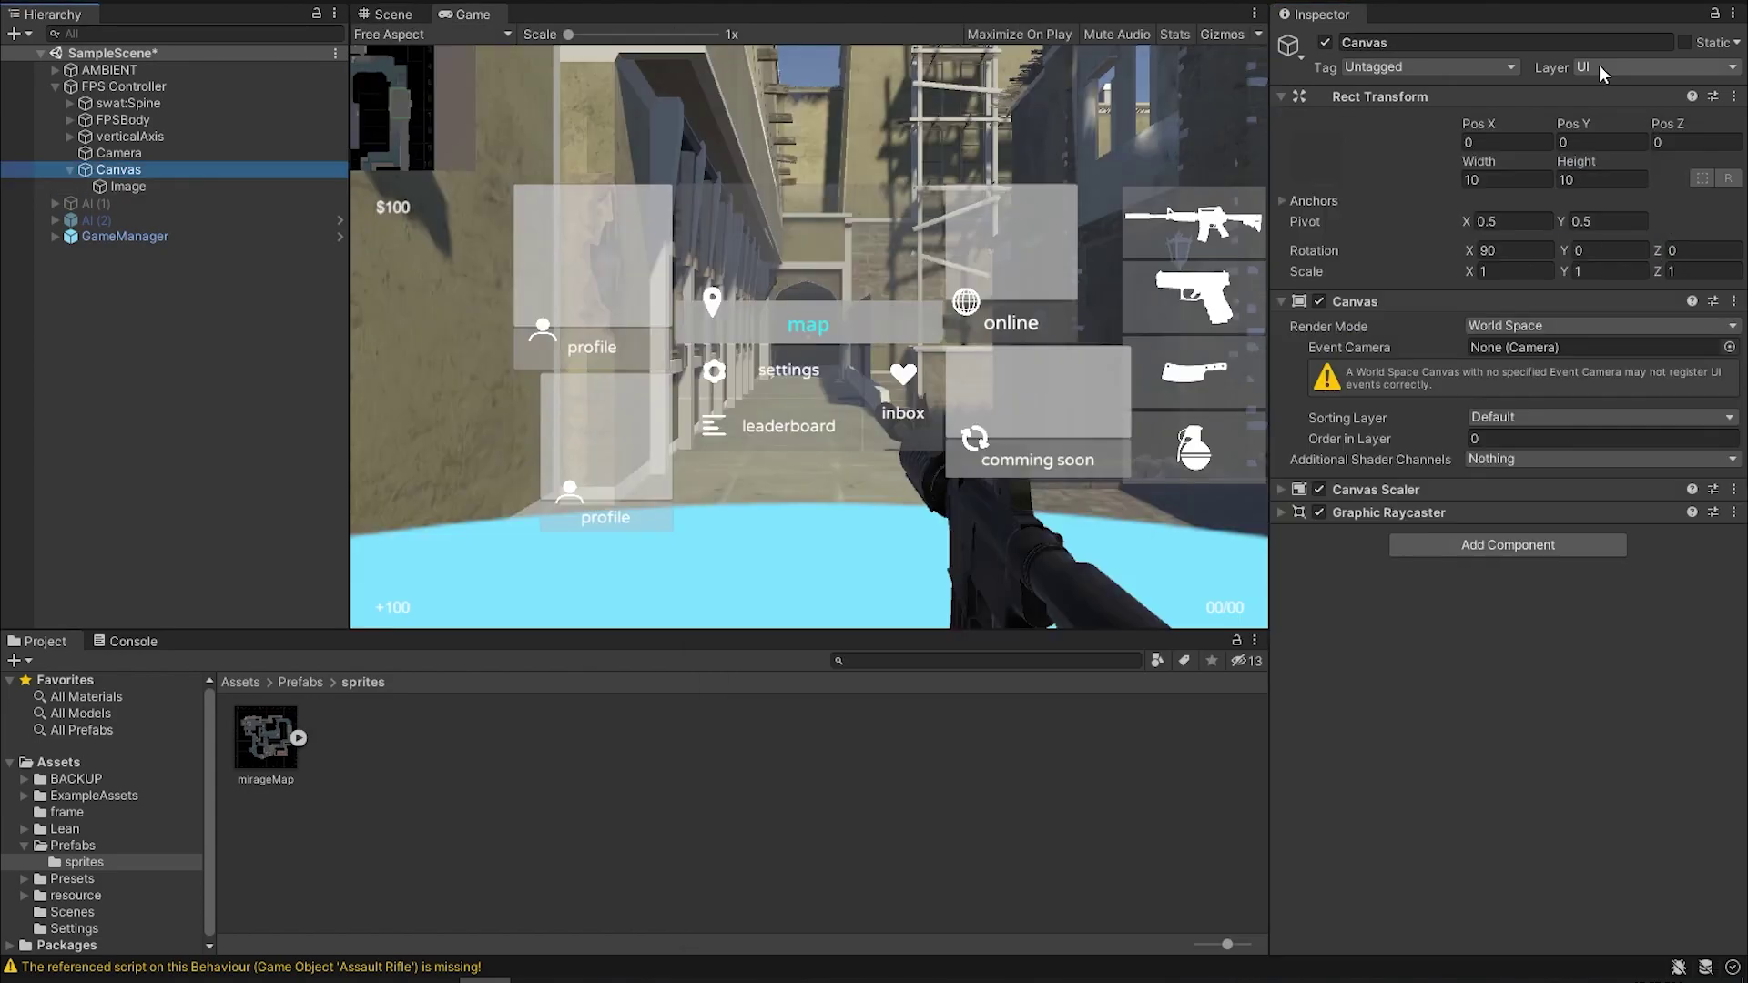
left_click(1599, 64)
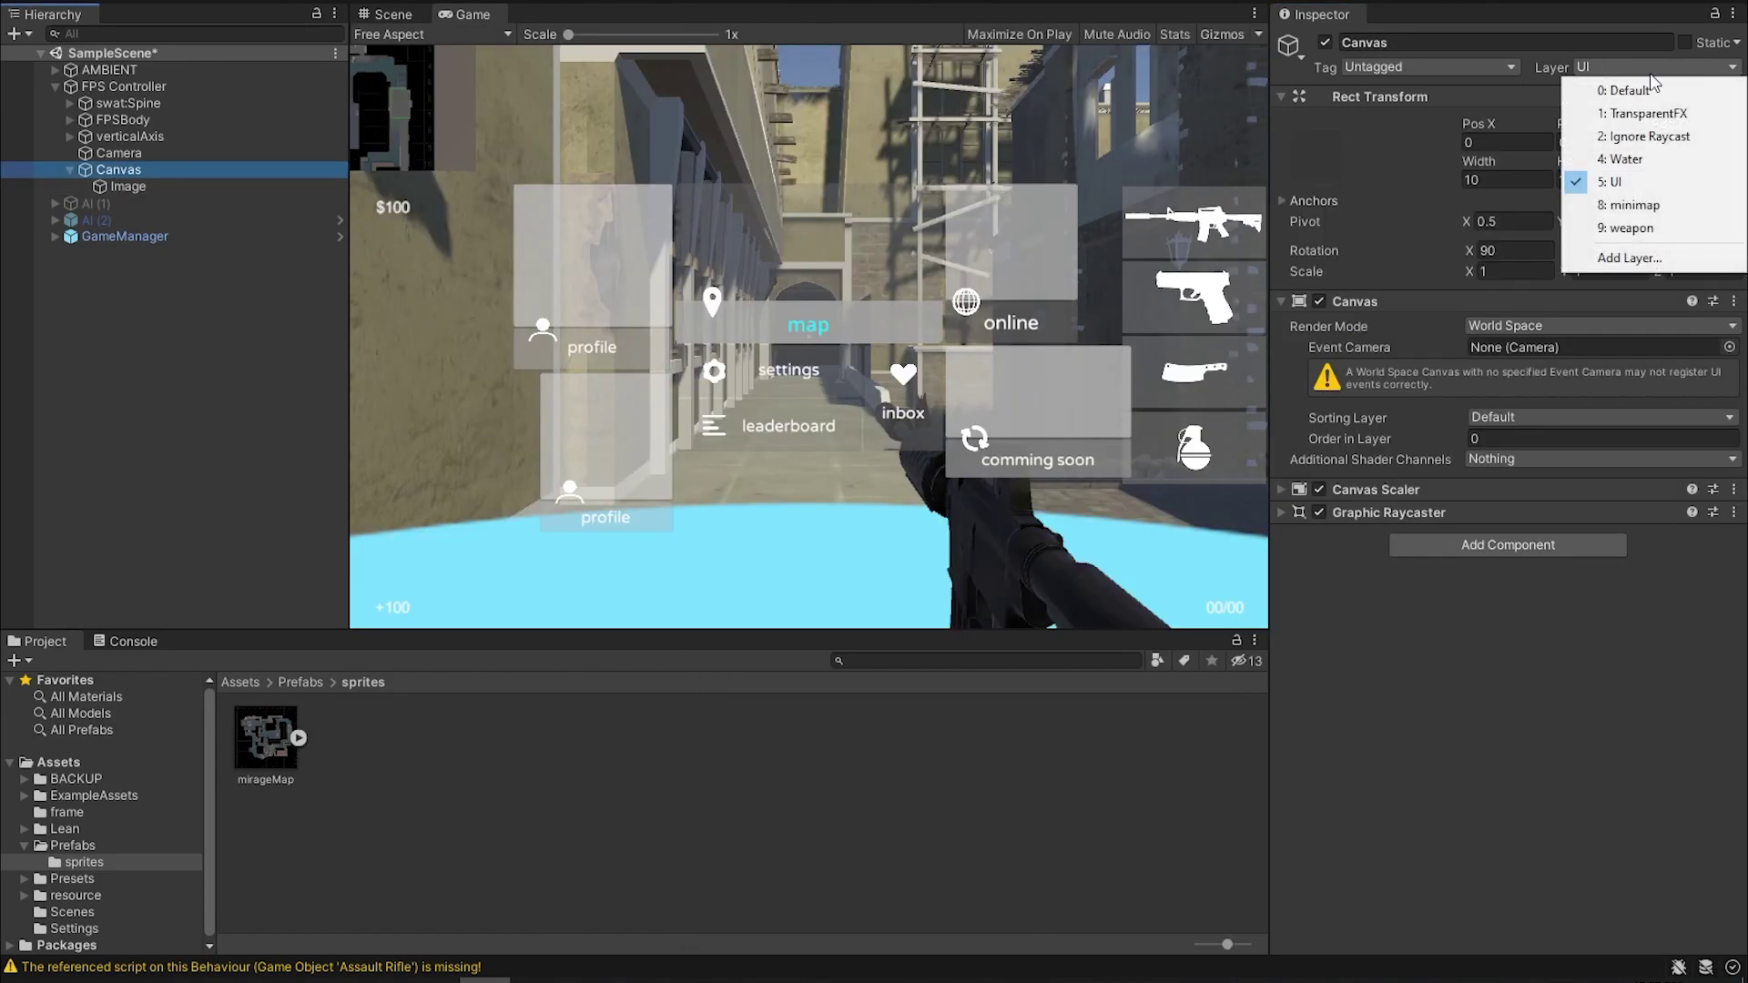
left_click(1652, 204)
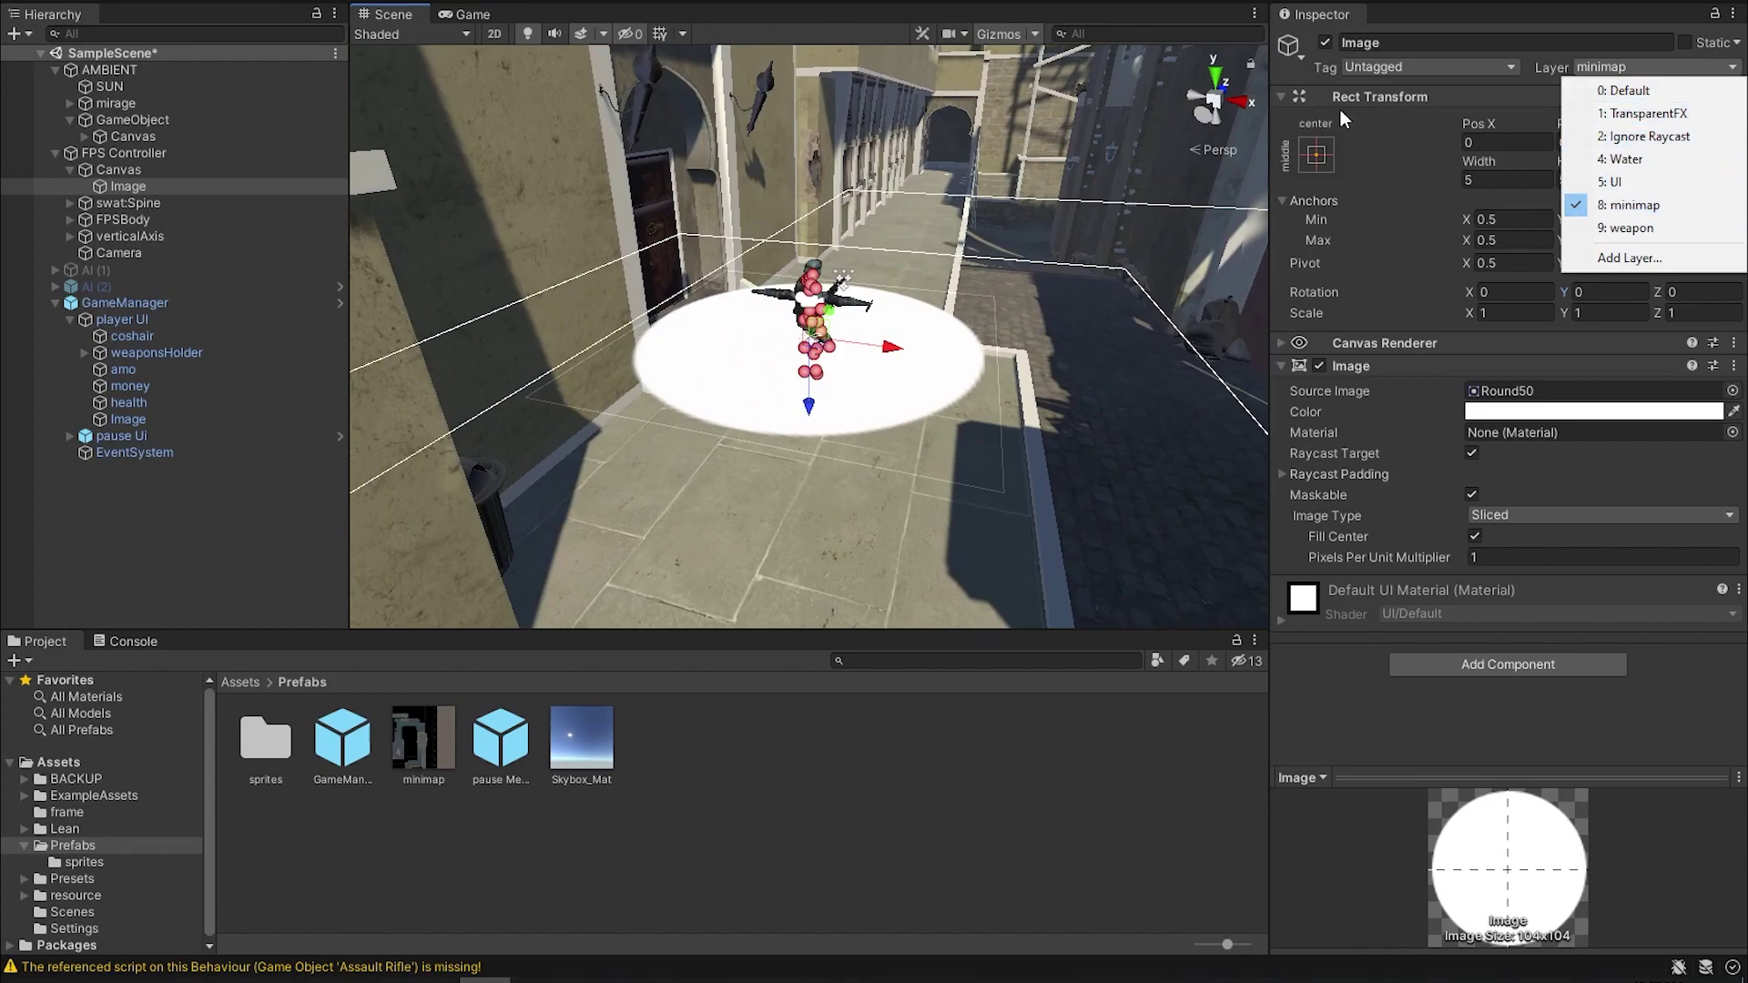
left_click(1593, 206)
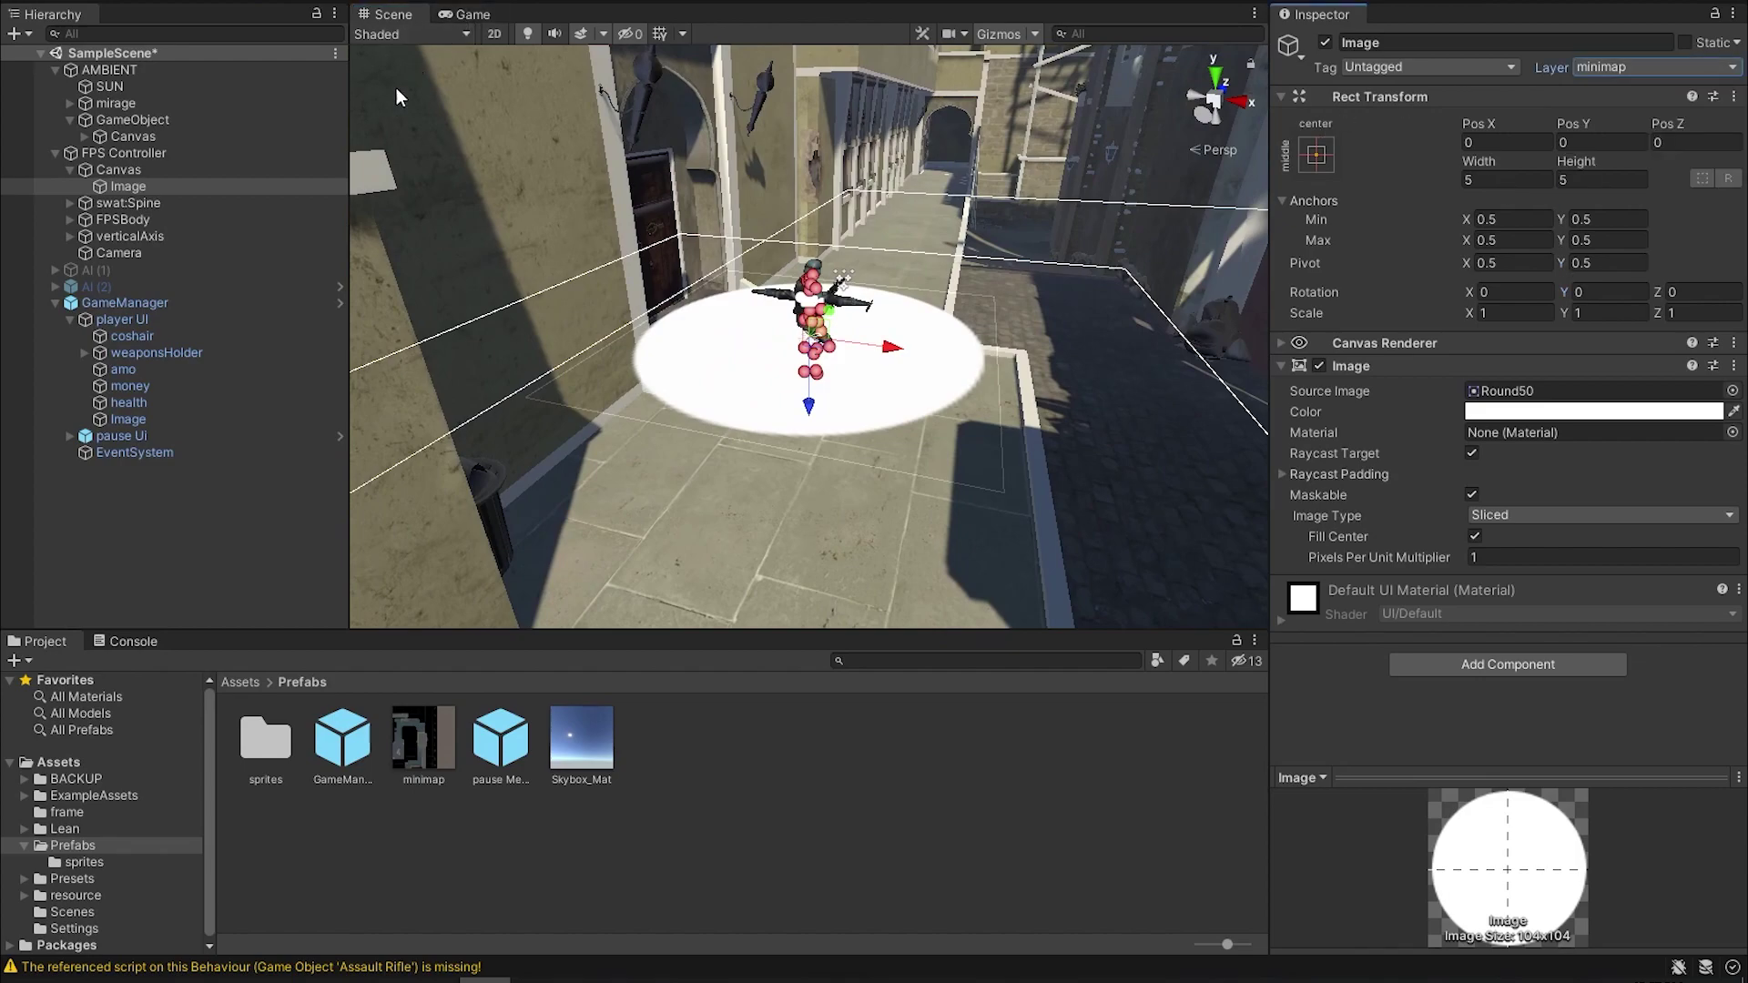
- Run the game and walk the player forward through the level to check the marker and map on the minimap
left_click(471, 16)
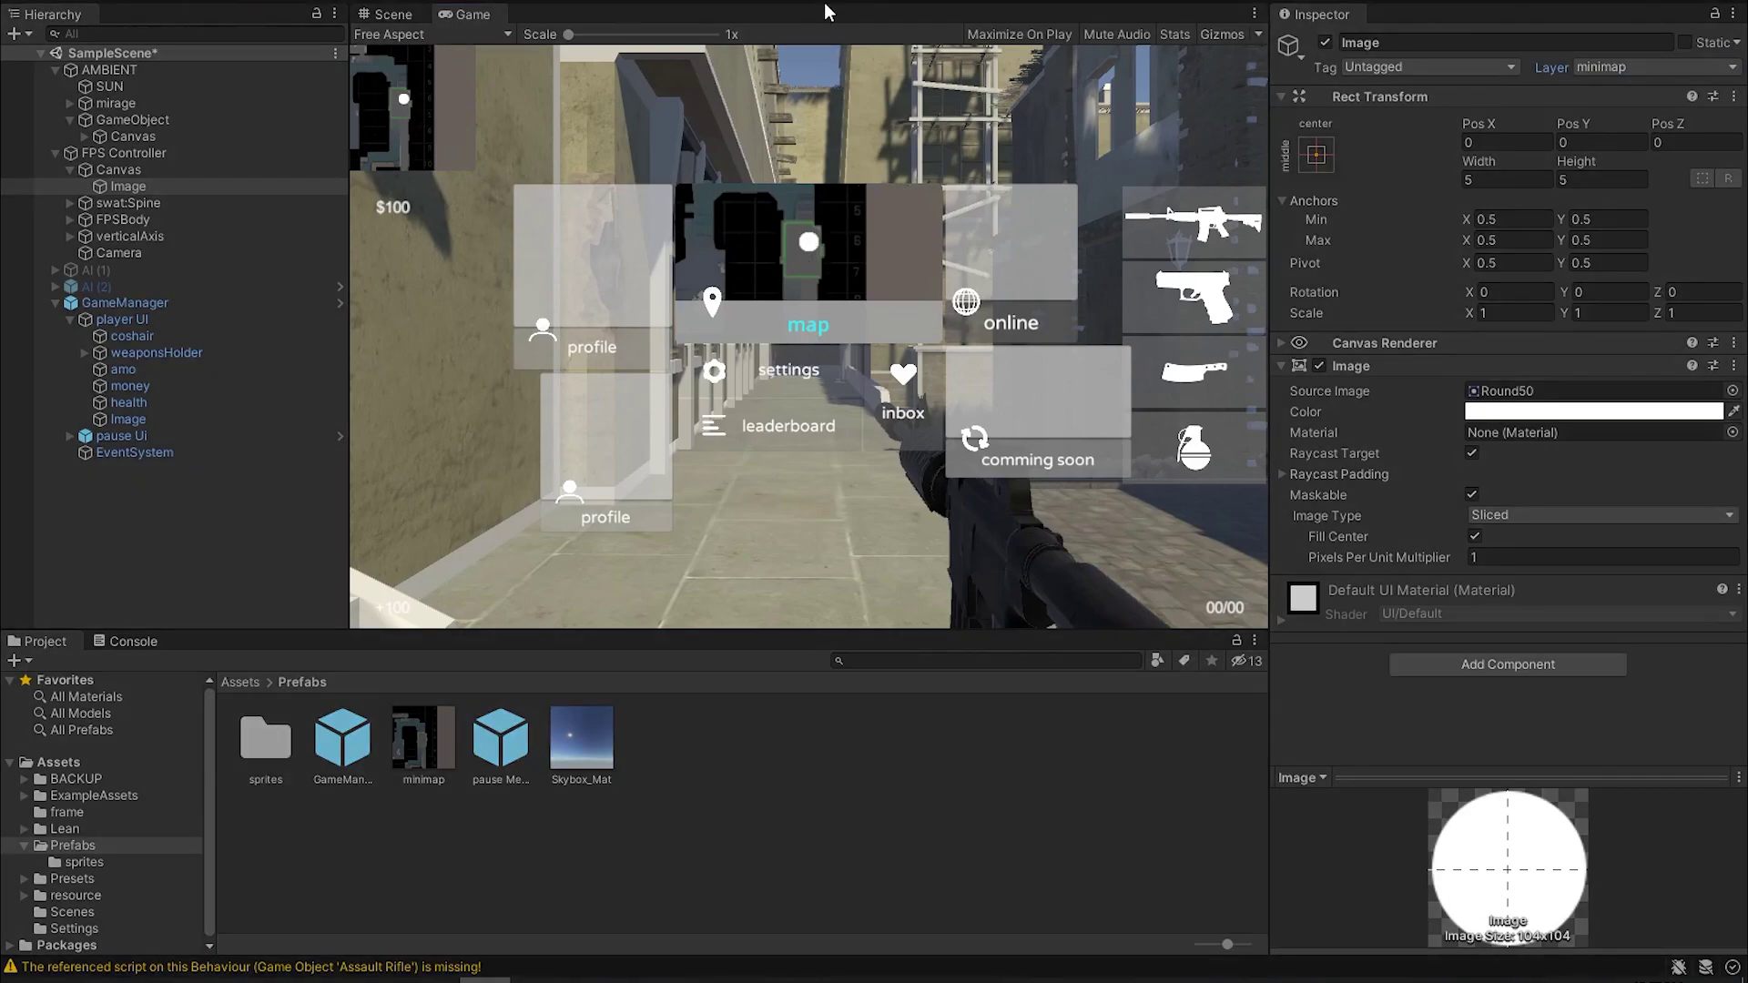
left_click(1040, 300)
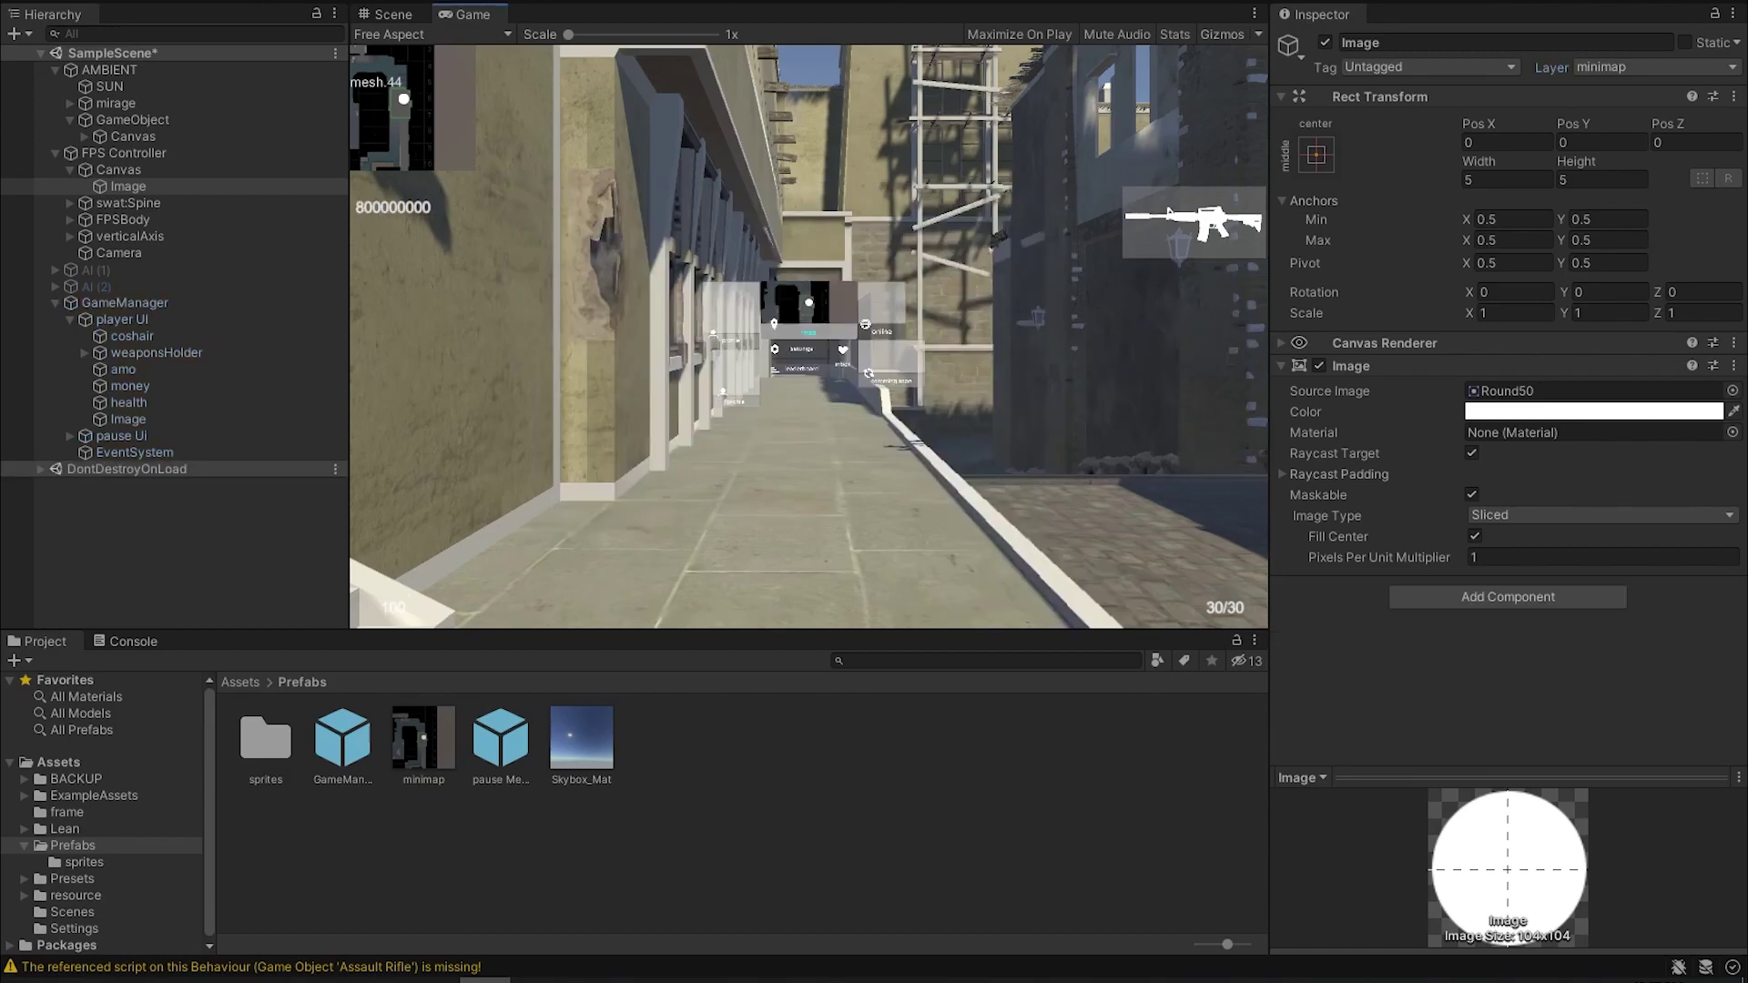
key("w")
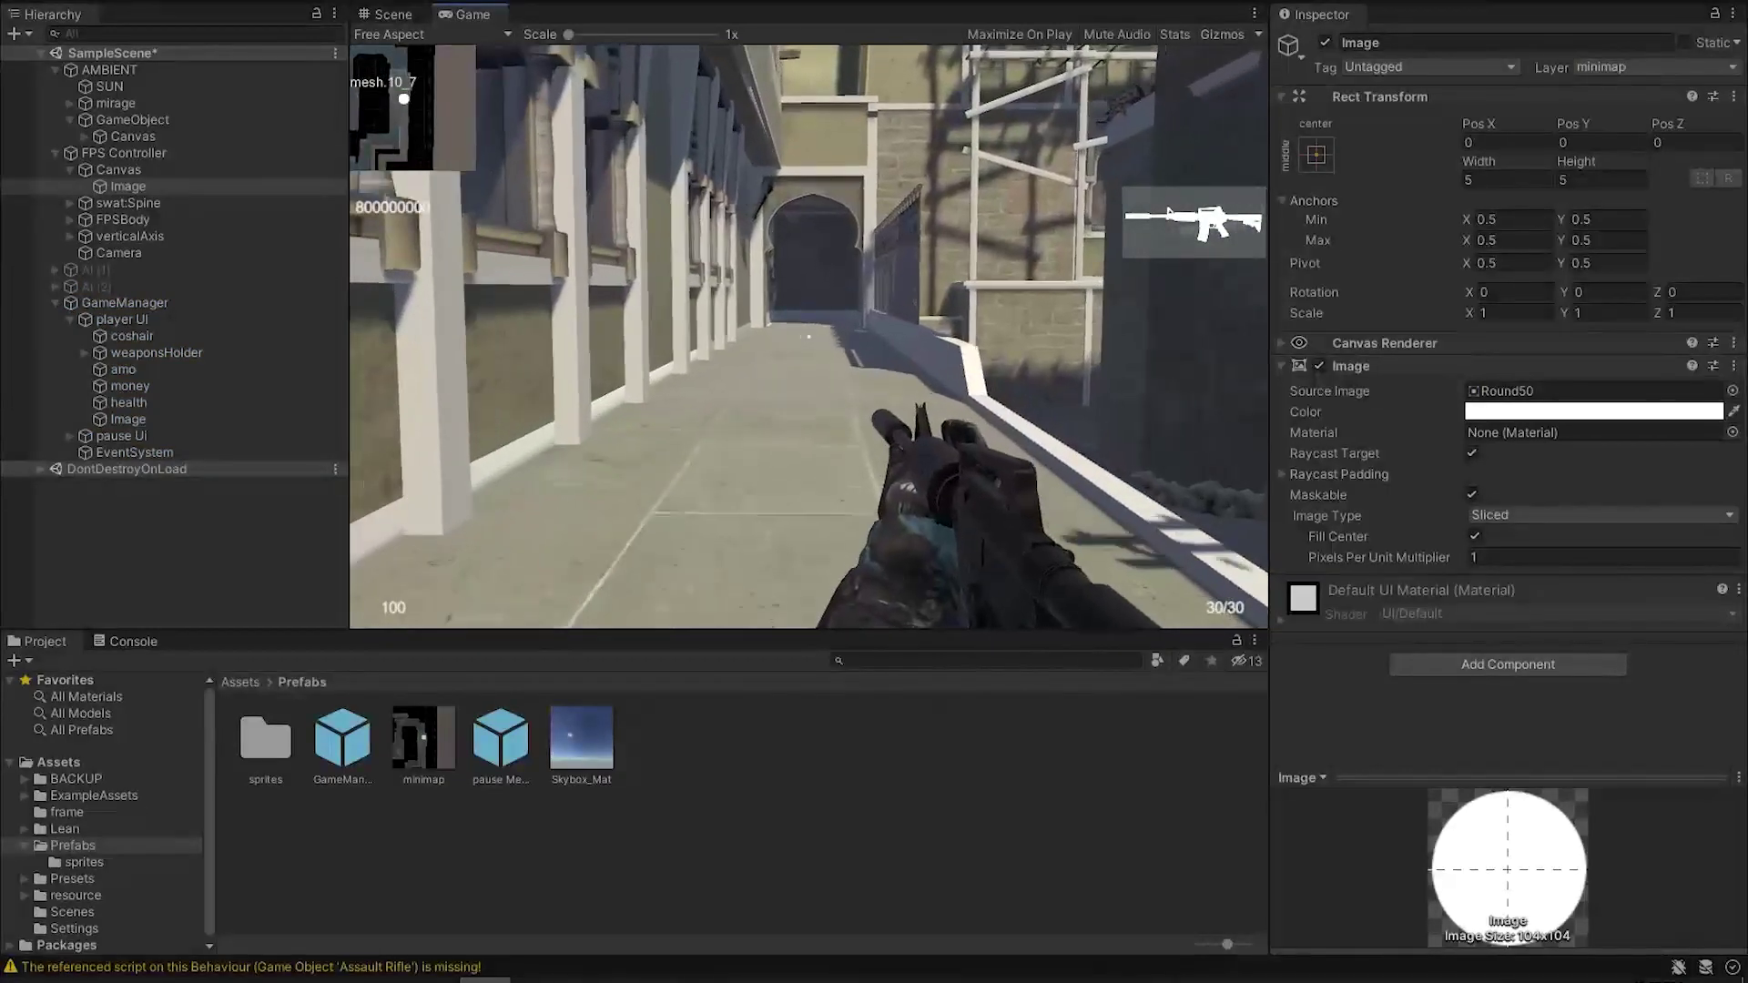
key("w")
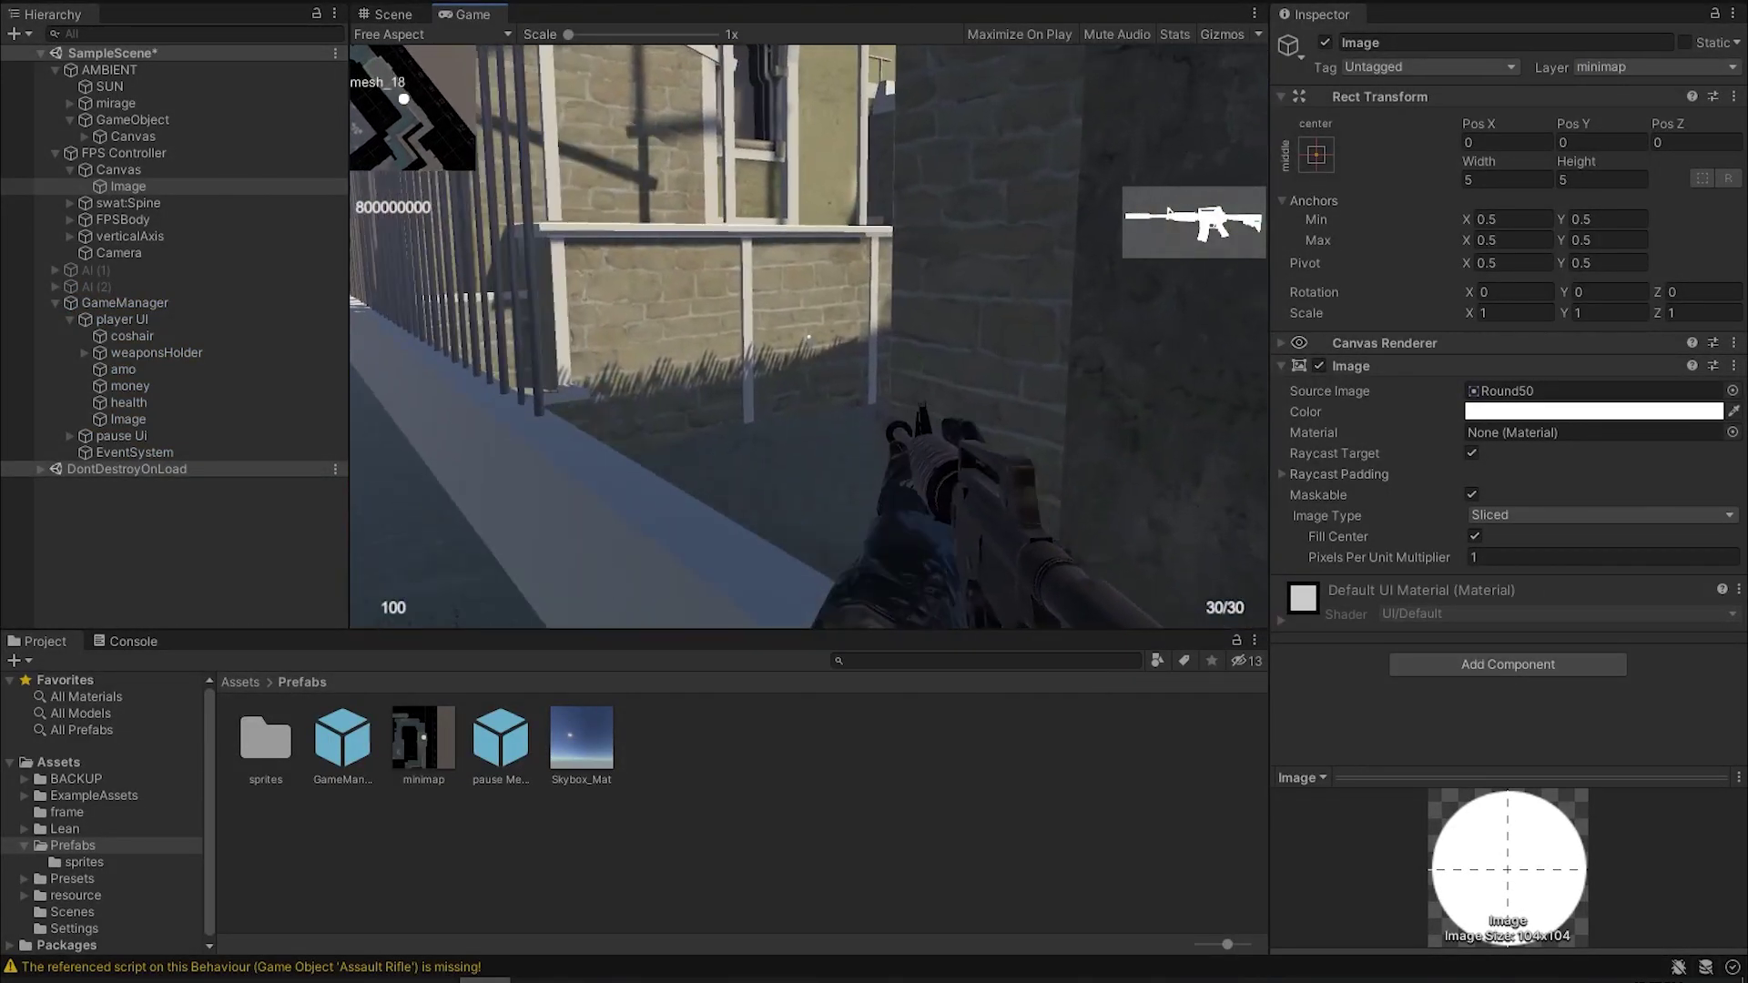
key("w")
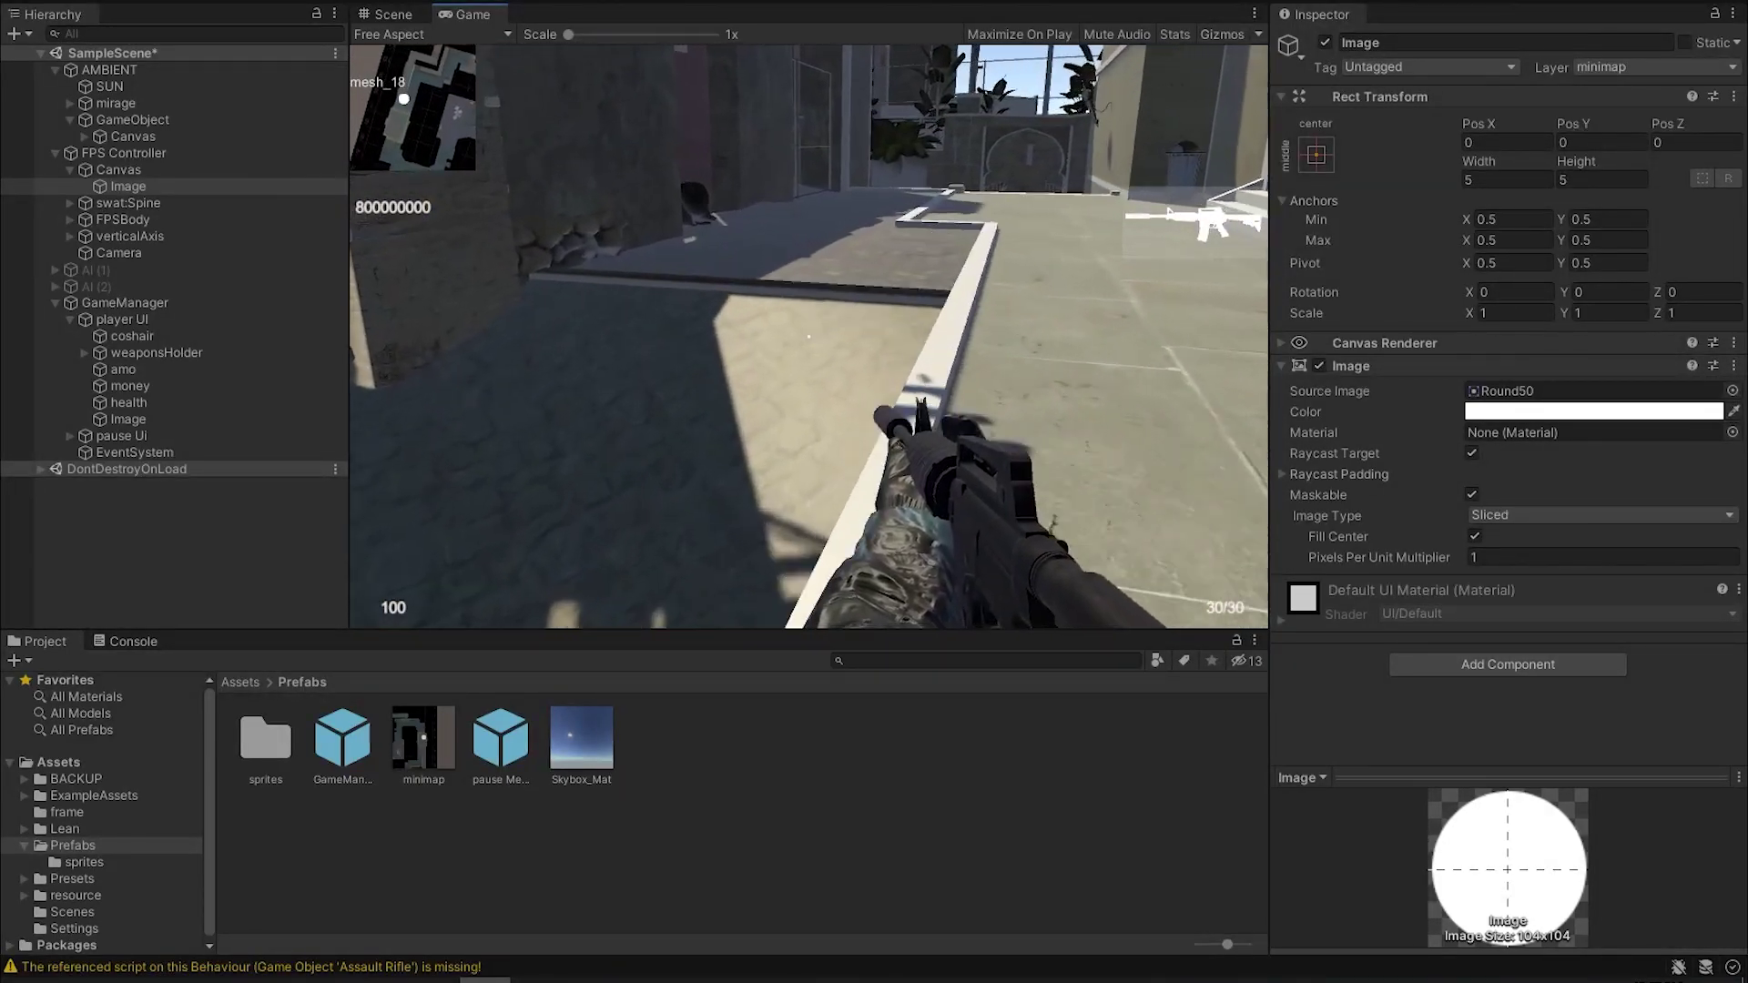